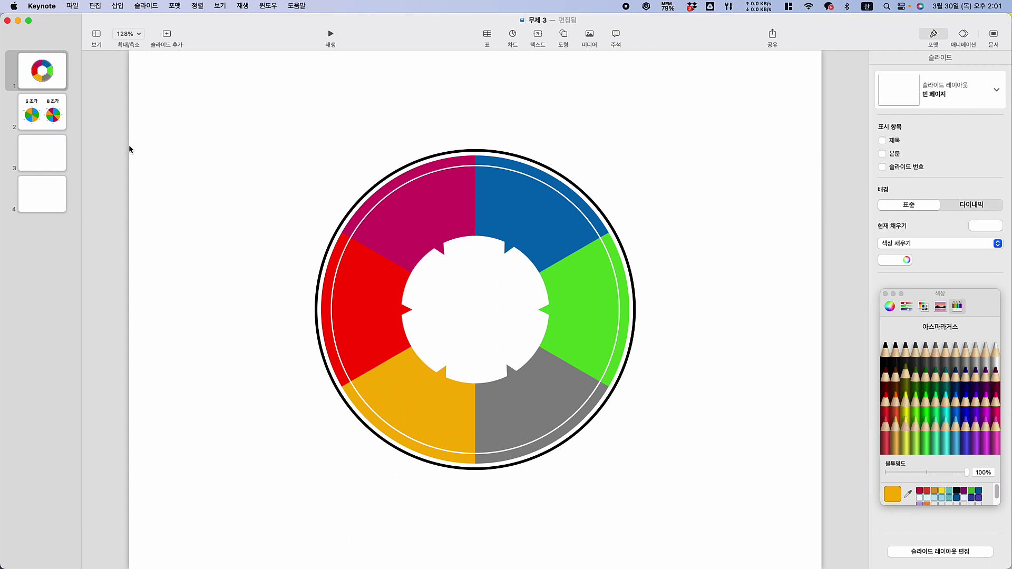
Insert a circle on the blank third slide and enlarge it from the slide's center to about 438 pt in diameter.
click(58, 120)
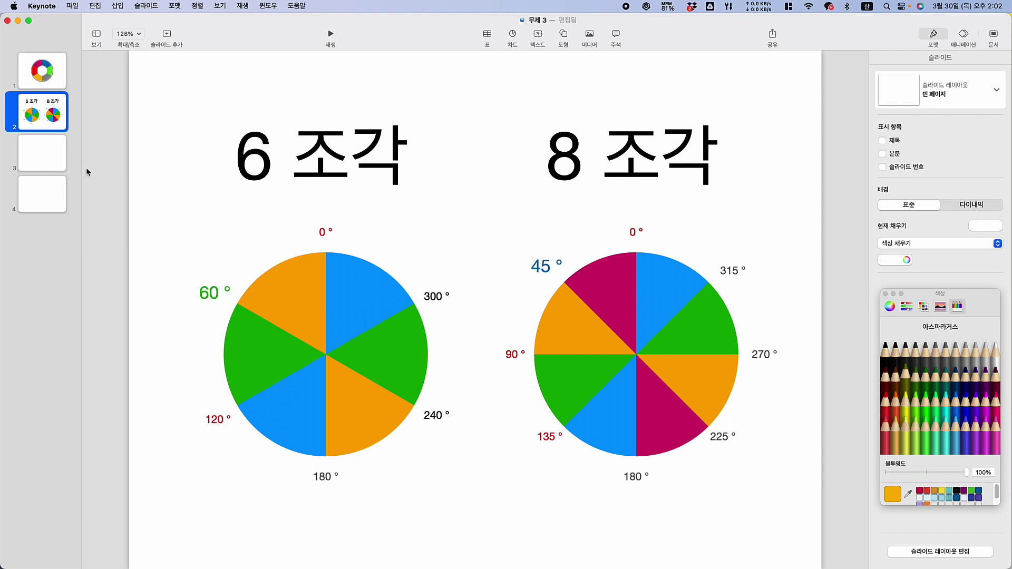
click(42, 153)
click(170, 165)
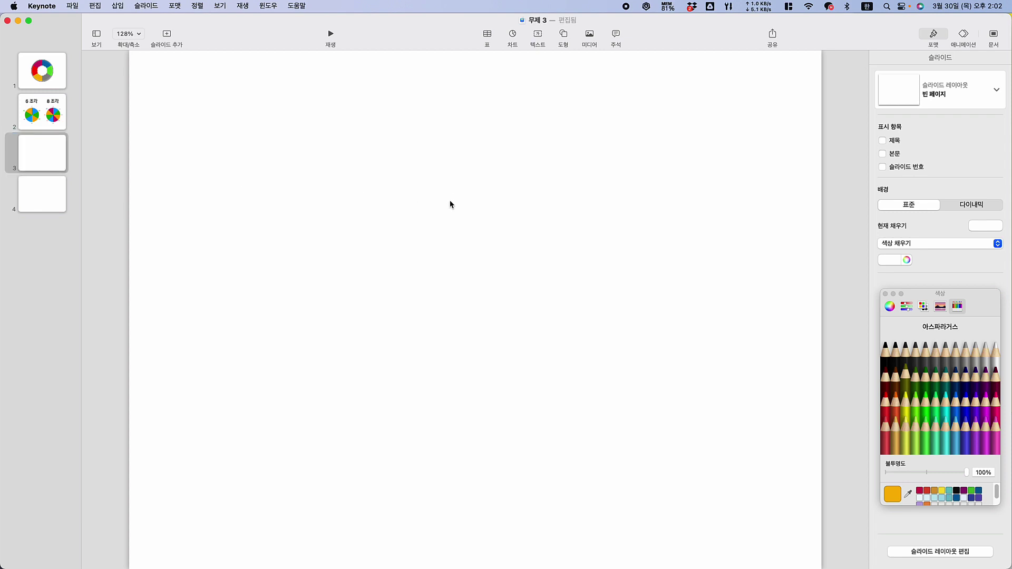
click(567, 38)
click(649, 115)
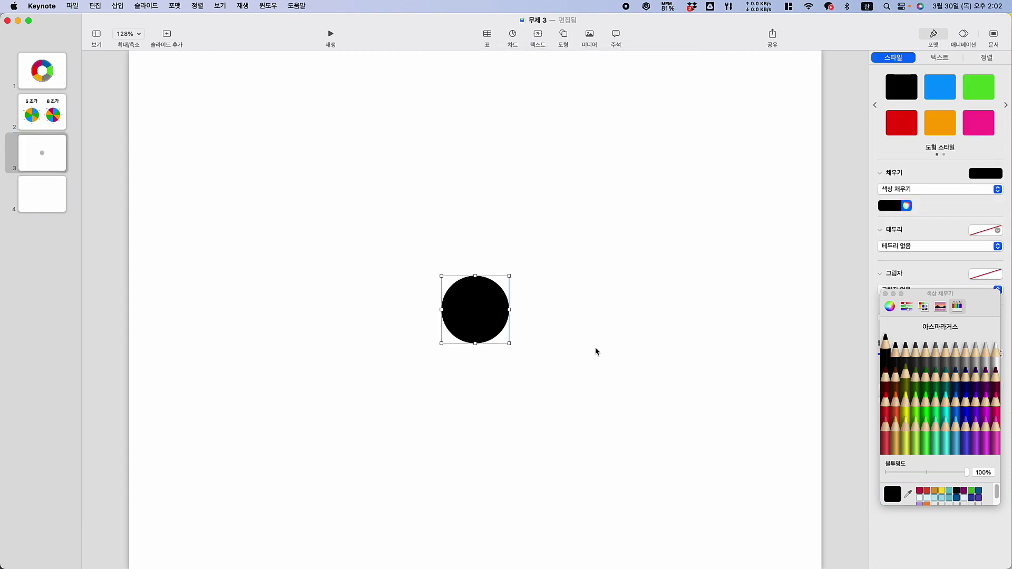
drag(490, 318, 631, 393)
drag(440, 315, 461, 303)
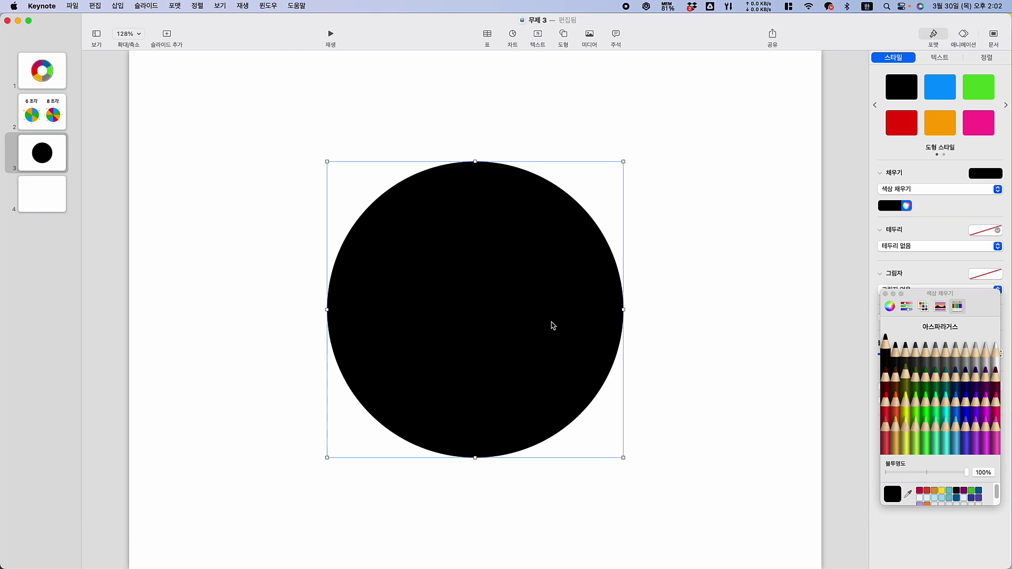
Duplicate the black circle and align the copy exactly over the original at x 293 pt, y 165 pt.
key(super+d)
drag(550, 326, 510, 315)
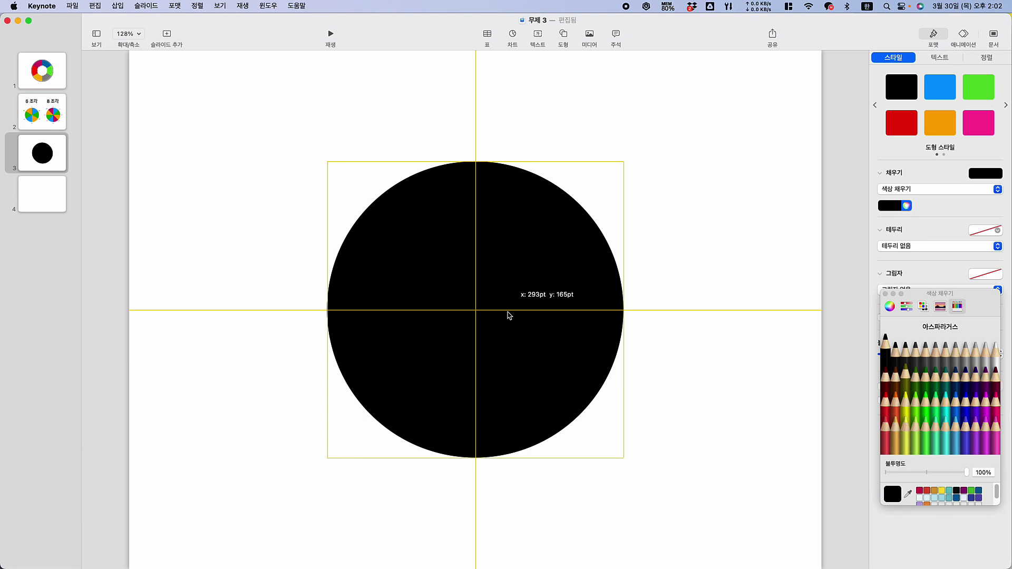
drag(507, 312, 508, 312)
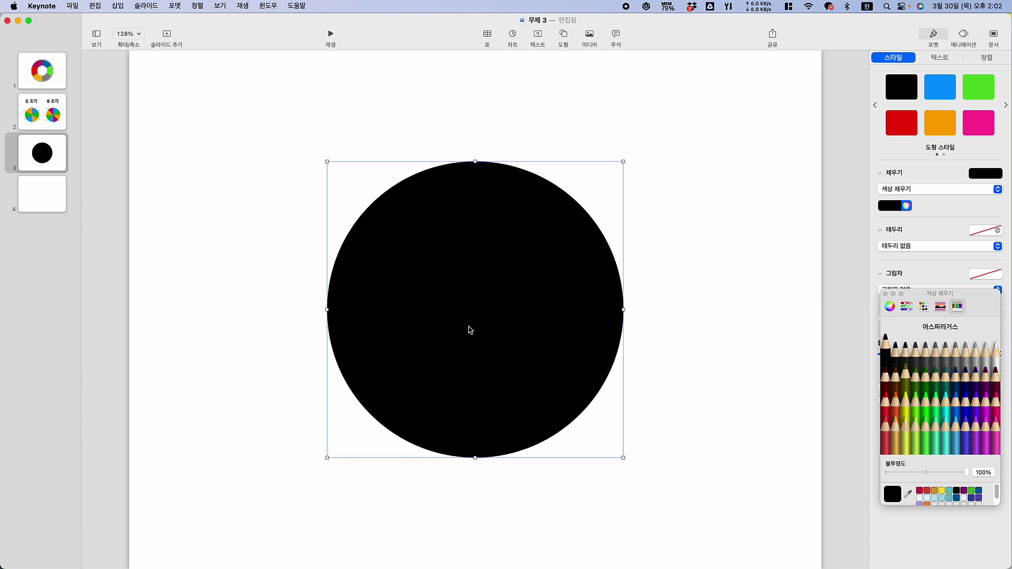
Check the ruler preferences for the alignment guide options.
click(39, 9)
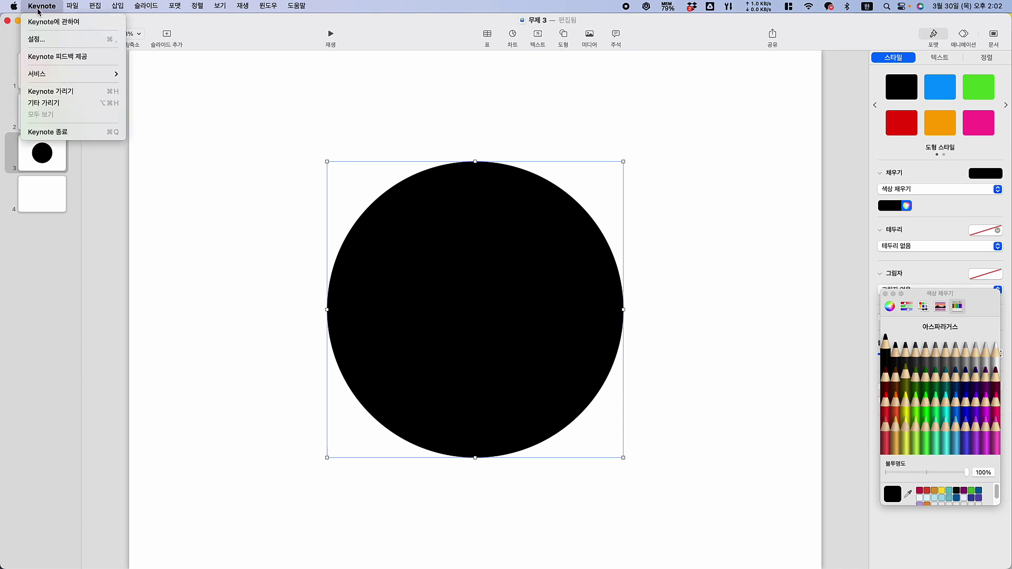
click(38, 39)
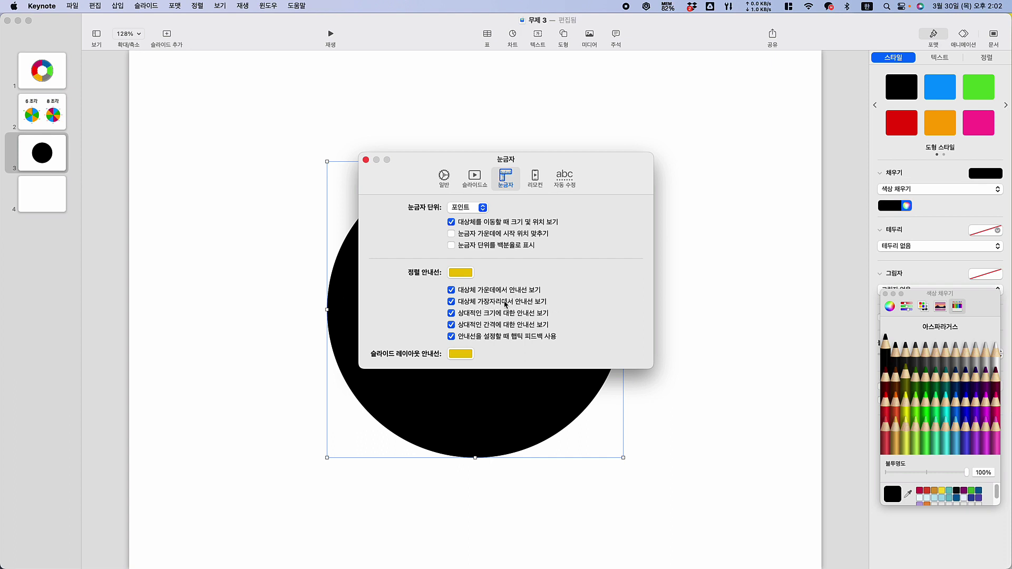
click(366, 160)
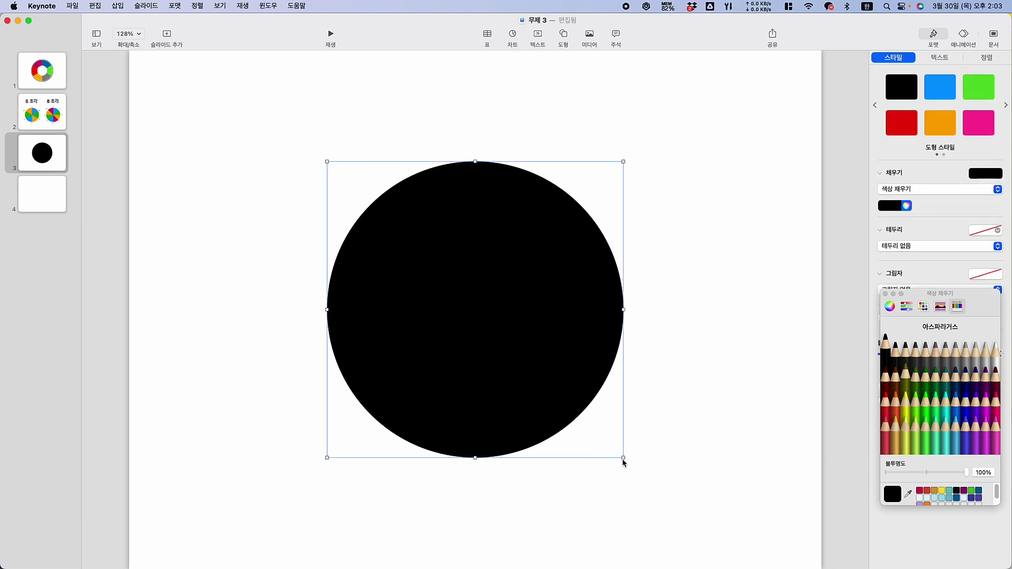
Shrink the upper circle concentrically to about half the outer circle's diameter and fill it with orange.
drag(624, 459, 558, 390)
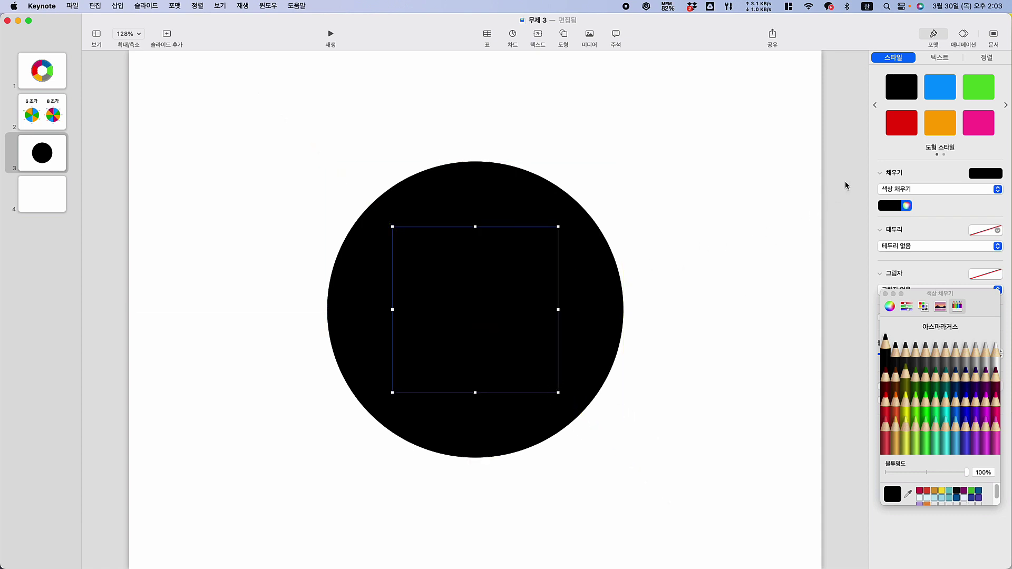
click(941, 123)
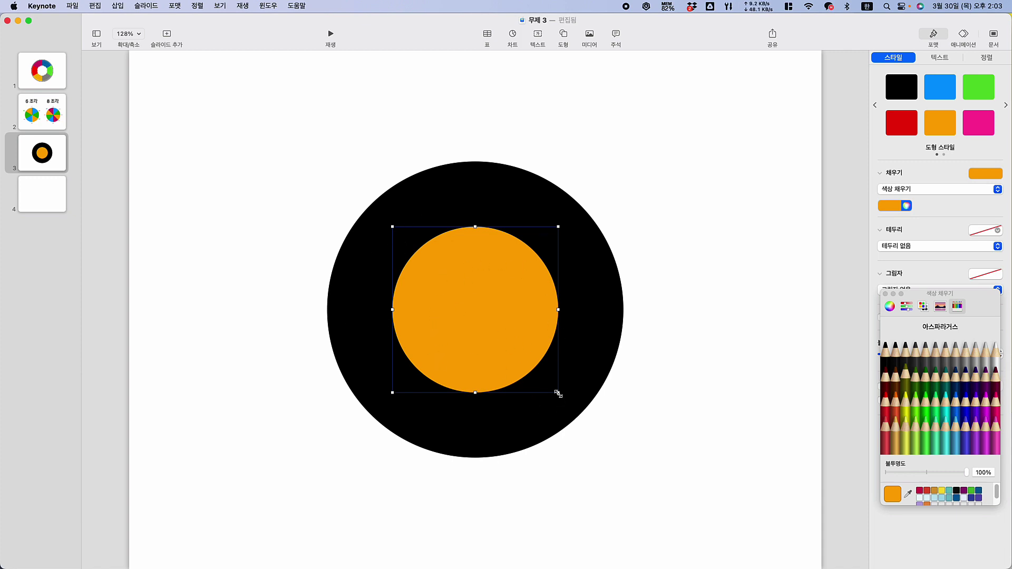
mouse_move(557, 393)
mouse_down()
mouse_move(545, 384)
mouse_move(550, 392)
mouse_up()
click(670, 431)
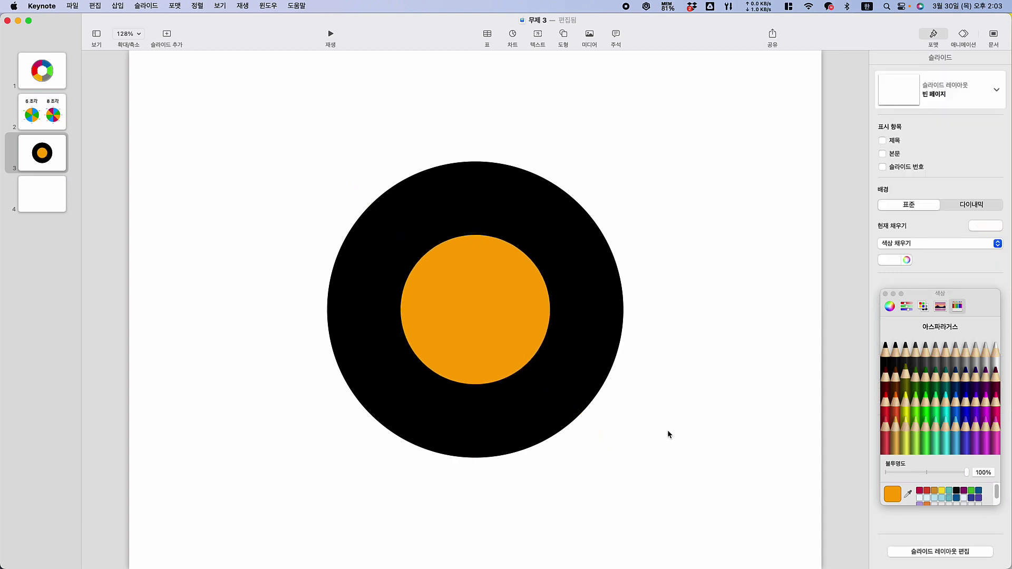
Subtract the orange inner circle from the black circle to form a ring.
click(487, 227)
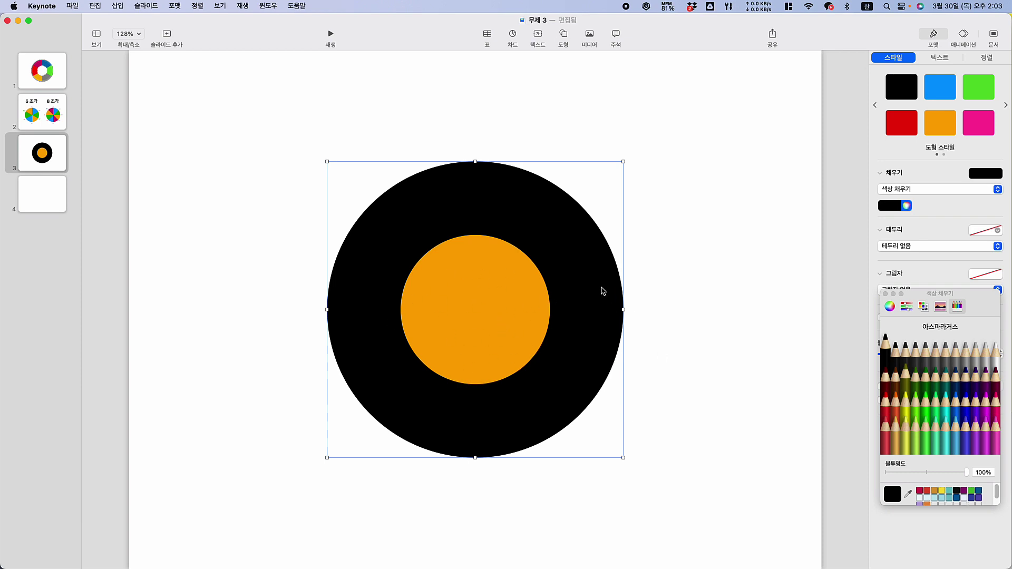
shift+click(460, 299)
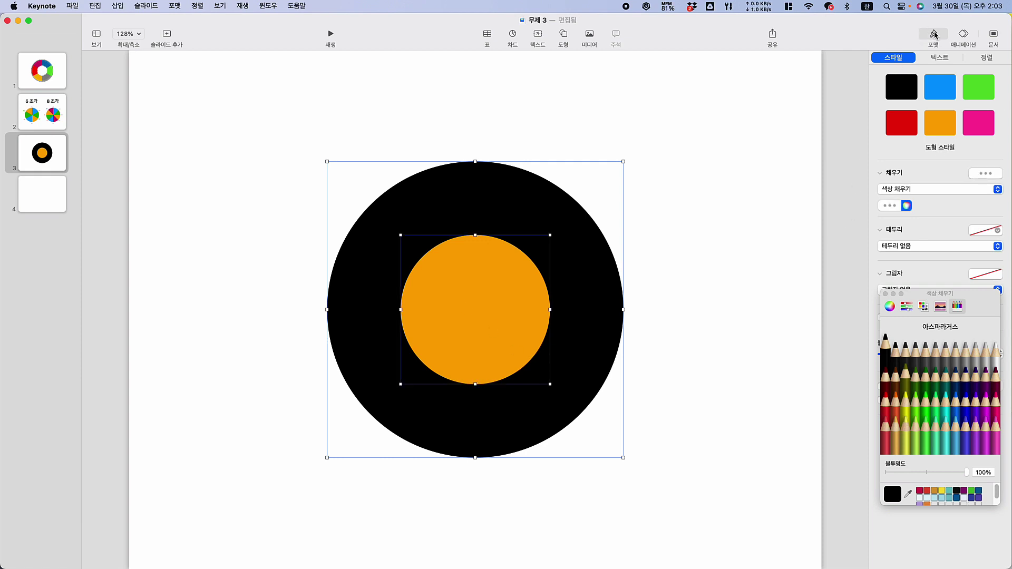
click(981, 58)
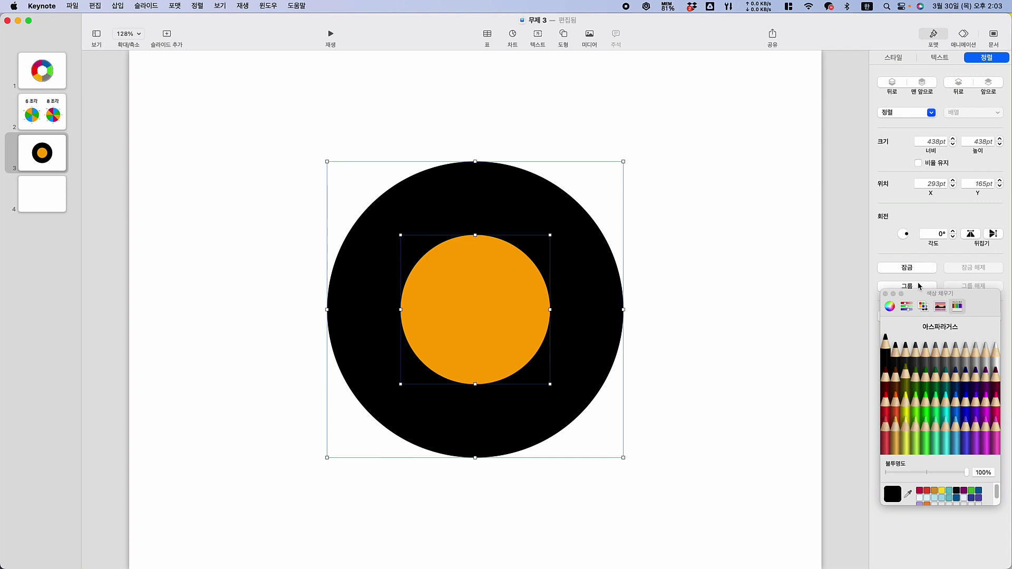
click(885, 294)
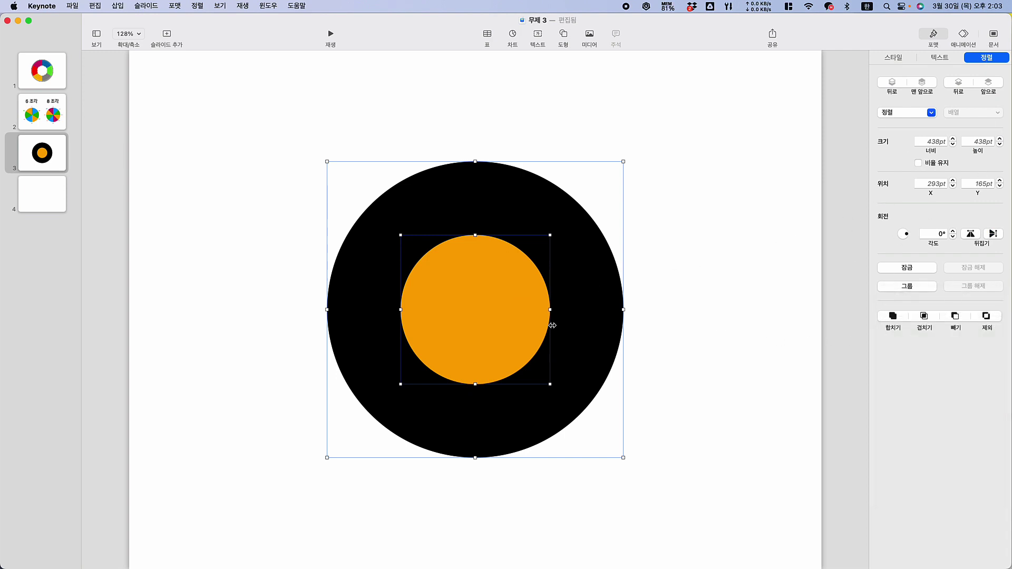
click(956, 316)
click(726, 344)
click(557, 387)
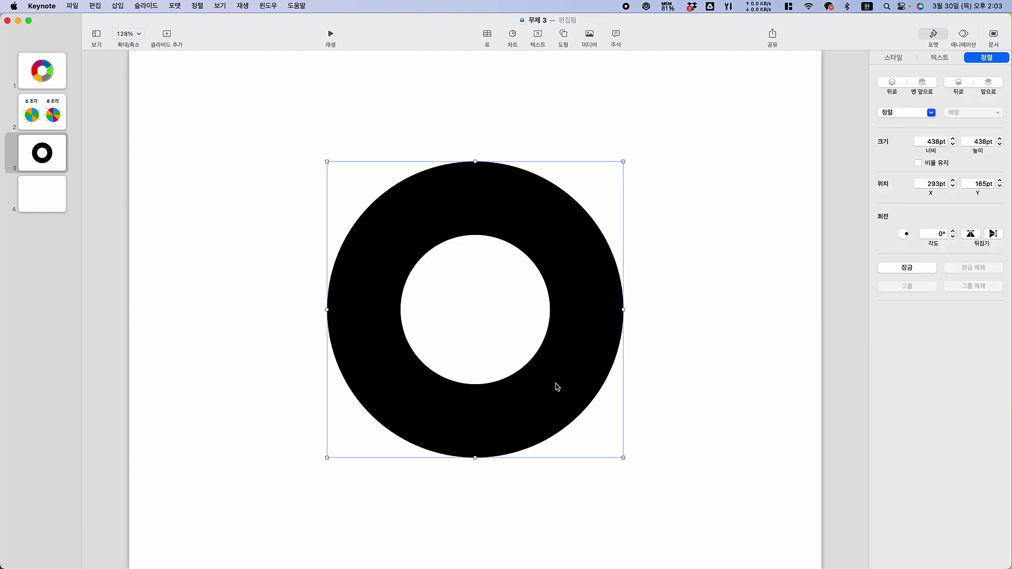
Show the rulers and place a horizontal and a vertical guide through the ring's center.
click(567, 365)
click(220, 6)
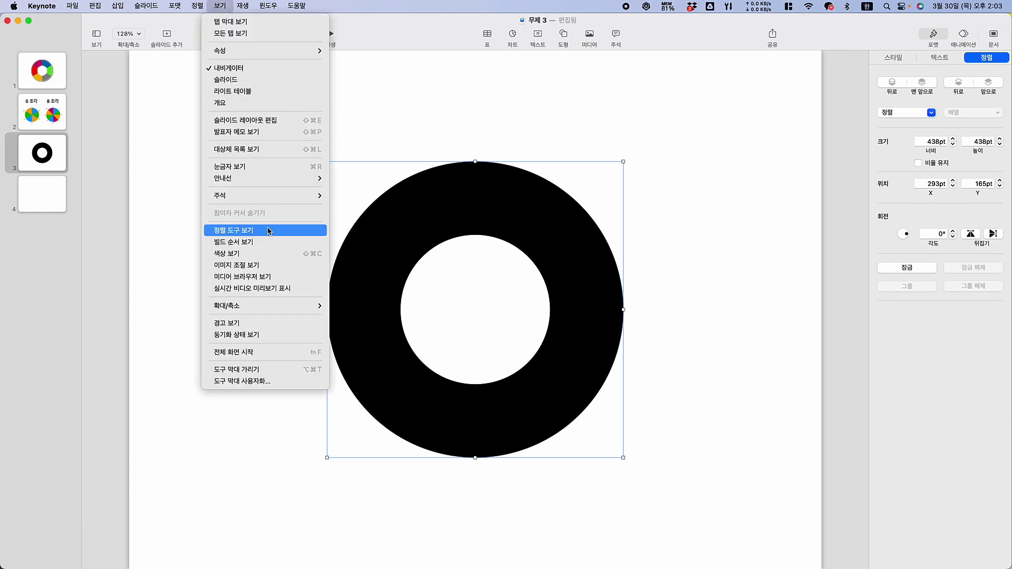
click(251, 169)
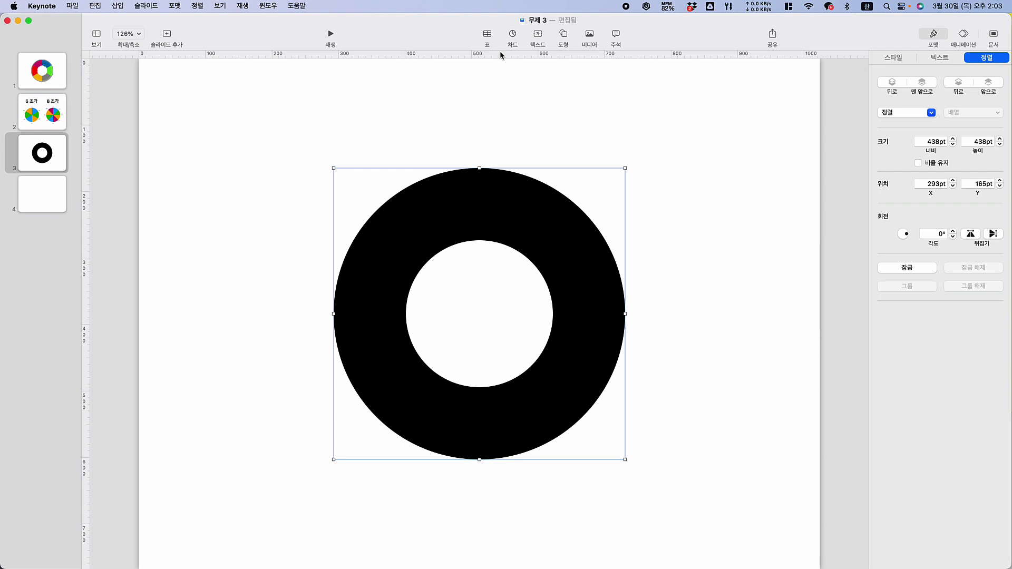
drag(499, 54, 501, 315)
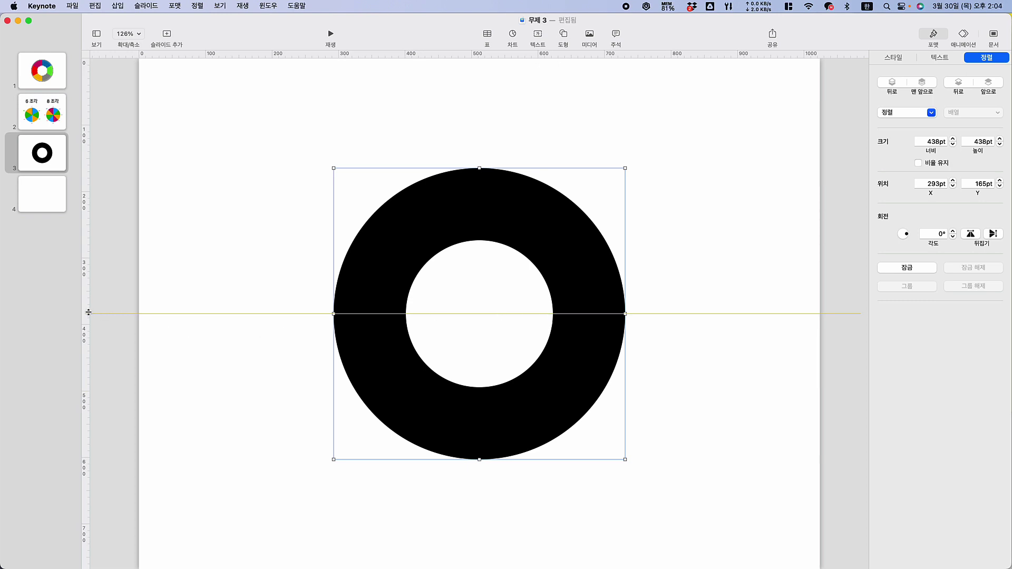
drag(87, 312, 479, 306)
click(678, 258)
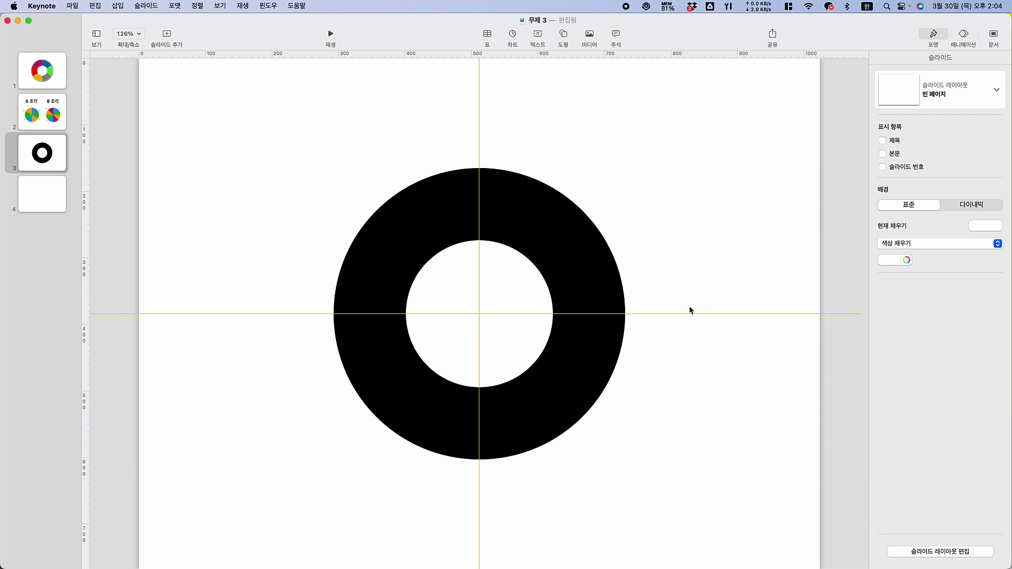
Insert a pink square and stretch it into a rectangle covering the ring's right half up to the vertical guide.
click(563, 35)
click(553, 113)
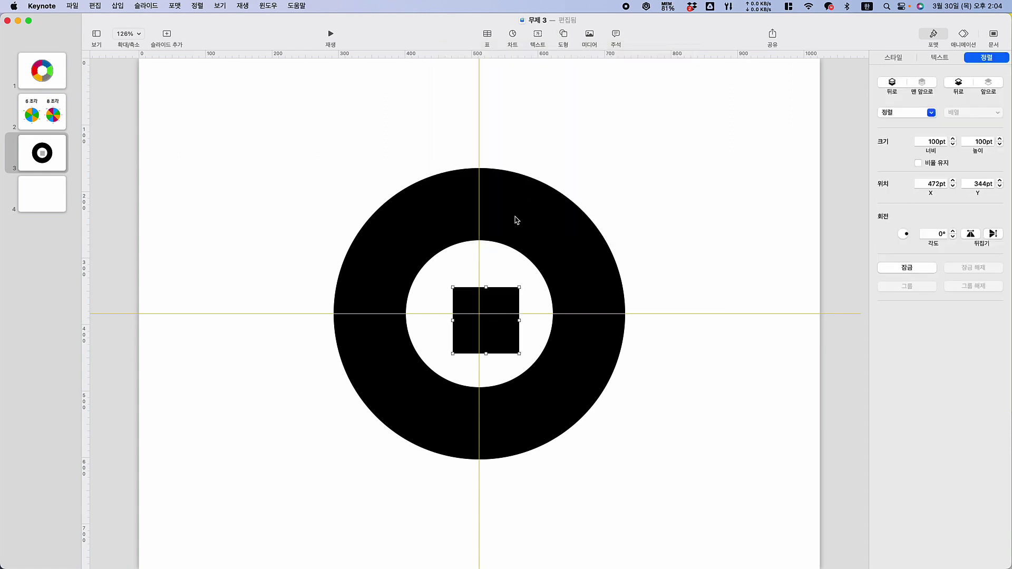
drag(489, 301, 712, 141)
click(887, 62)
click(972, 124)
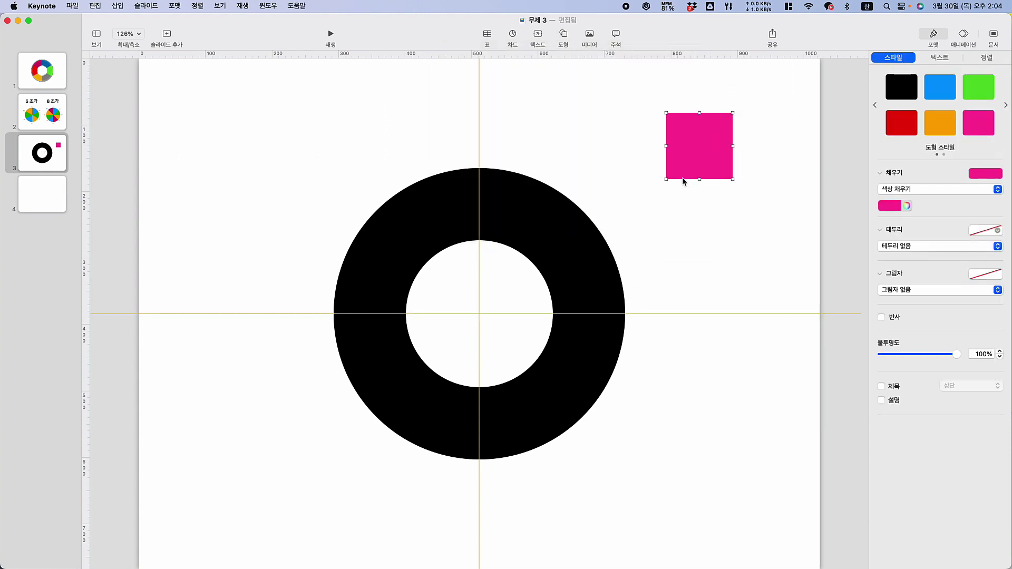
drag(667, 180, 480, 544)
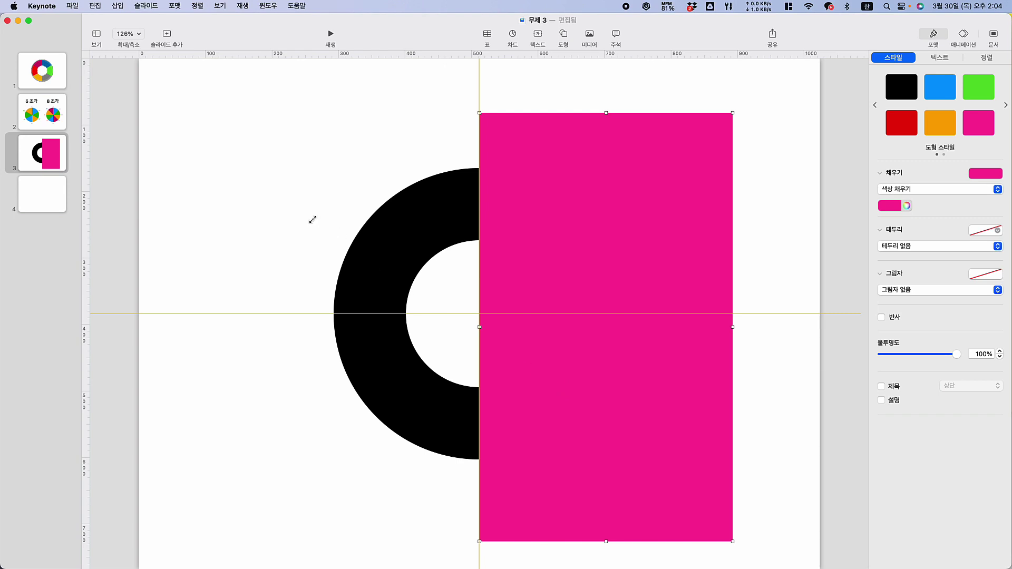
Subtract the pink rectangle from the black ring to keep only the ring's left half.
click(280, 220)
click(435, 230)
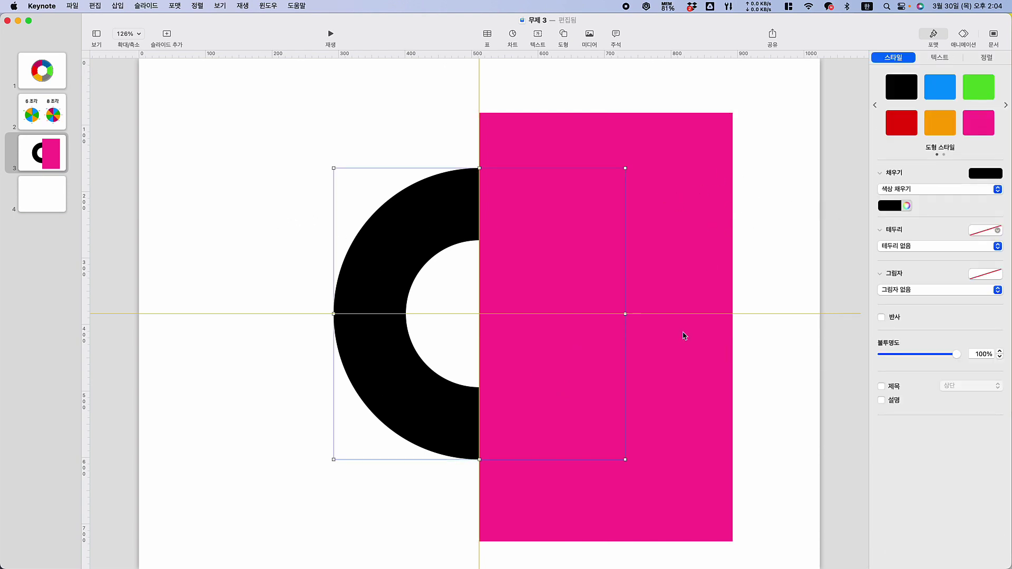
shift+click(671, 203)
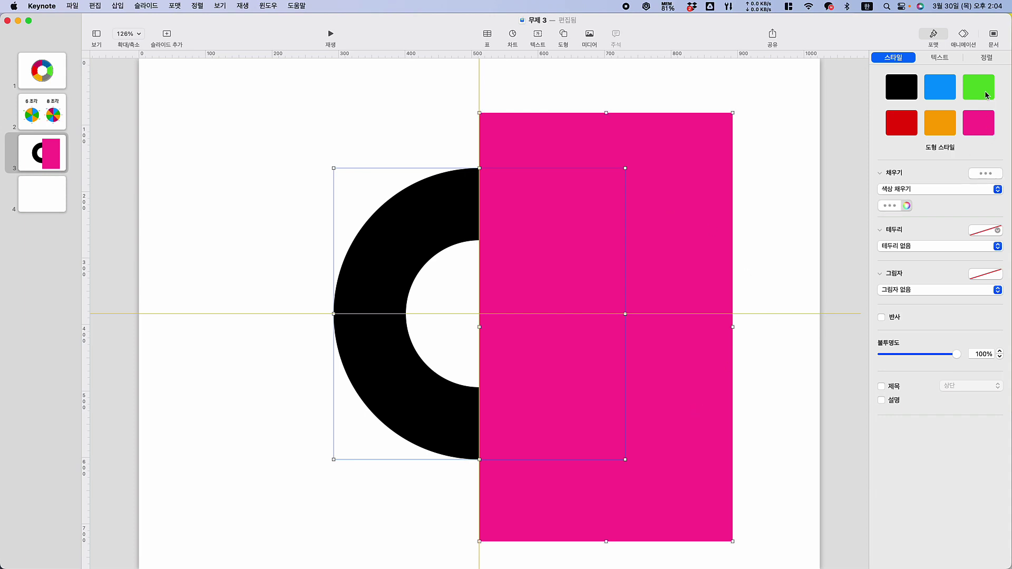
click(987, 58)
click(956, 315)
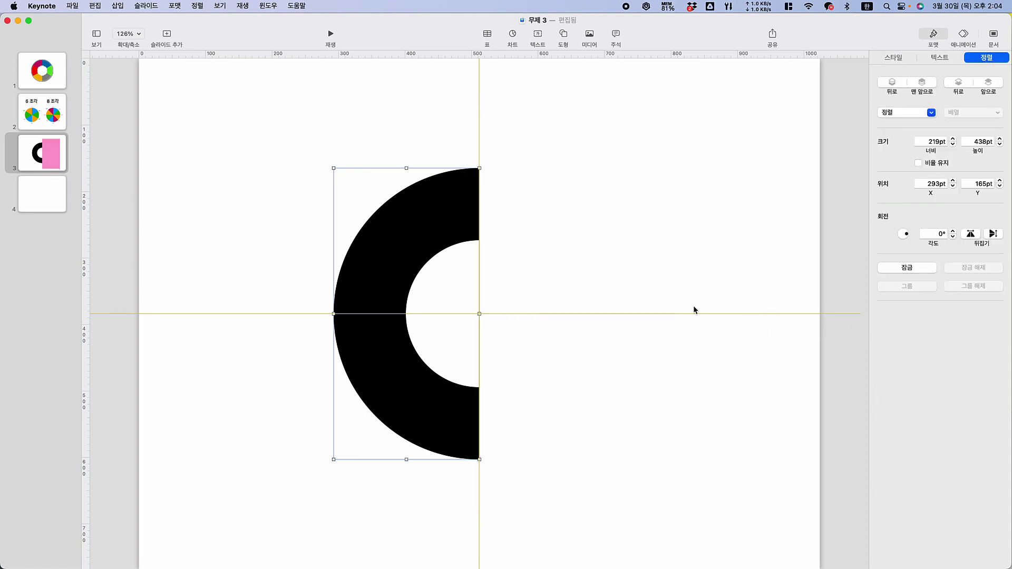
click(559, 239)
click(385, 211)
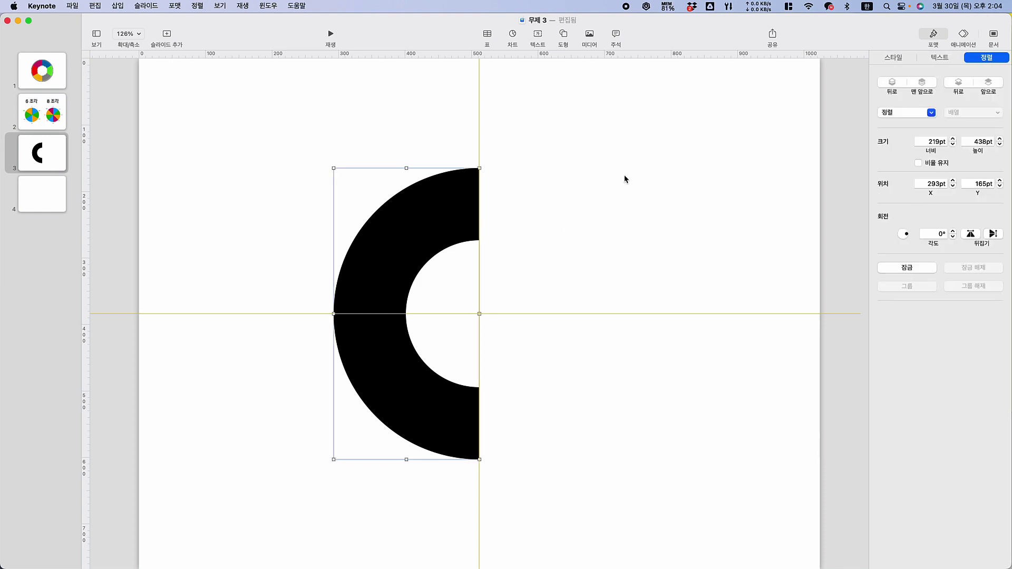
Fill the half ring with red and place a horizontally flipped copy against the vertical guide to complete the ring.
click(906, 58)
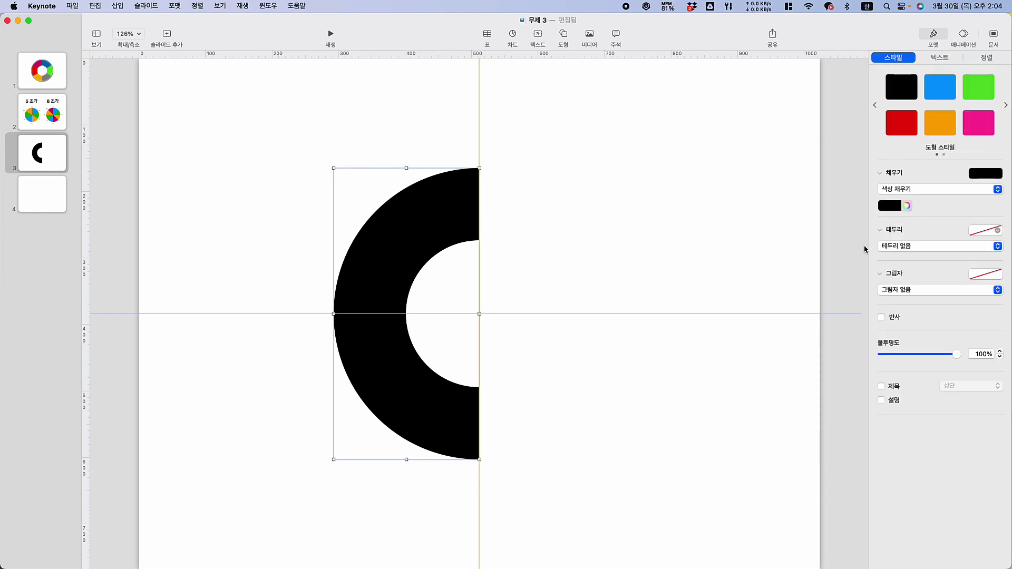
click(901, 135)
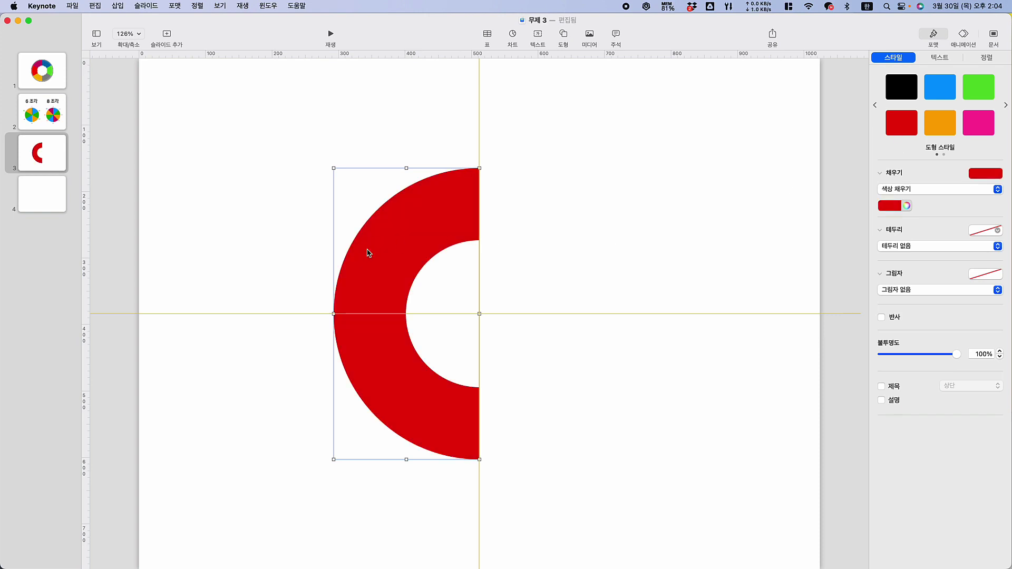
drag(367, 254, 506, 245)
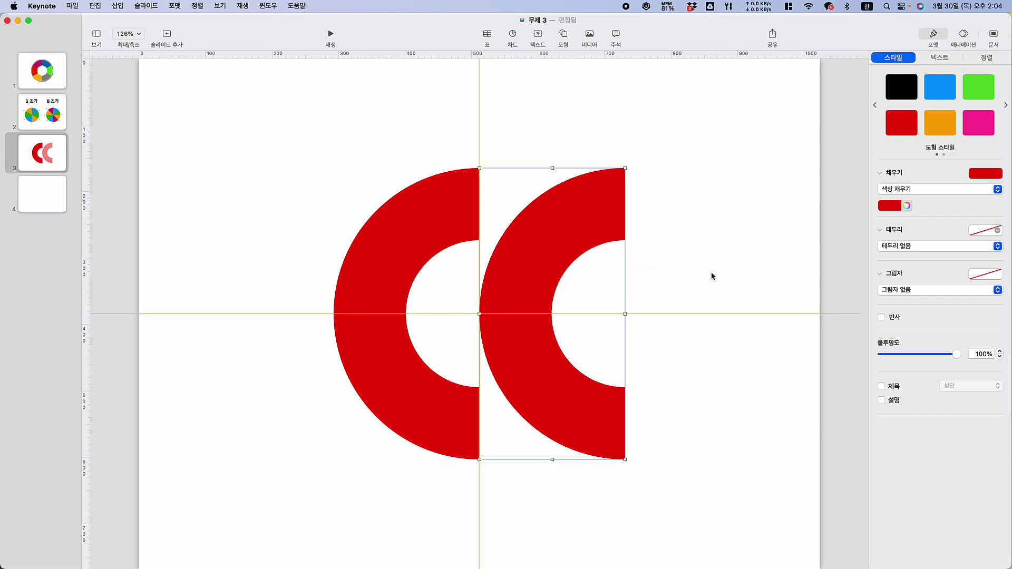
click(980, 58)
click(972, 235)
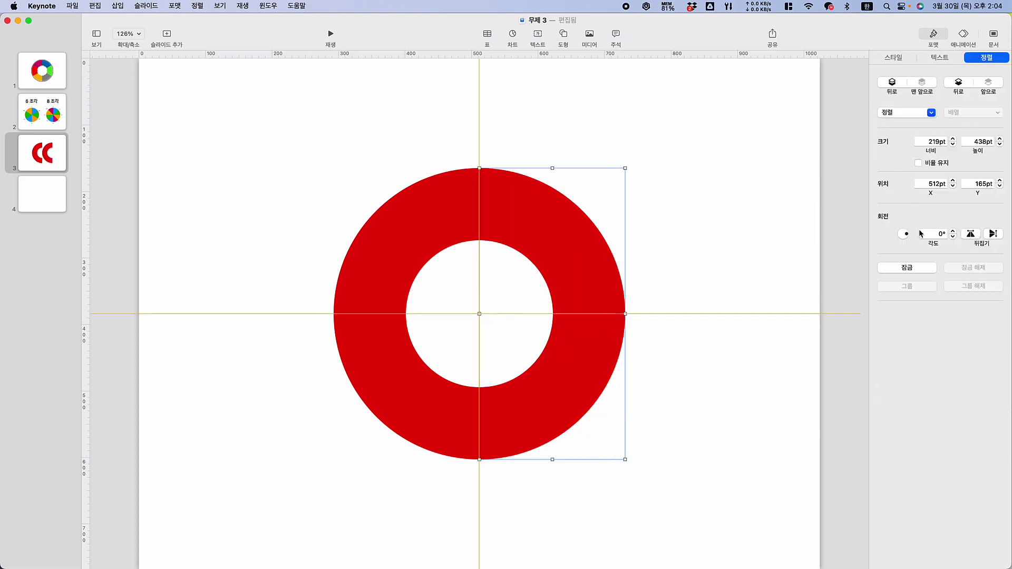
Fill the right half of the ring with blue.
click(897, 57)
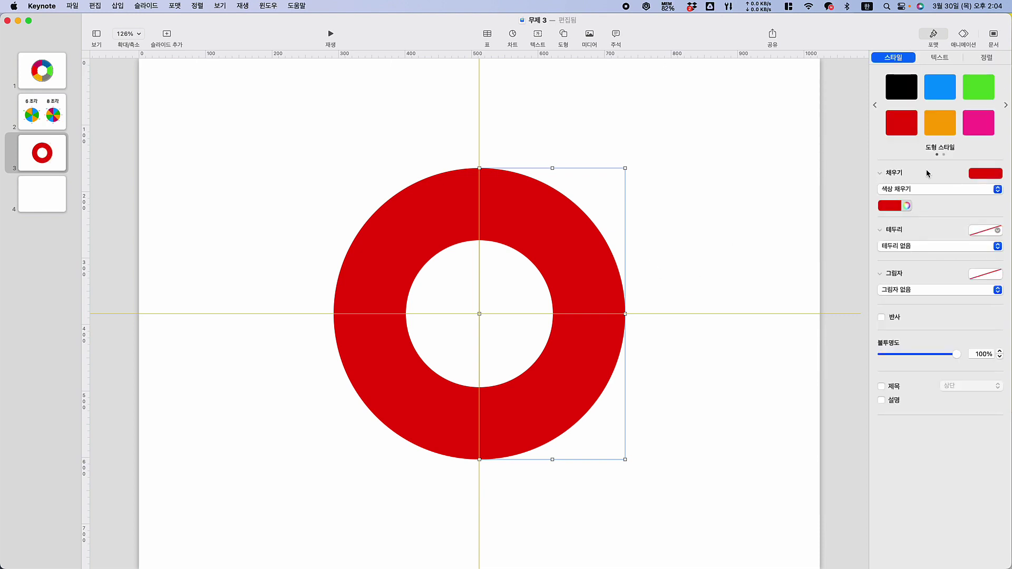
click(945, 95)
click(706, 213)
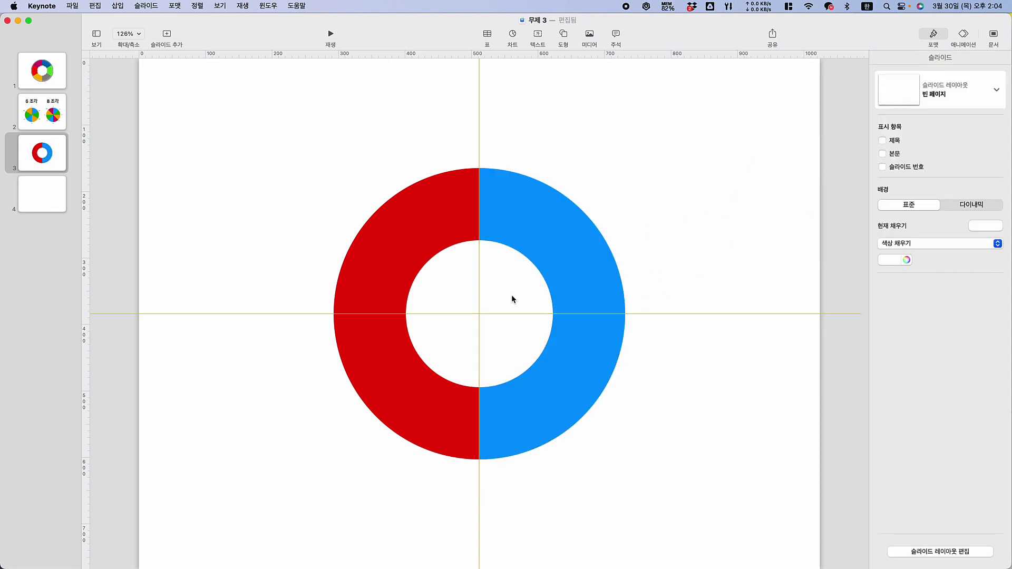
click(582, 258)
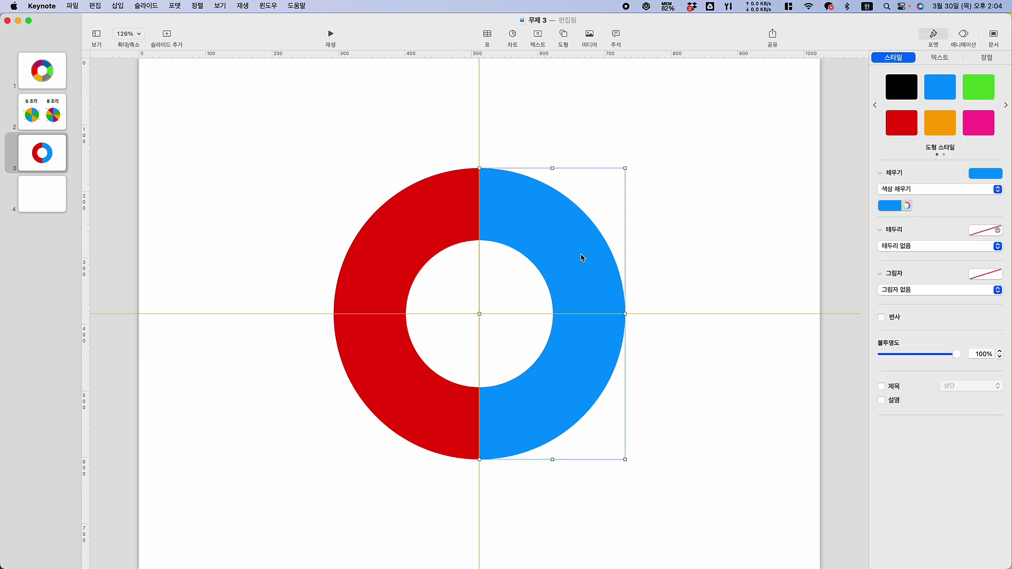
Delete the blue half ring and stretch a new black square into a rectangle covering the red half ring below the horizontal guide.
key(Delete)
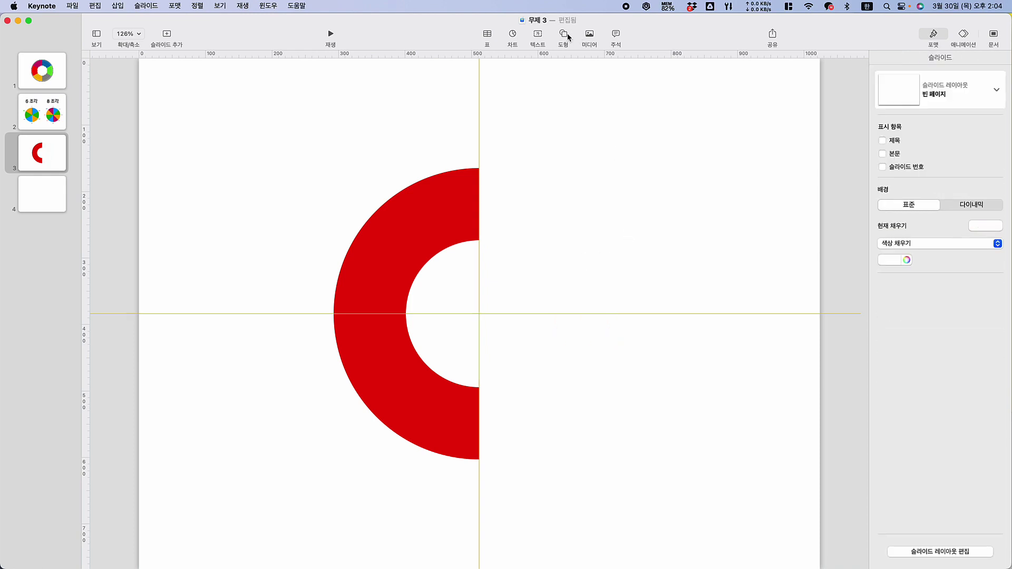
click(568, 37)
click(557, 122)
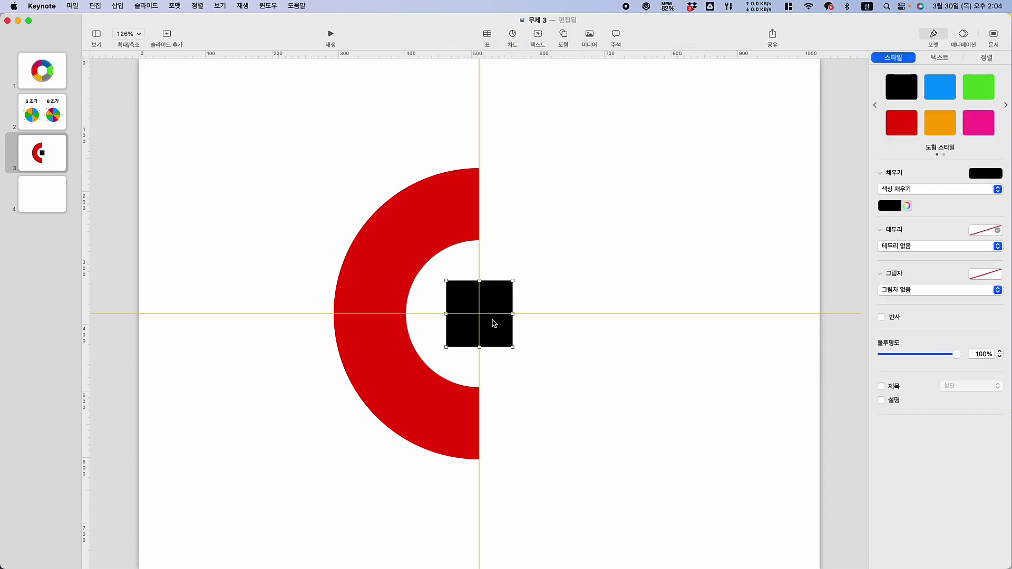
drag(496, 327, 308, 383)
drag(310, 363, 608, 503)
click(635, 227)
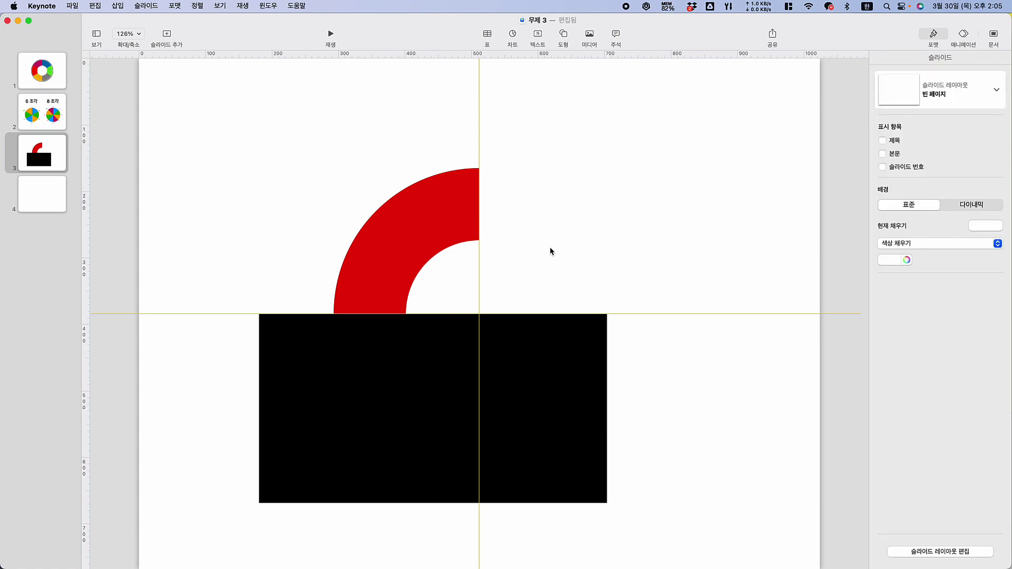
Subtract the black rectangle from the red half ring to keep only its upper-left quarter.
click(397, 211)
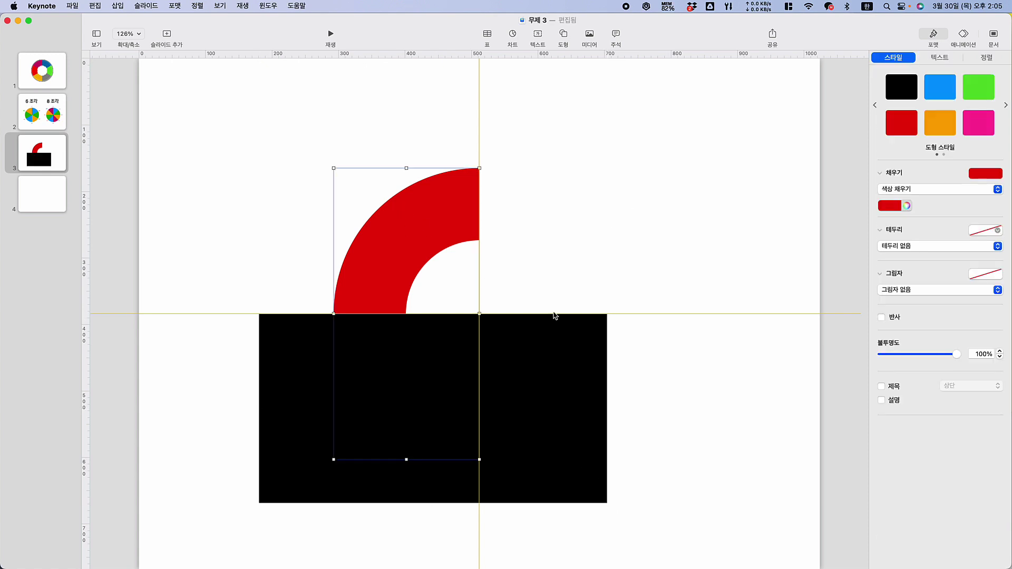
shift+click(546, 393)
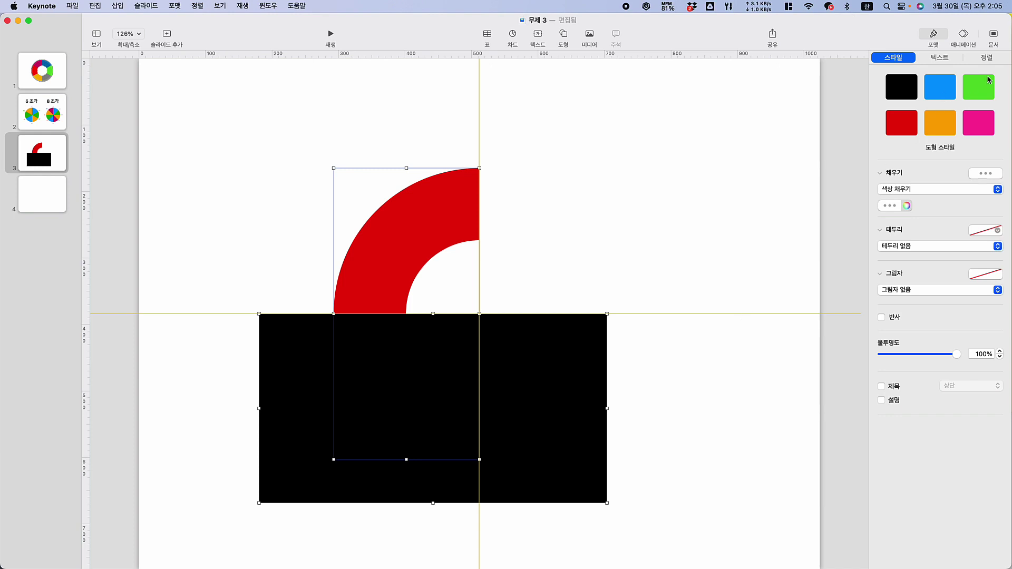
click(993, 58)
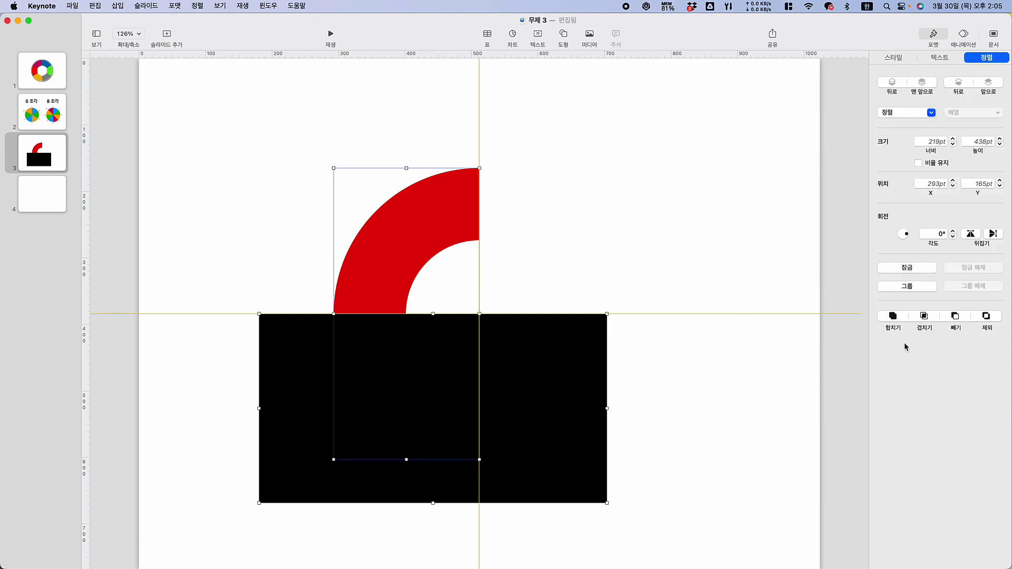
click(958, 318)
click(495, 254)
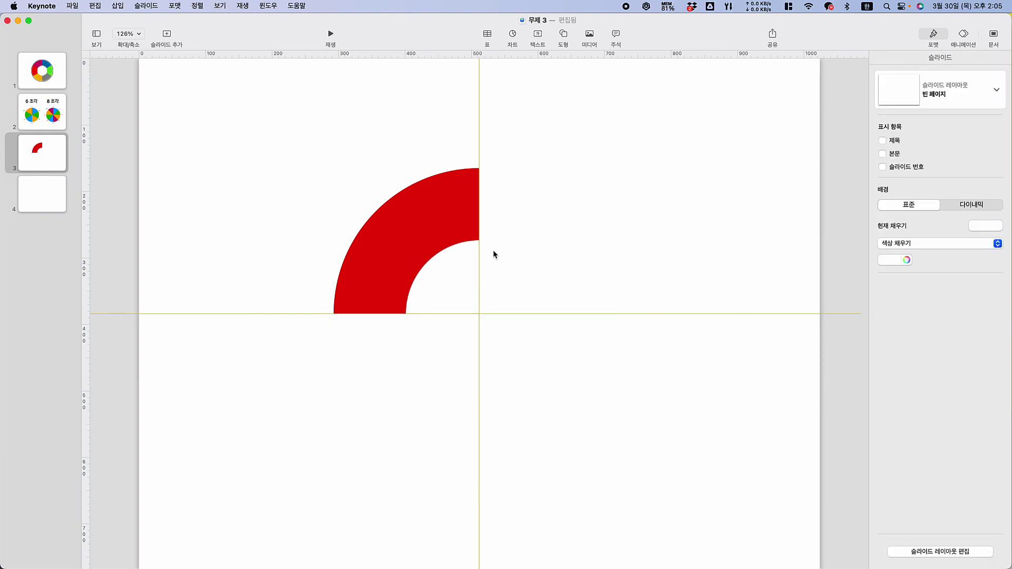
Duplicate the red quarter against the right side of the vertical guide, then duplicate both pieces directly below the horizontal guide.
click(374, 269)
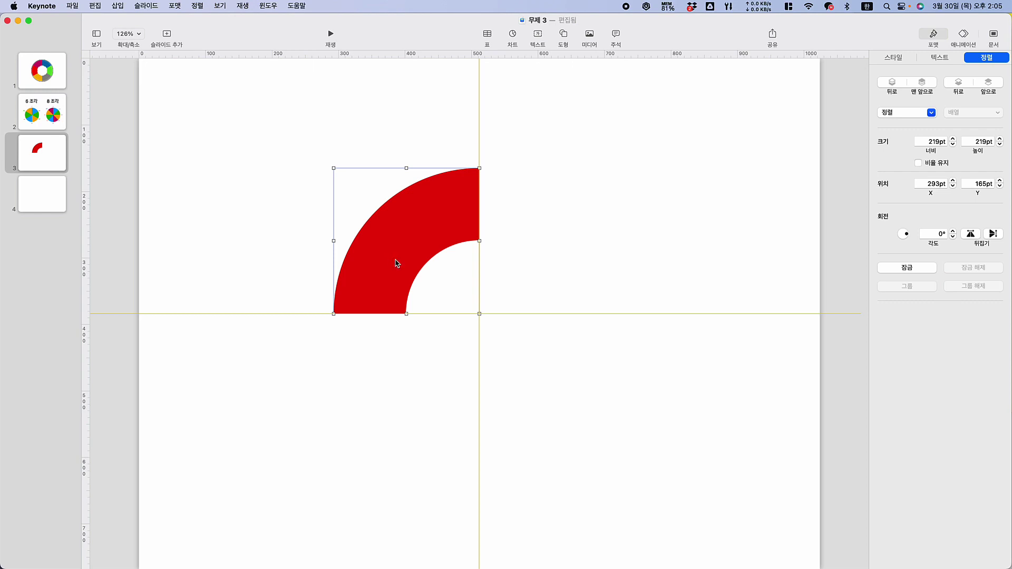
drag(397, 264, 543, 249)
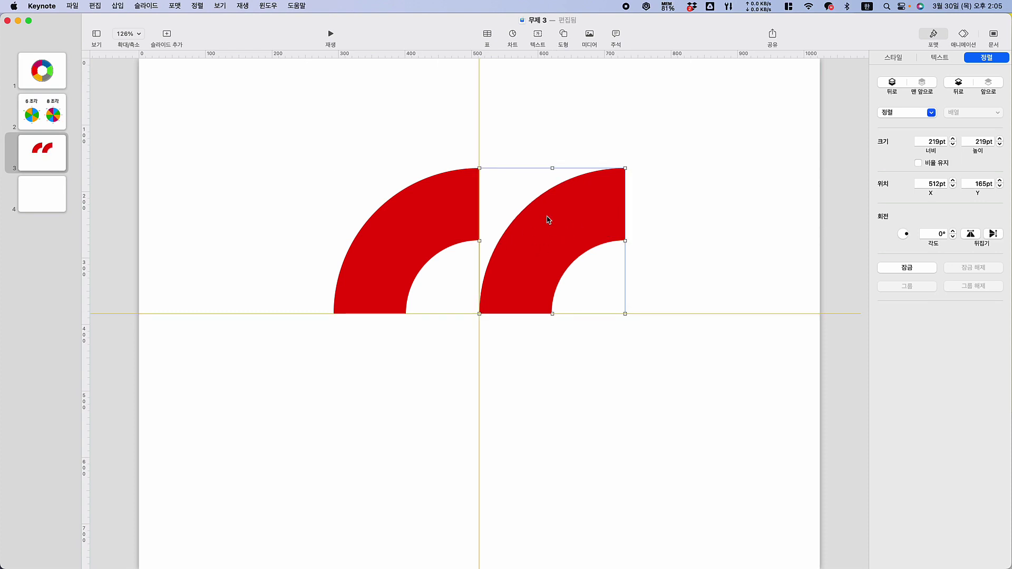
drag(227, 133, 694, 420)
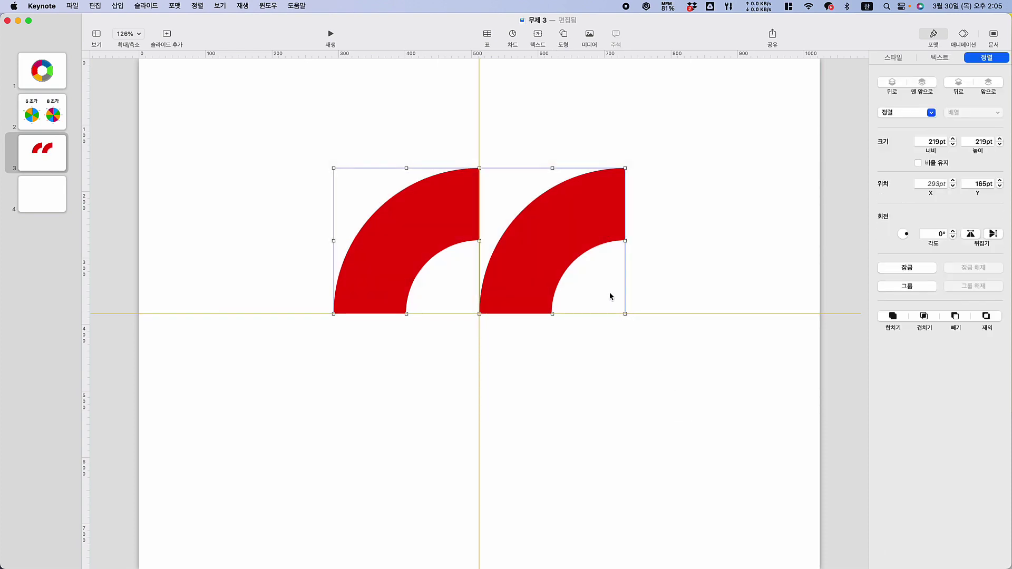
drag(590, 271, 545, 389)
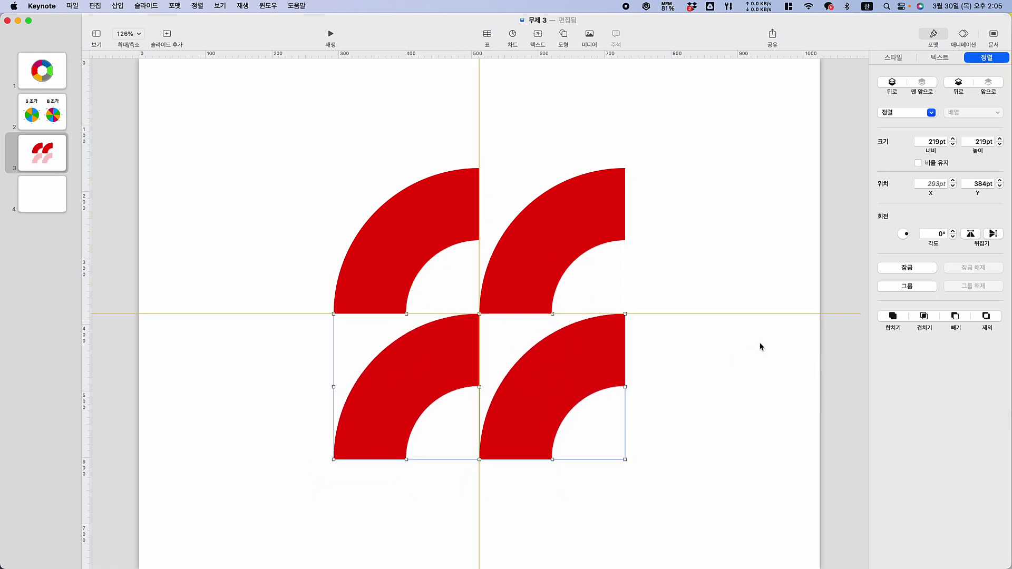
click(703, 246)
Flip the upper-right quarter horizontally and the lower-right quarter both horizontally and vertically.
click(569, 248)
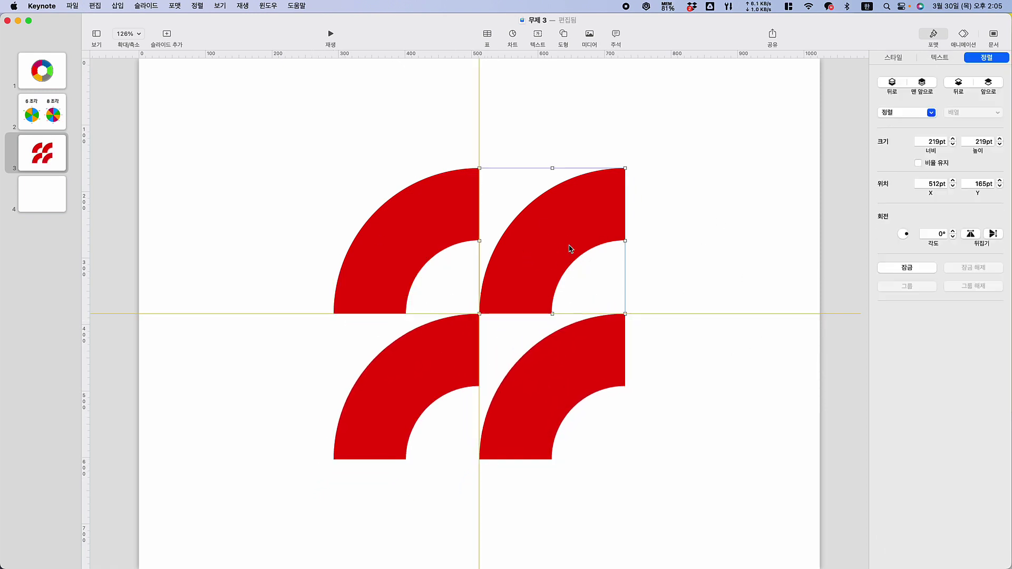
click(971, 235)
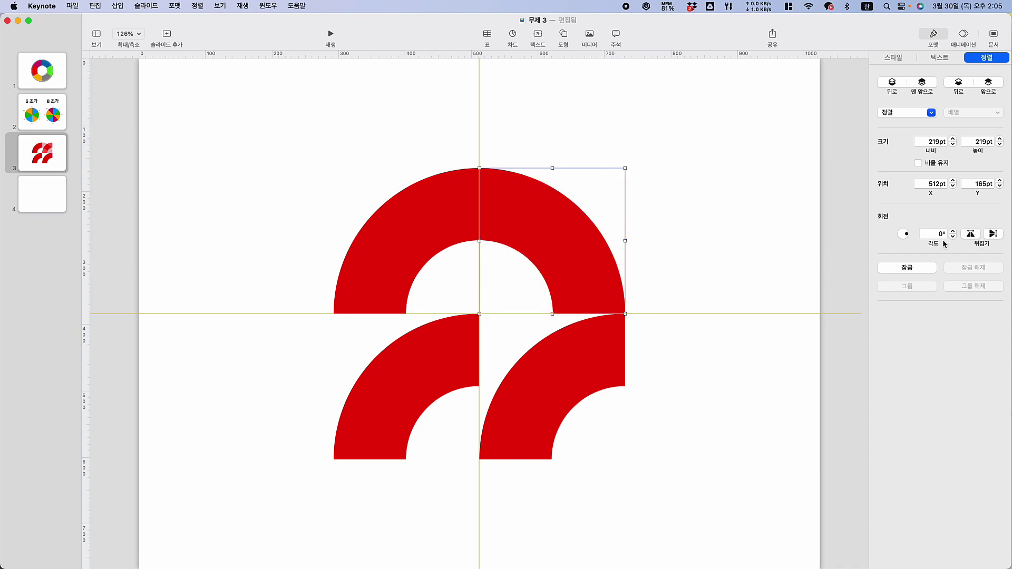
click(586, 369)
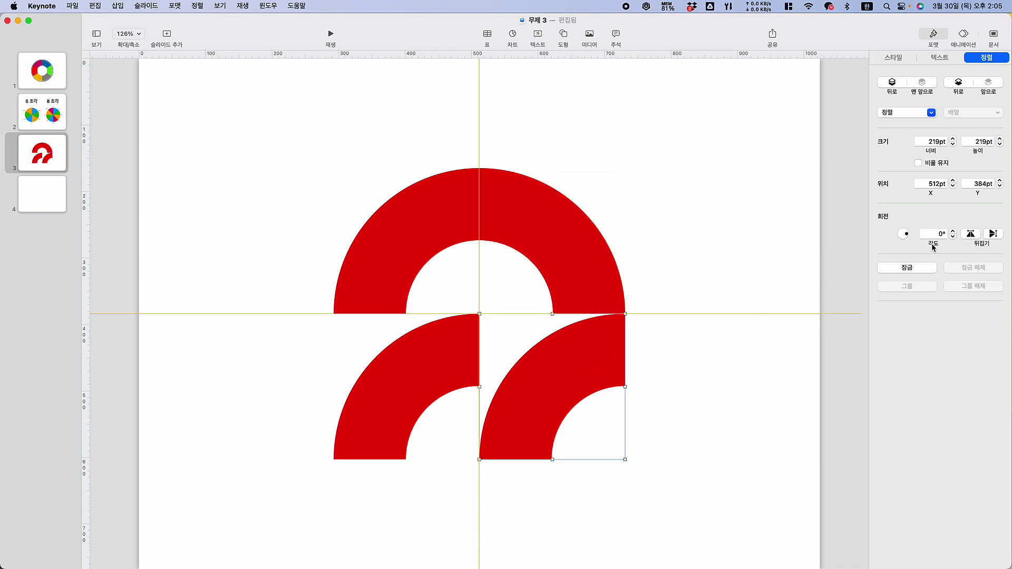
click(972, 235)
click(994, 235)
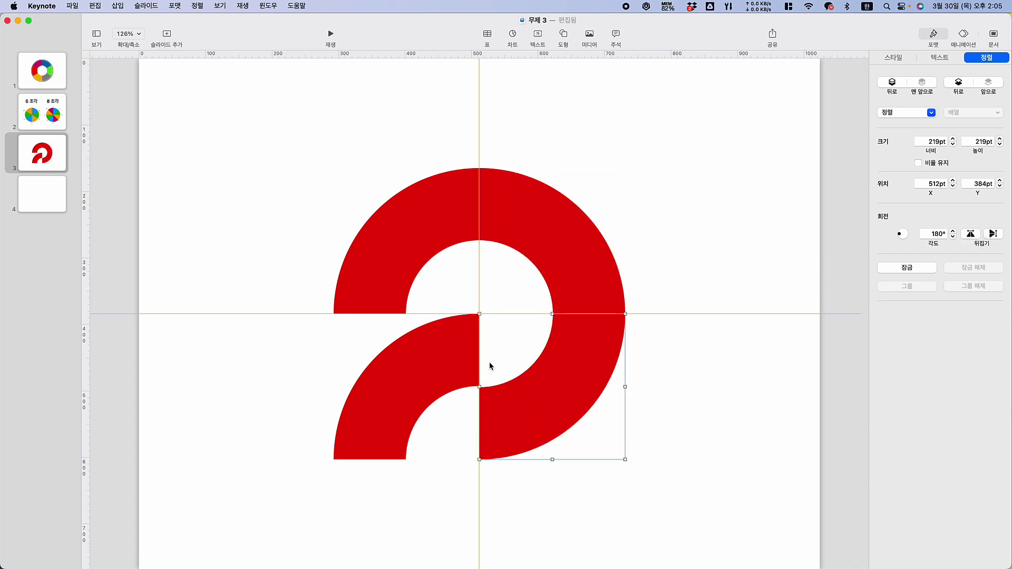
Flip the lower-left quarter vertically to complete the red ring.
click(441, 371)
click(970, 235)
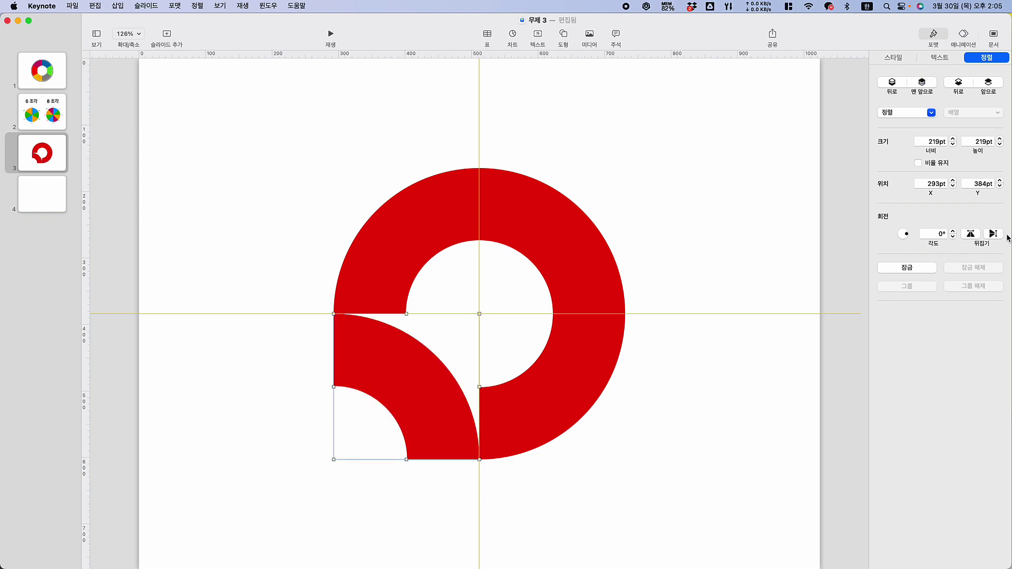
click(996, 236)
click(995, 235)
click(972, 236)
click(994, 236)
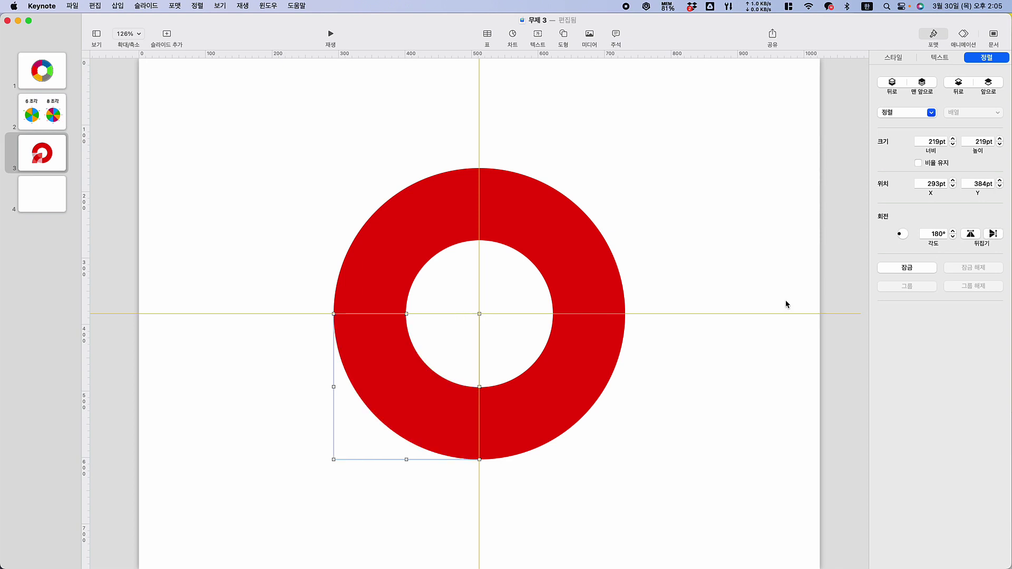
click(624, 372)
Fill the upper-right quarter with blue, the lower-right quarter with pink and the lower-left quarter with orange.
click(556, 247)
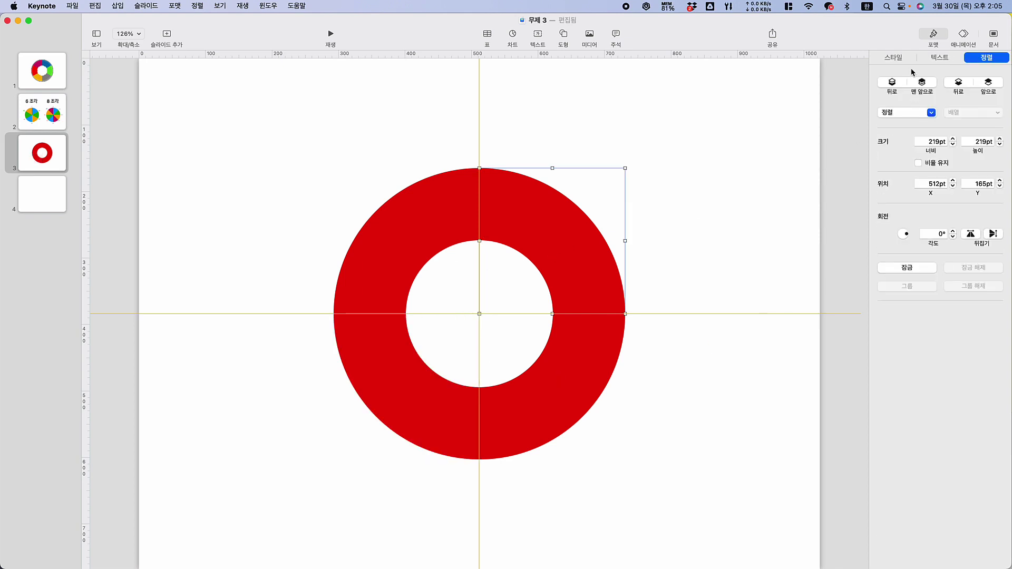
click(938, 95)
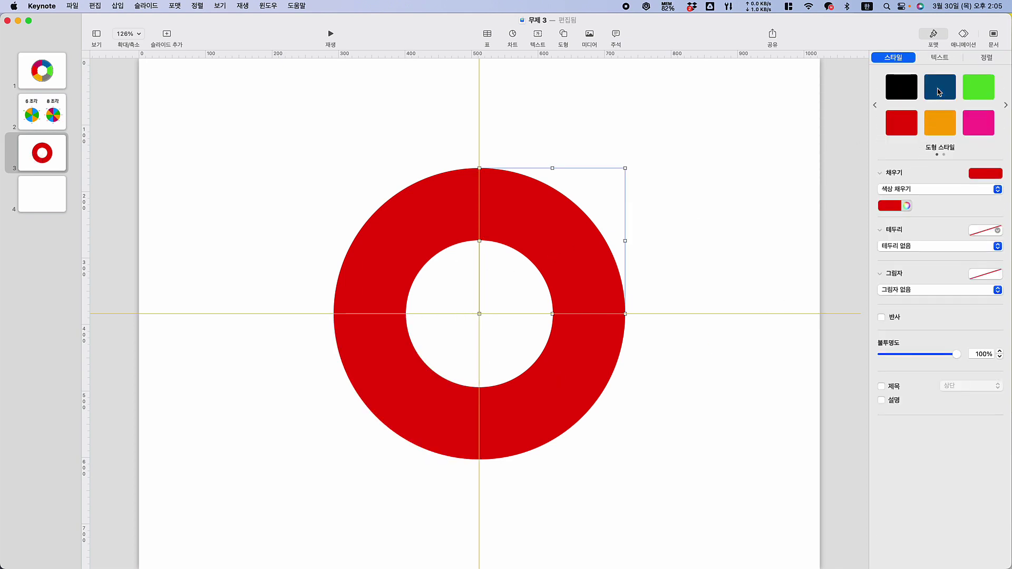
click(567, 368)
click(980, 125)
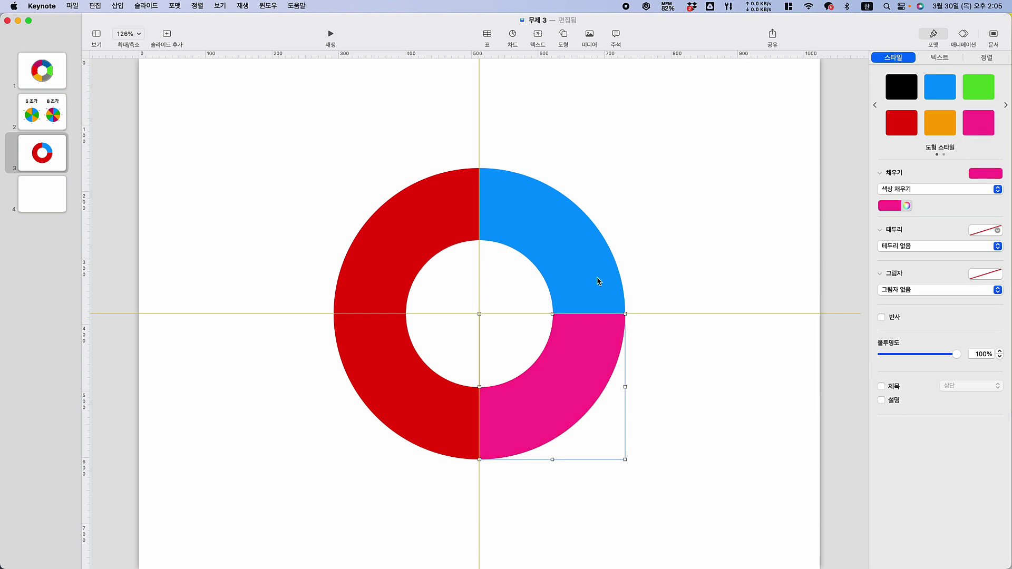
click(409, 375)
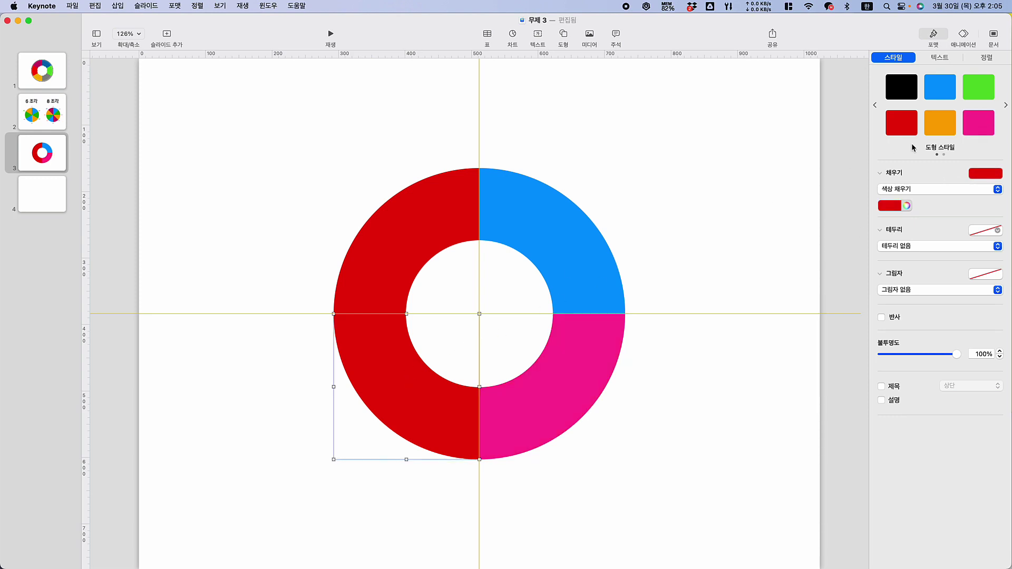
click(948, 121)
click(764, 211)
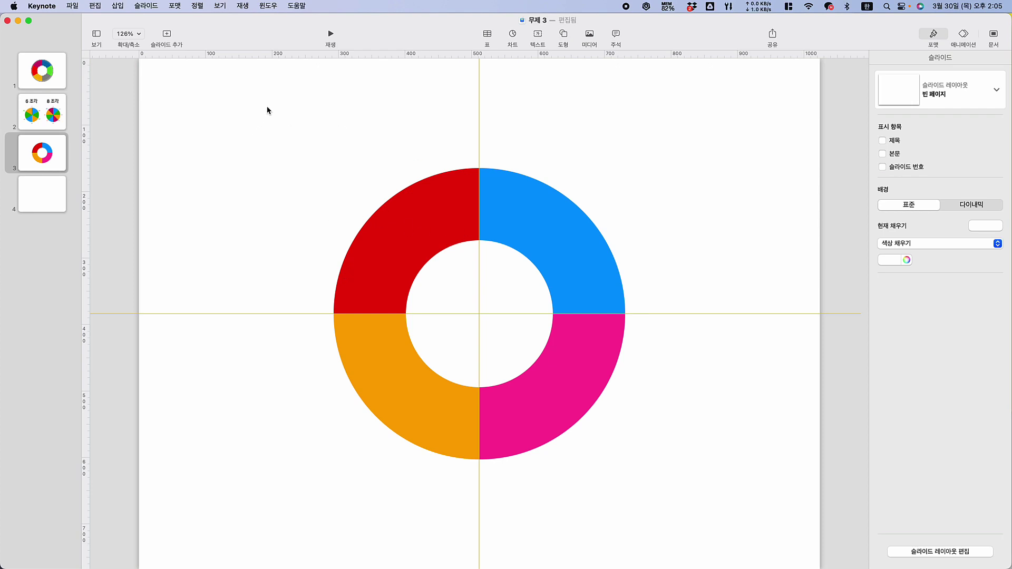
Delete all four ring quarters and open slide 2 with the 6-piece and 8-piece angle diagrams.
drag(267, 110, 268, 133)
drag(236, 109, 760, 524)
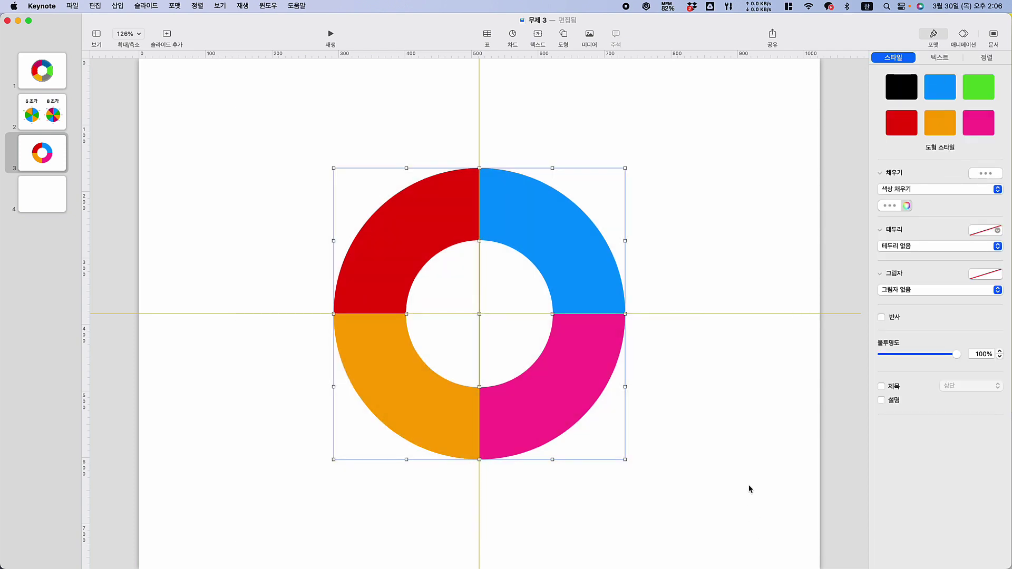
key(Delete)
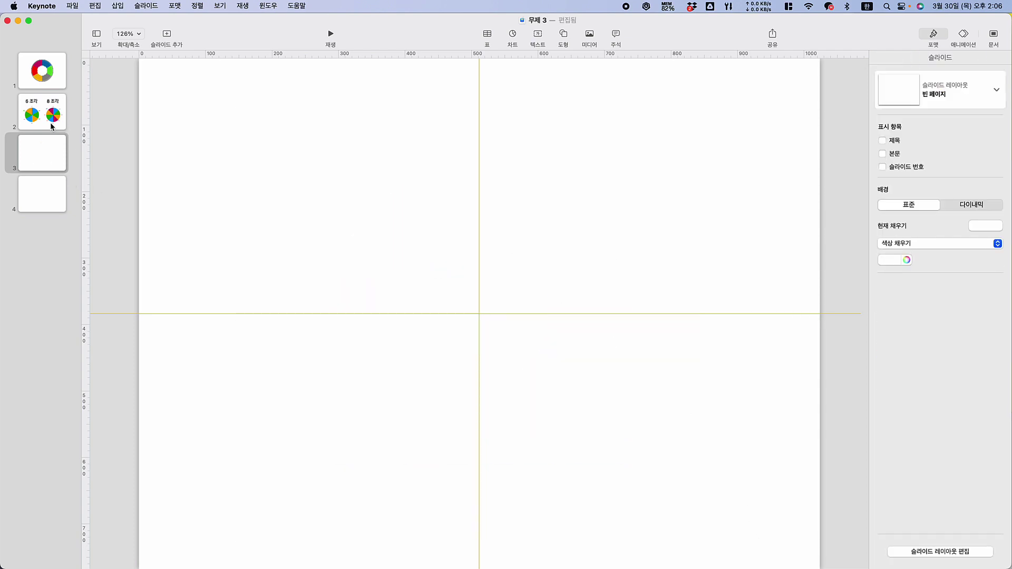
click(50, 125)
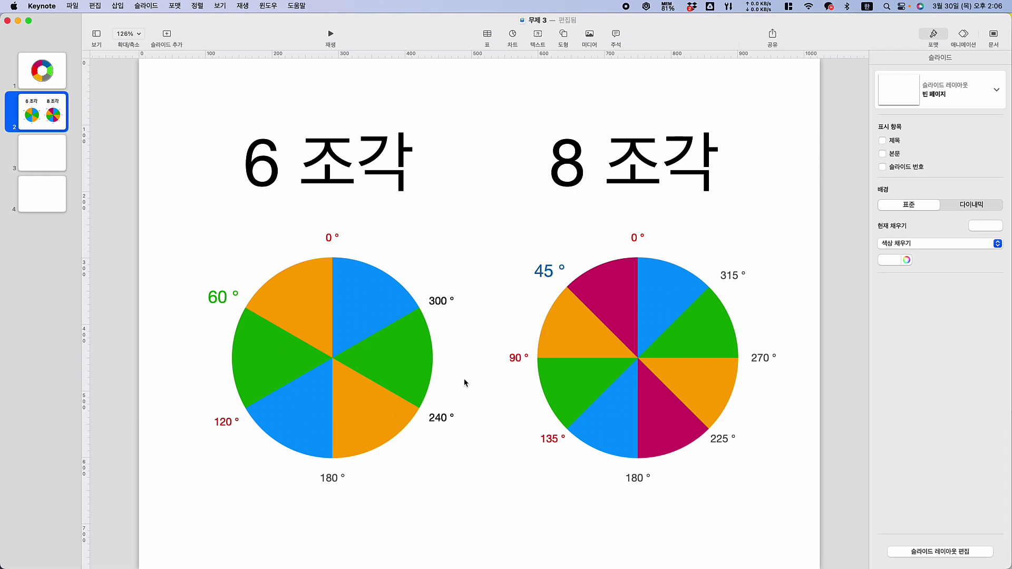
Insert a circle on the empty slide 3 and enlarge it to about 527 pt, centered on the guides.
key(Down)
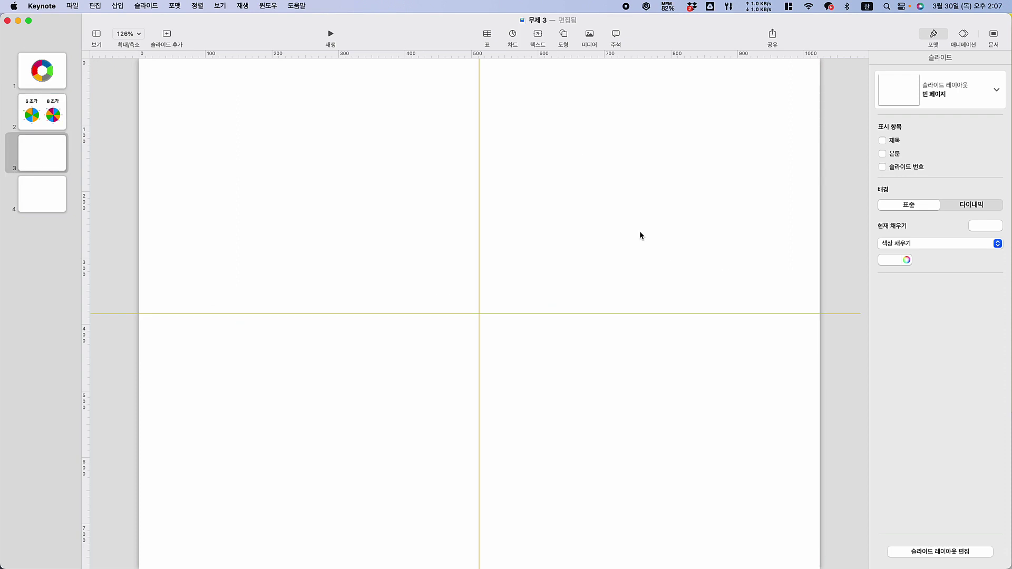
click(568, 43)
click(649, 115)
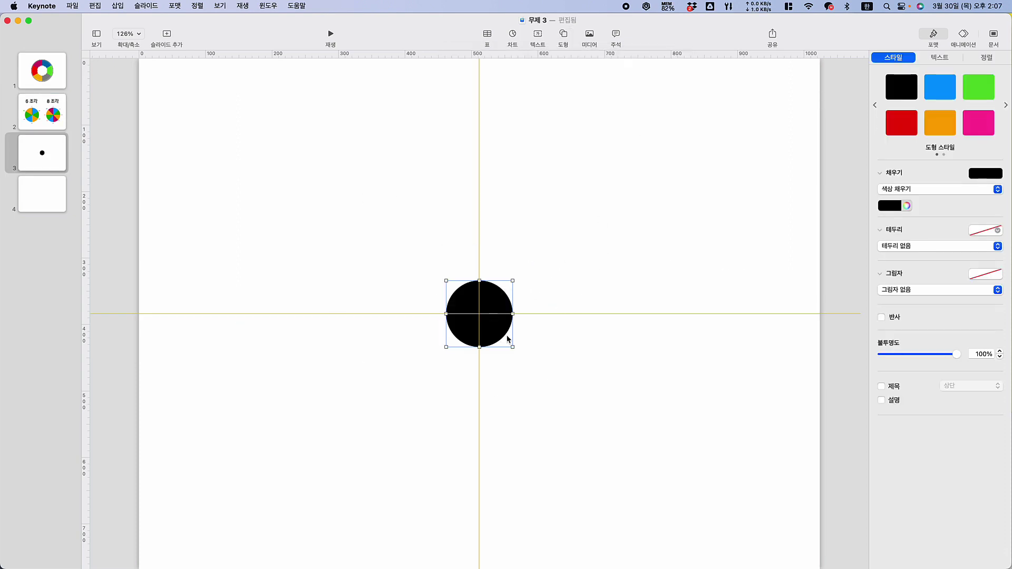
drag(514, 349, 649, 495)
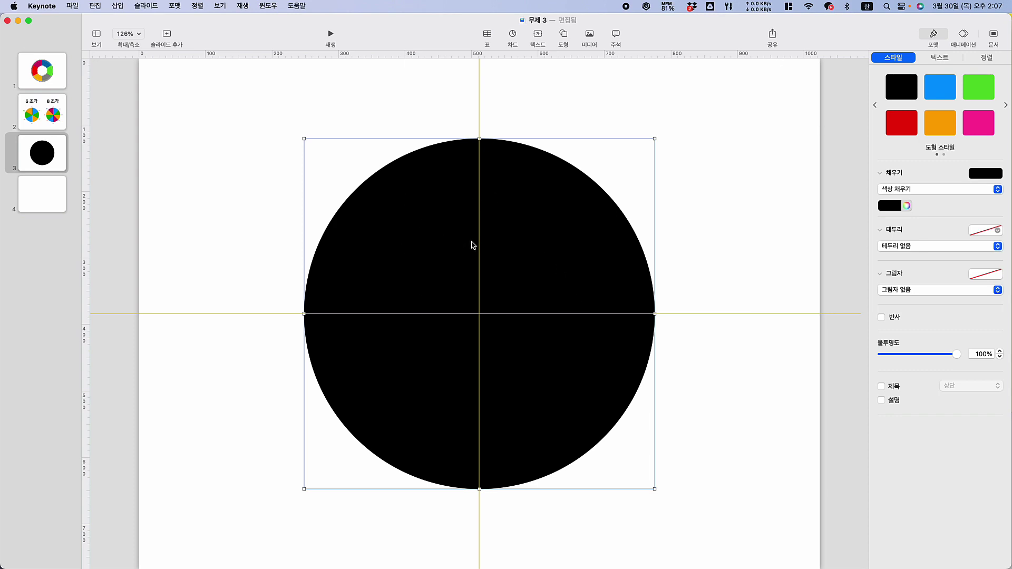
Duplicate the black circle in place, shrink the copy to roughly half its diameter around the center, and fill it with orange.
mouse_move(549, 225)
mouse_down()
mouse_move(571, 231)
mouse_move(533, 222)
mouse_move(546, 222)
mouse_up()
drag(655, 491, 581, 415)
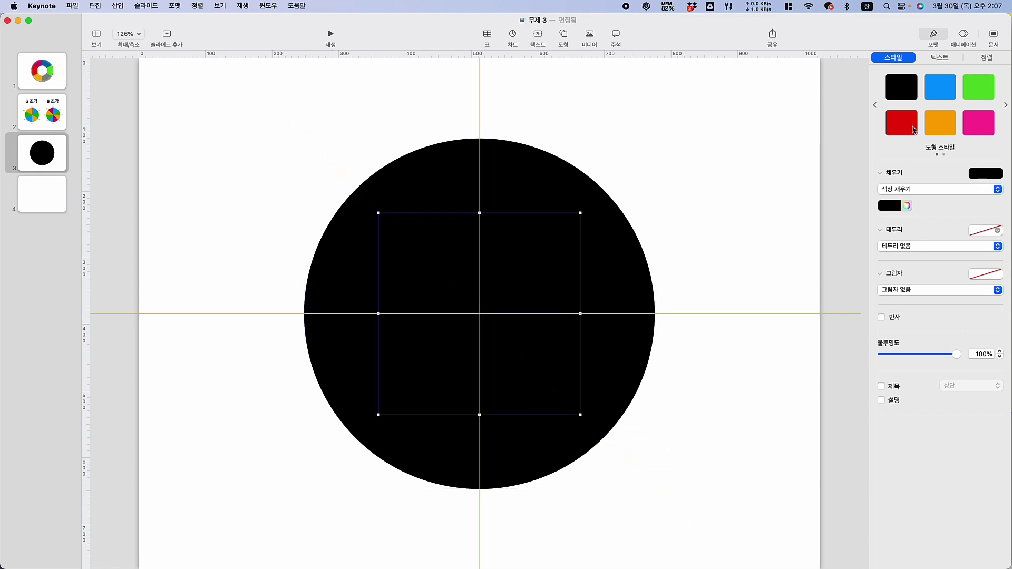
click(940, 121)
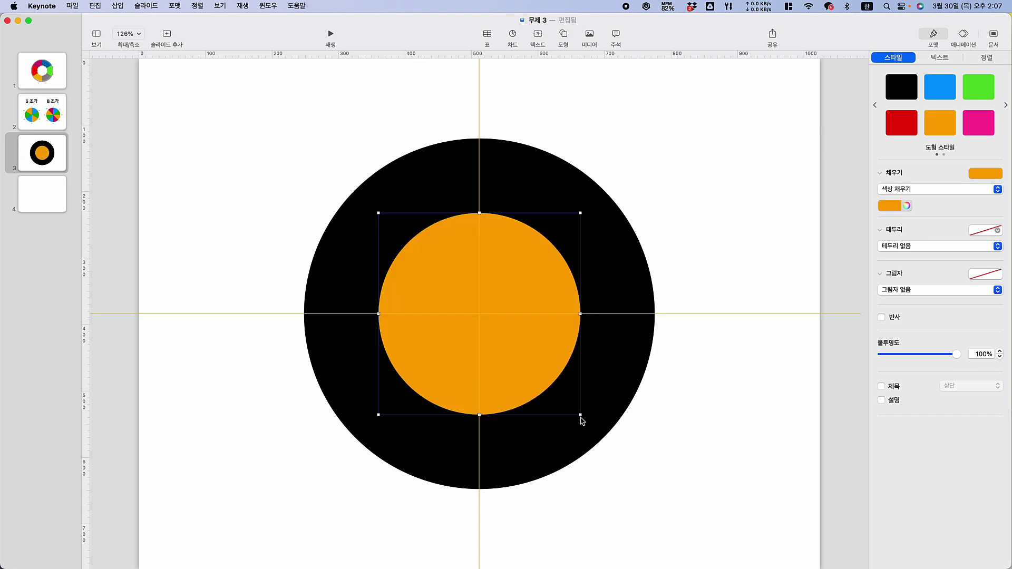
drag(580, 416, 574, 408)
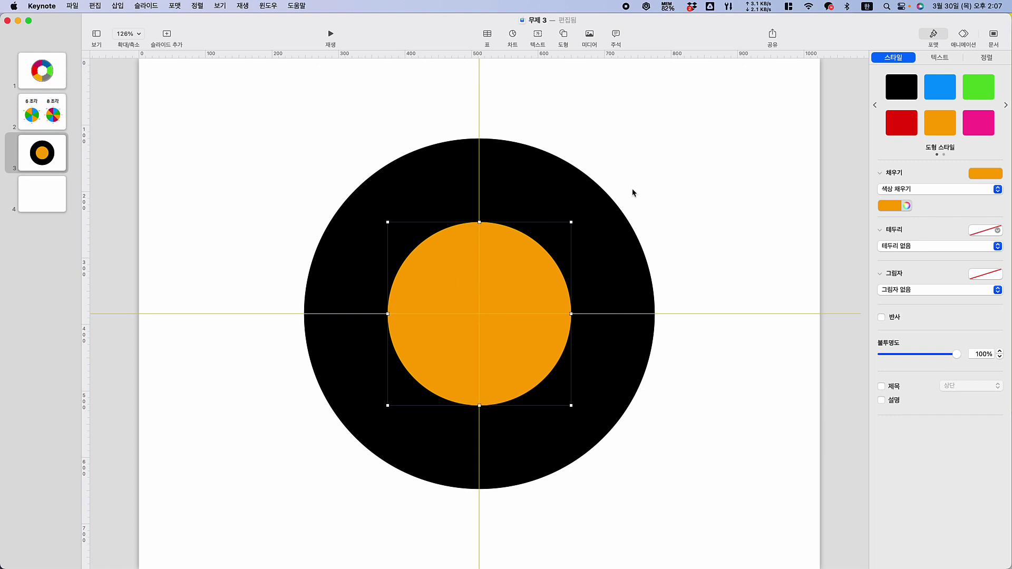
click(725, 169)
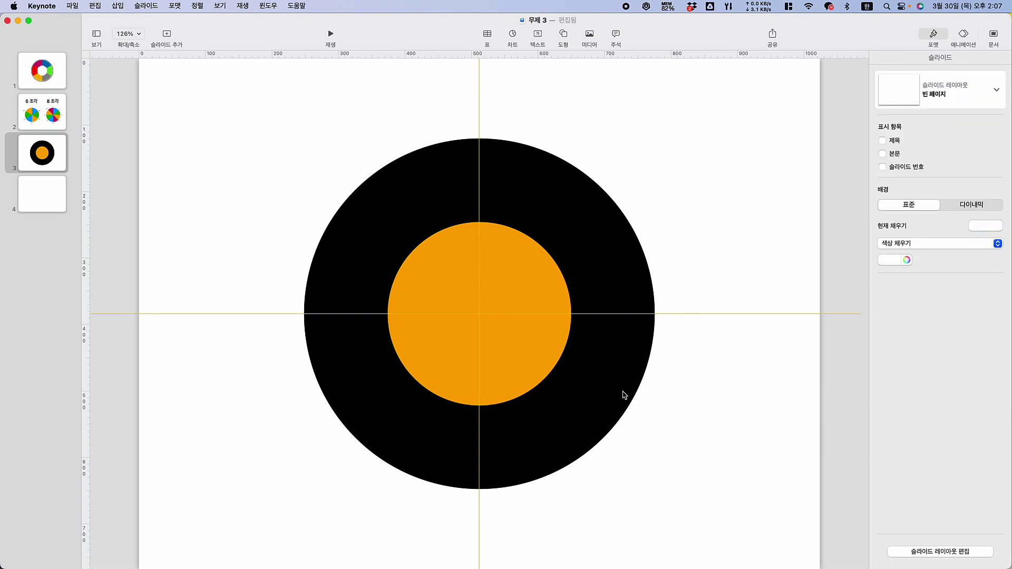
Subtract the orange inner circle from the black circle to form a ring.
click(596, 211)
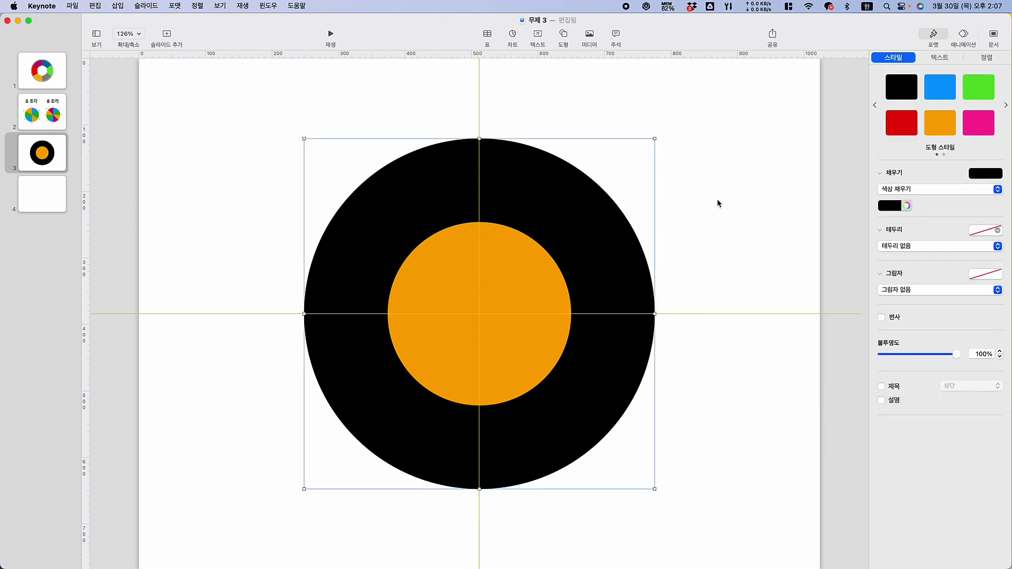
shift+click(500, 285)
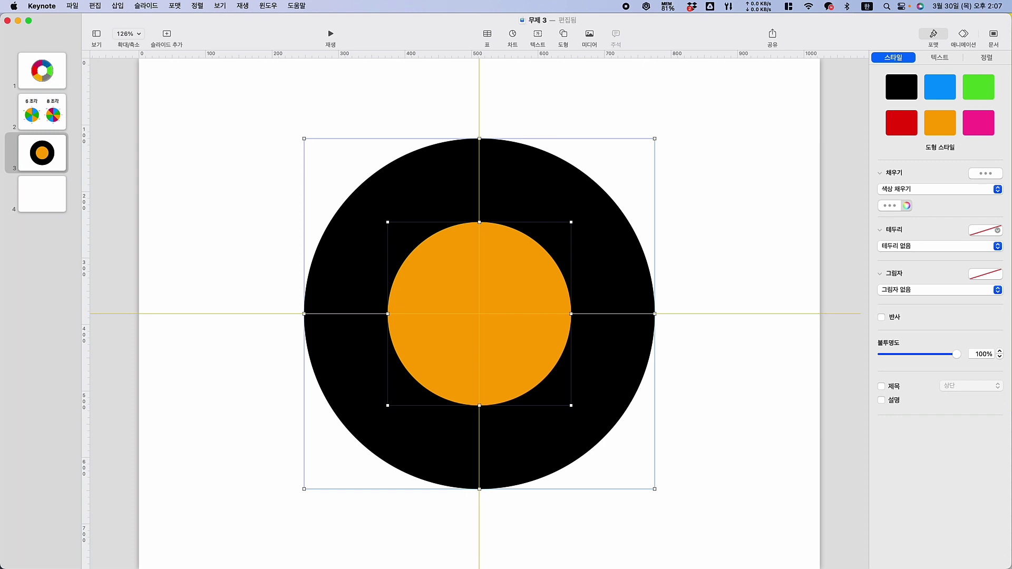
click(996, 58)
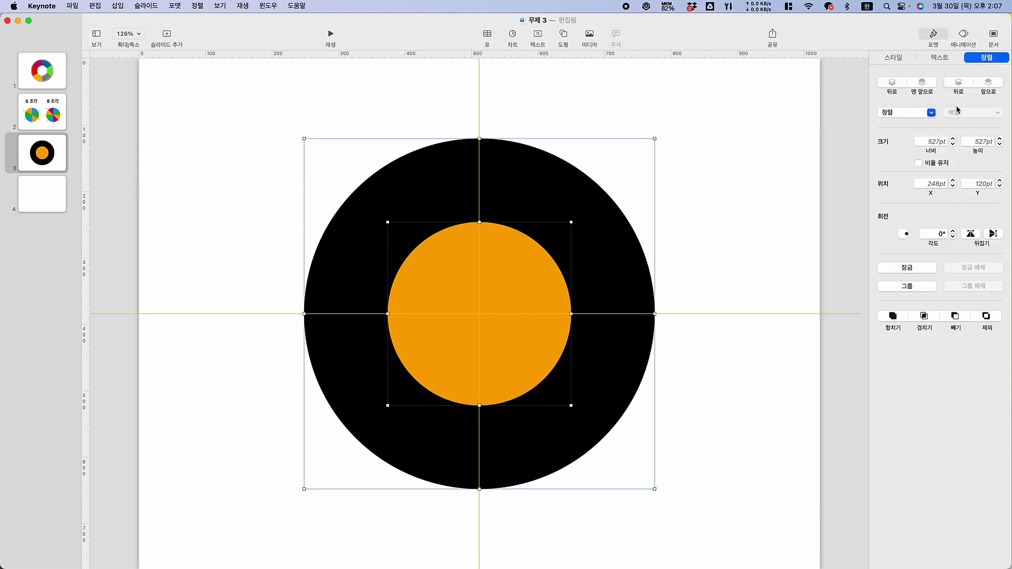
click(956, 317)
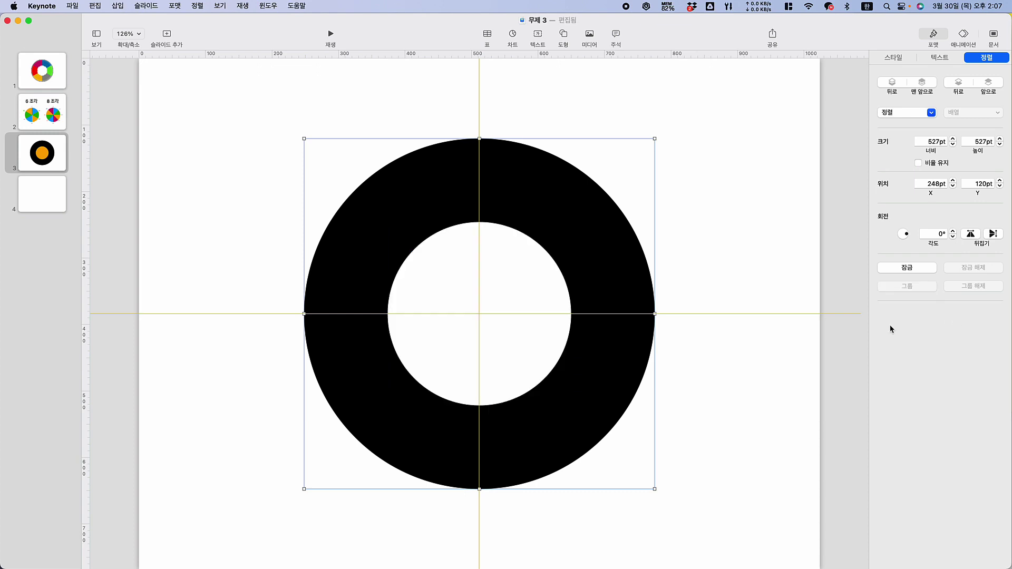
click(692, 194)
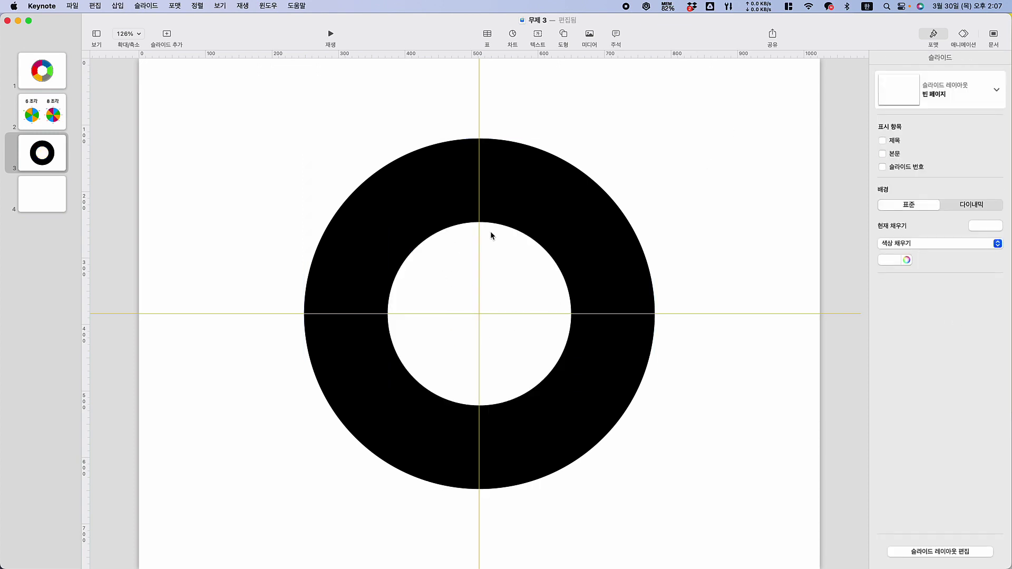
click(559, 215)
click(732, 186)
click(533, 203)
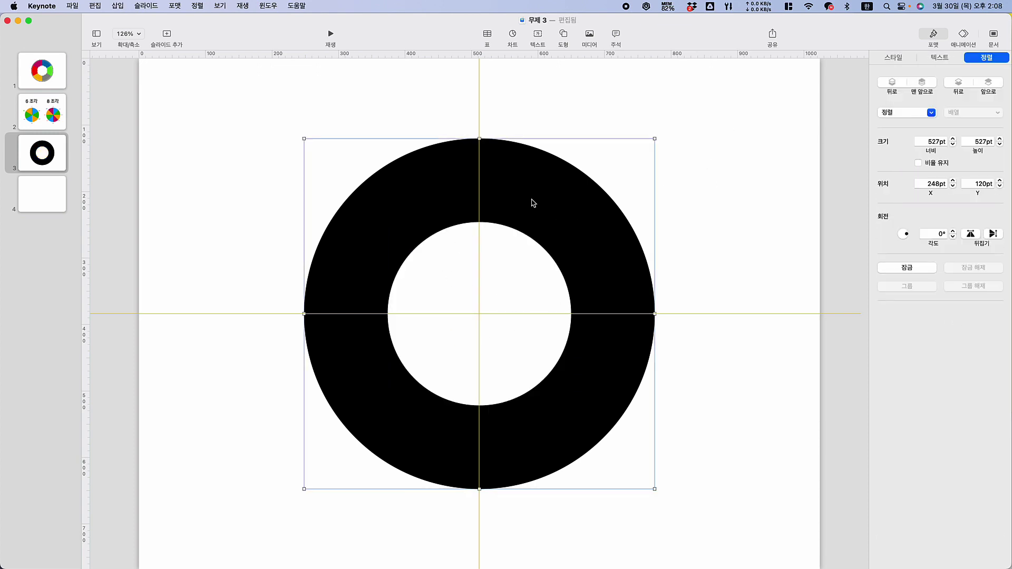
Duplicate slide 3 containing the black ring.
click(160, 176)
click(29, 153)
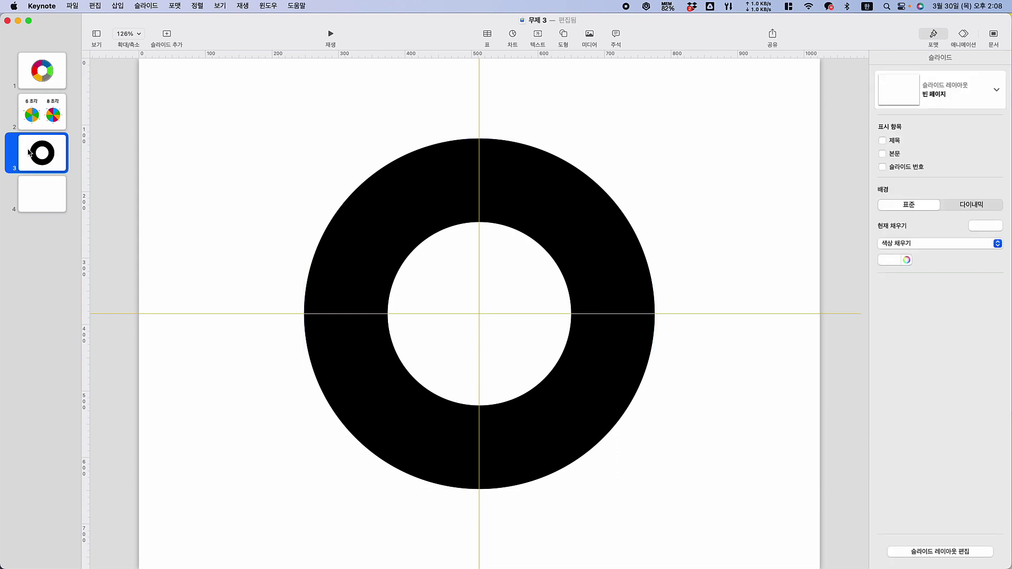
key(super+d)
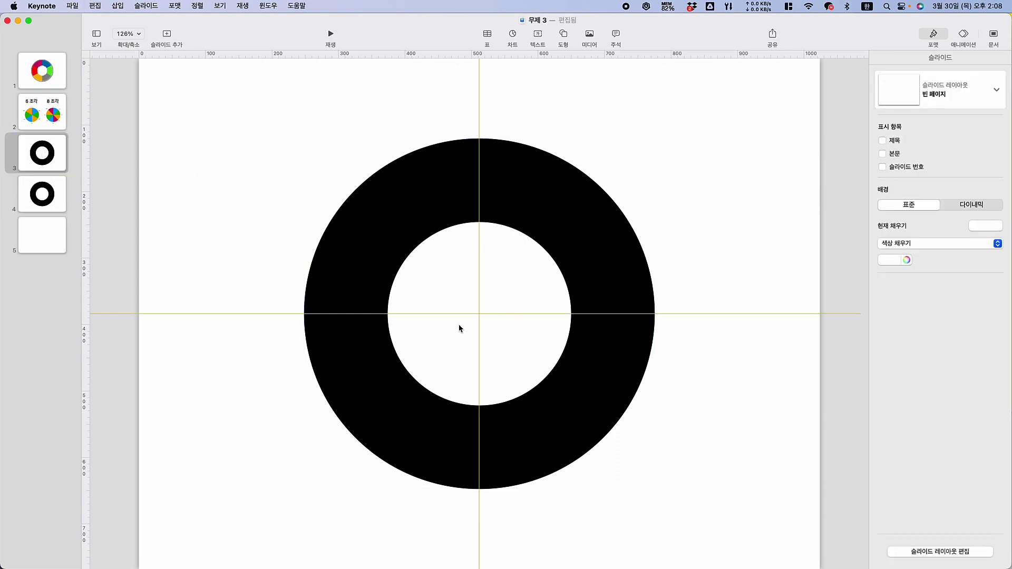
Insert a square on slide 3 and fill it with orange.
click(564, 36)
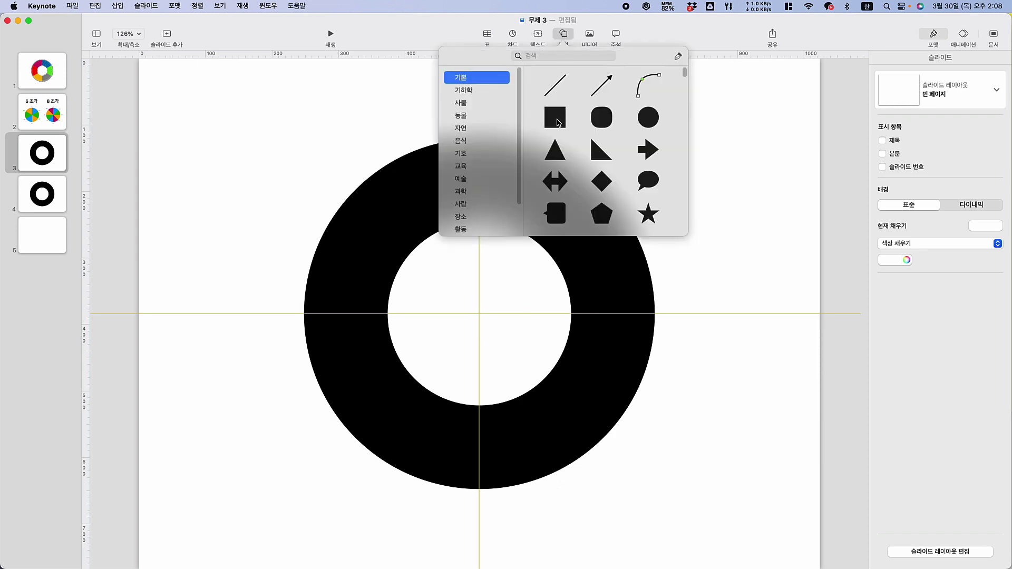
click(559, 123)
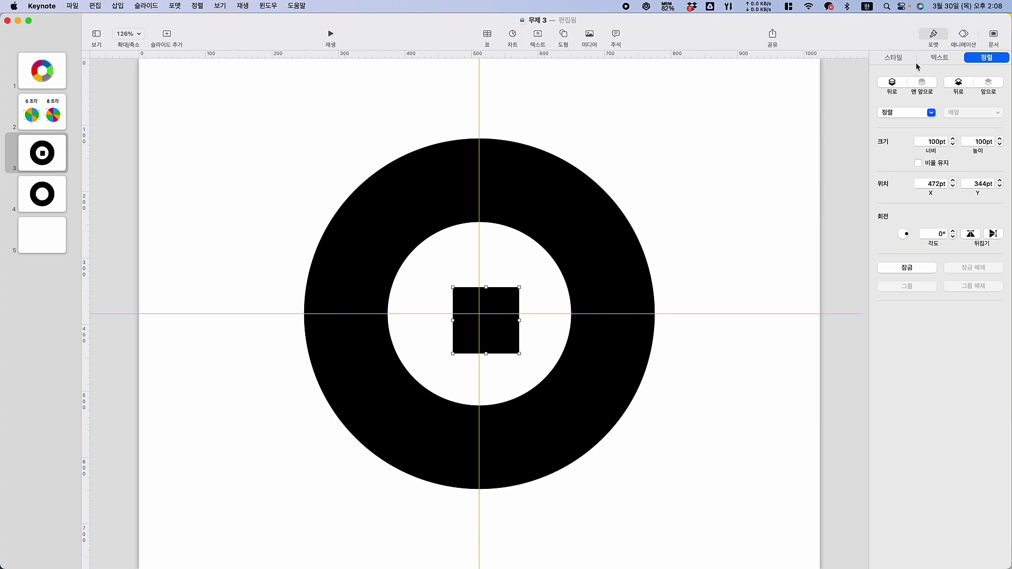
click(894, 58)
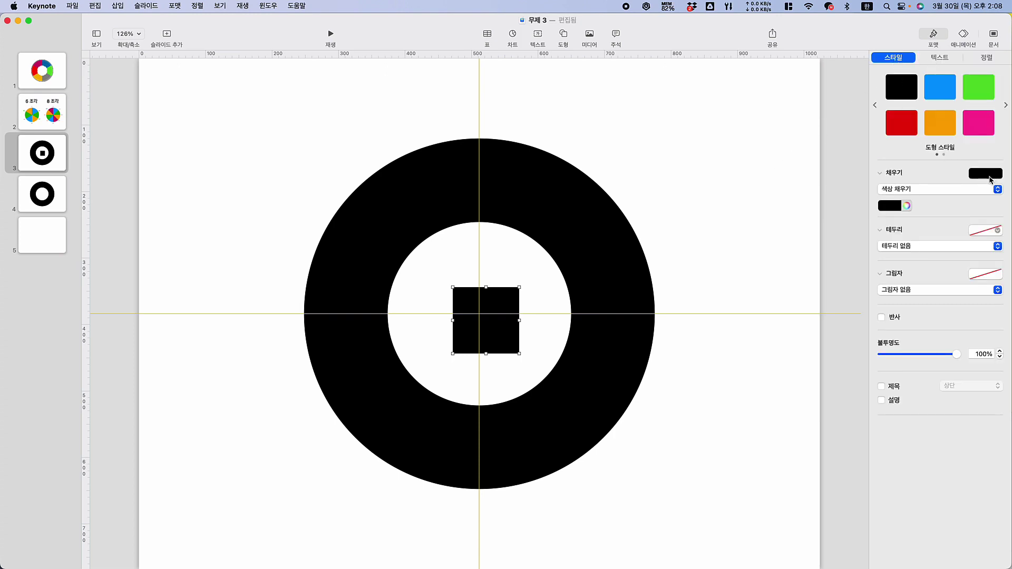
click(941, 125)
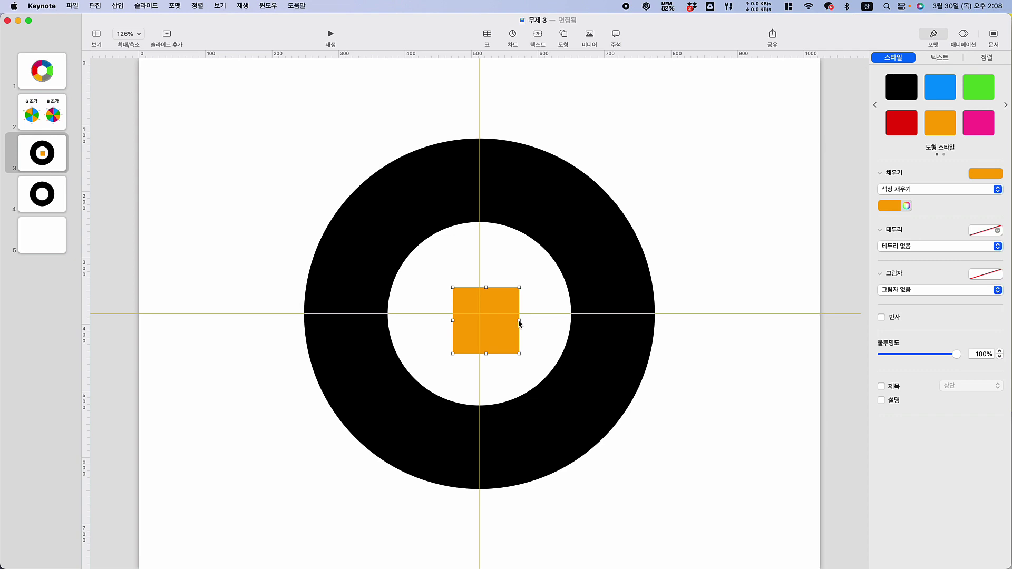
Reshape the orange square into a vertical bar about 10 pt wide and 549 pt high, spanning the ring and centered on the guides.
drag(519, 321, 535, 289)
drag(532, 289, 481, 153)
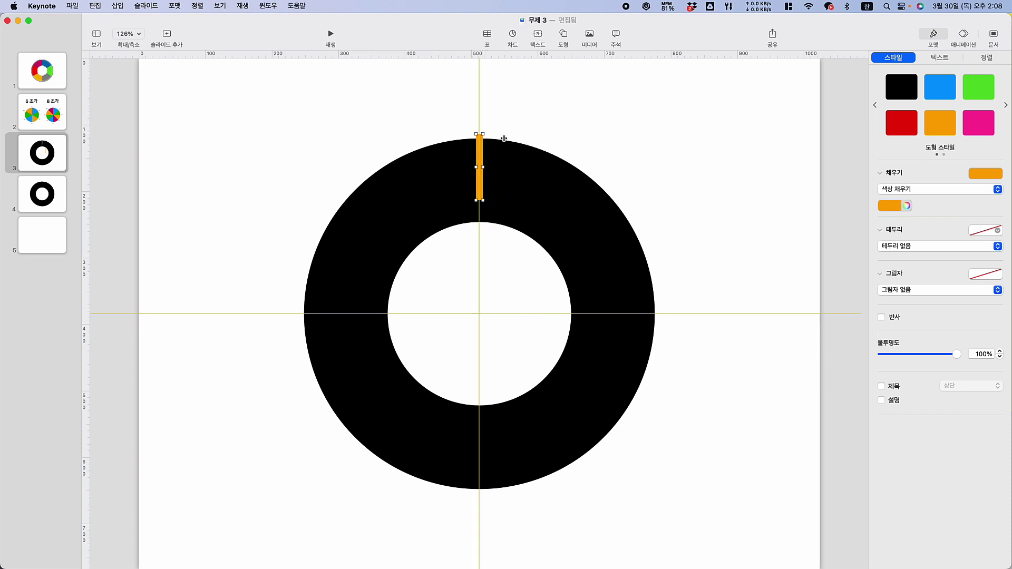
drag(483, 201, 484, 500)
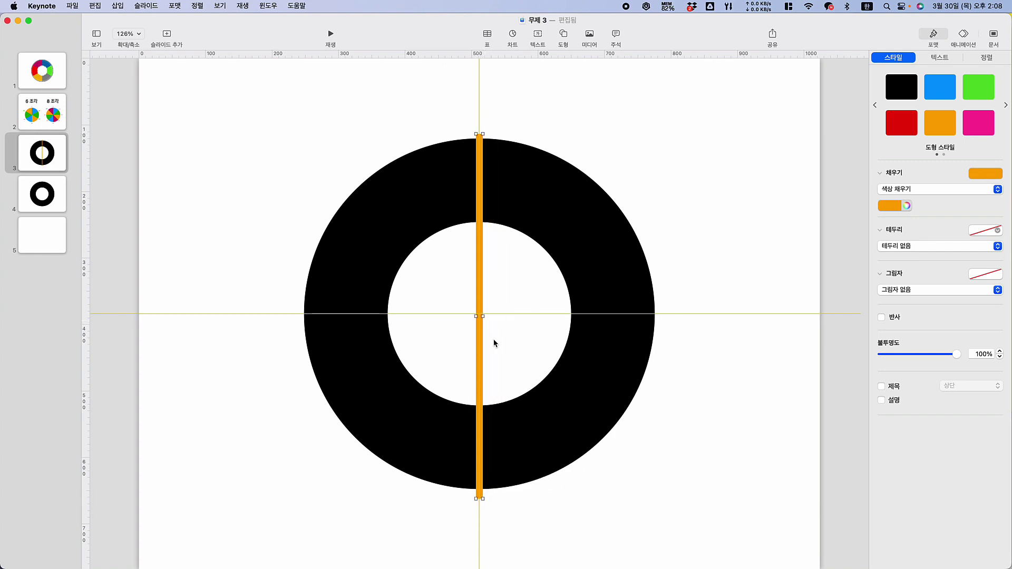
drag(483, 337, 482, 335)
Duplicate the orange bar and stack the copy exactly on the original by aligning both to their top and left edges.
key(super+d)
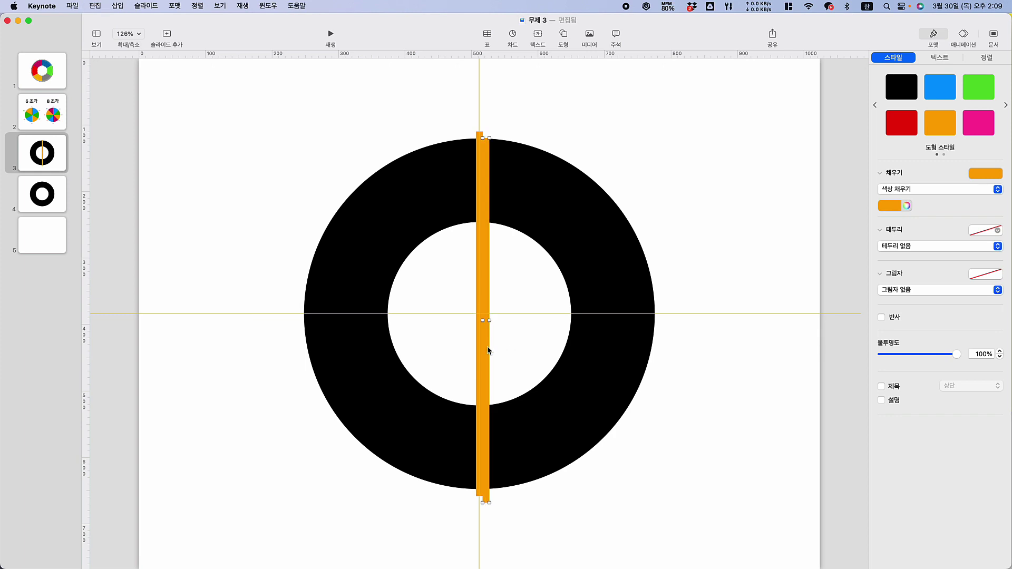
drag(488, 350, 699, 386)
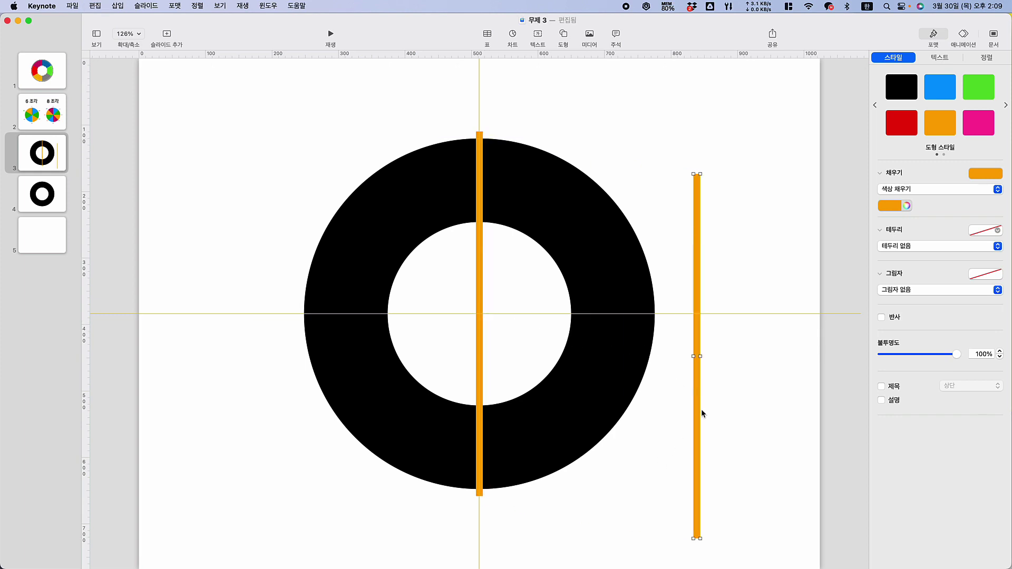
click(481, 358)
right_click(699, 200)
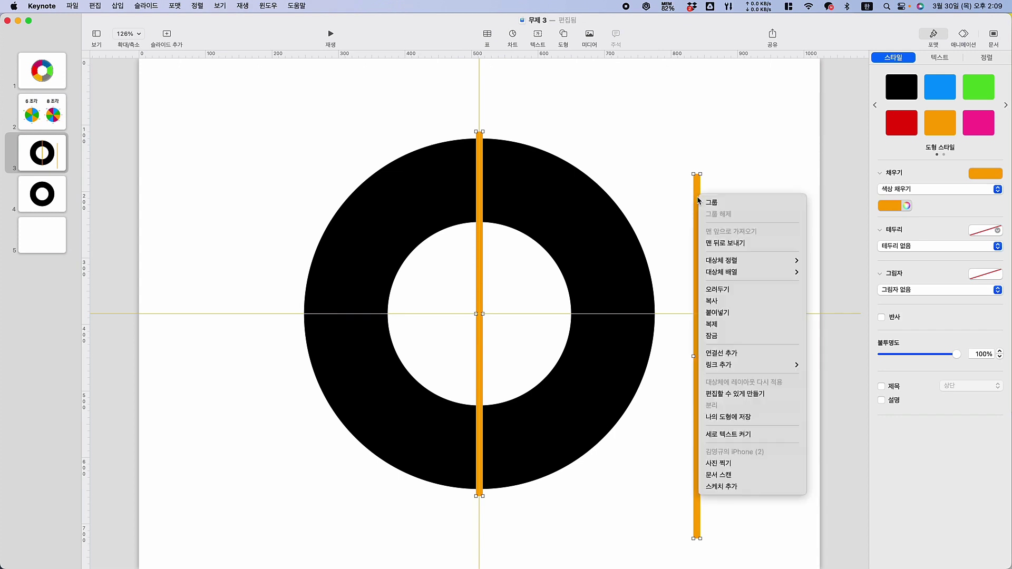
mouse_move(746, 264)
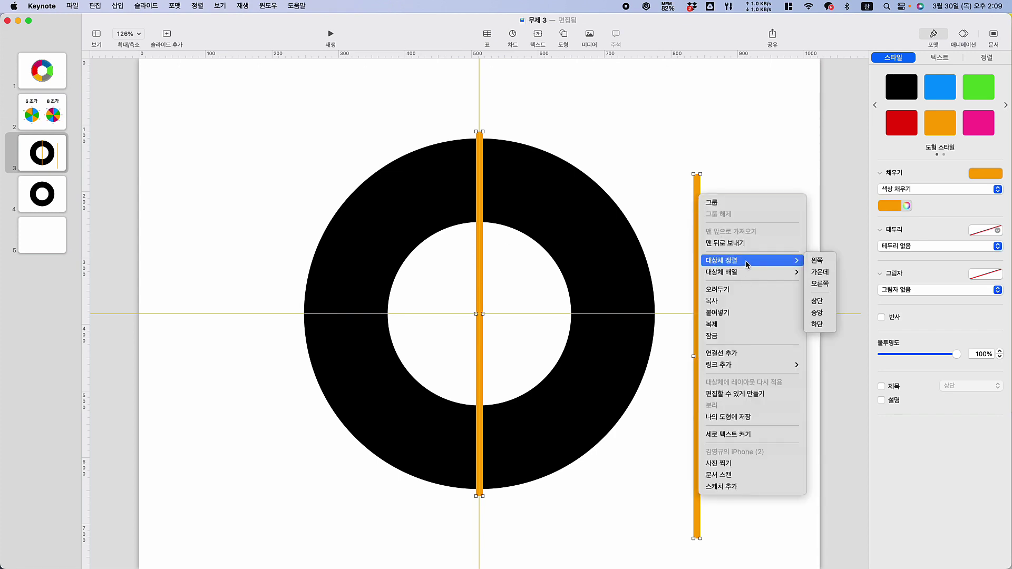
click(829, 301)
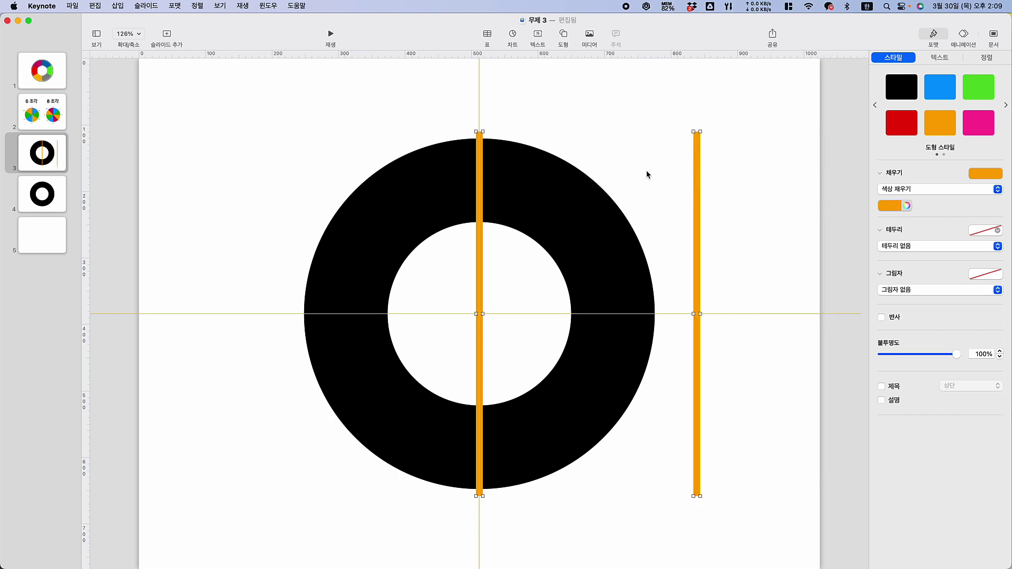
right_click(699, 188)
mouse_move(755, 254)
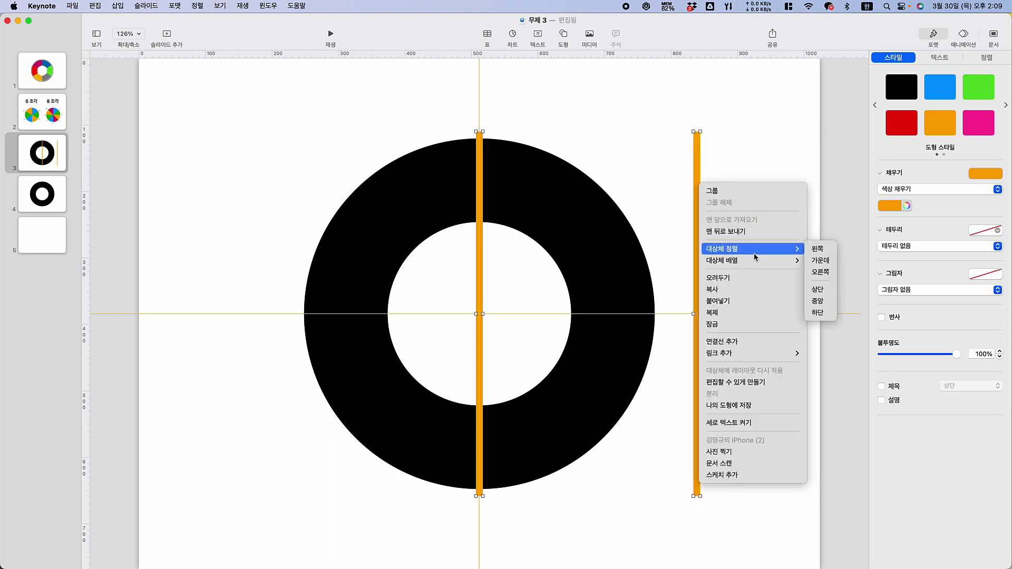
click(816, 250)
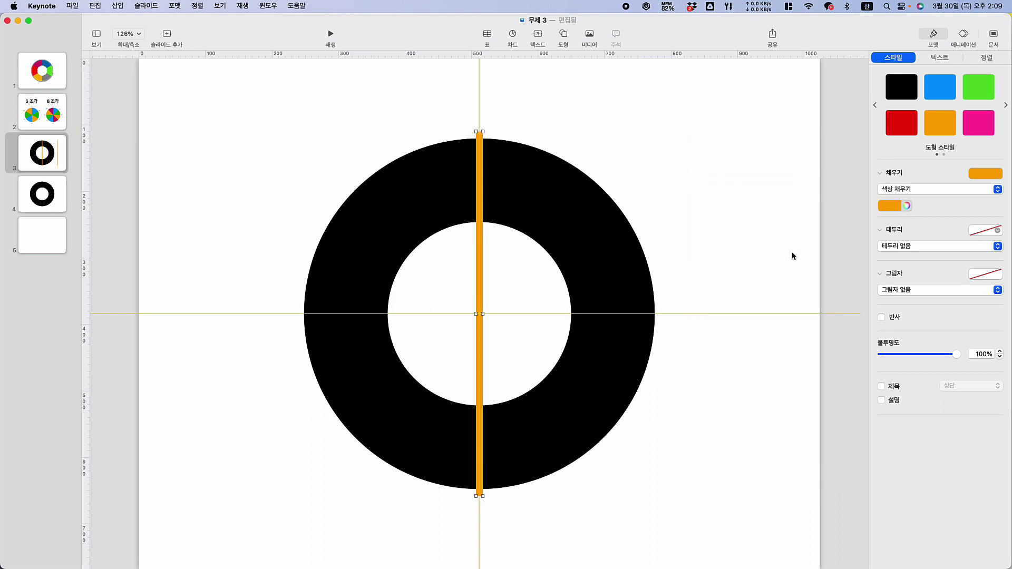
click(696, 237)
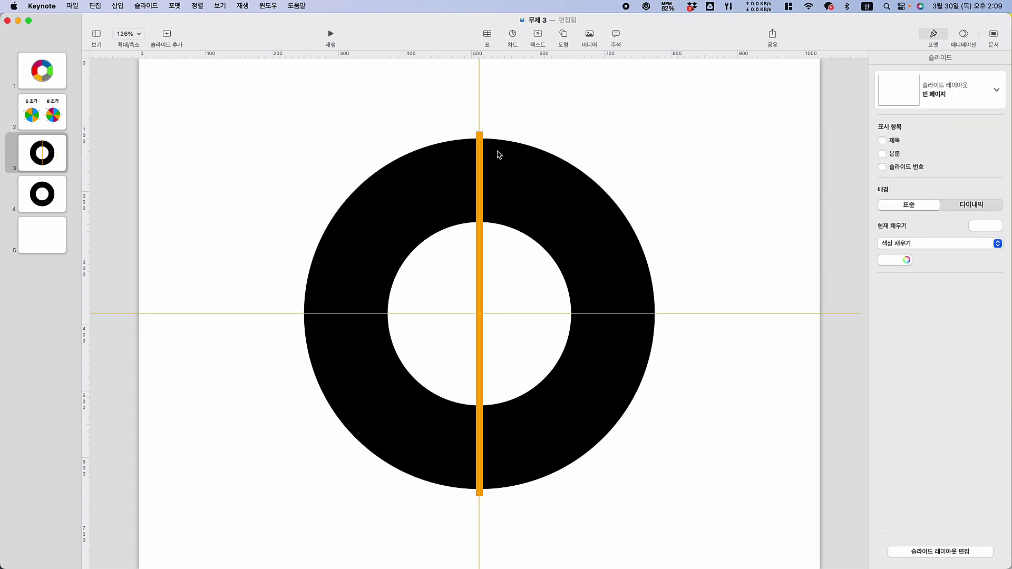
Make a third copy of the orange bar and overlay it on the other two using left and top alignment.
click(481, 160)
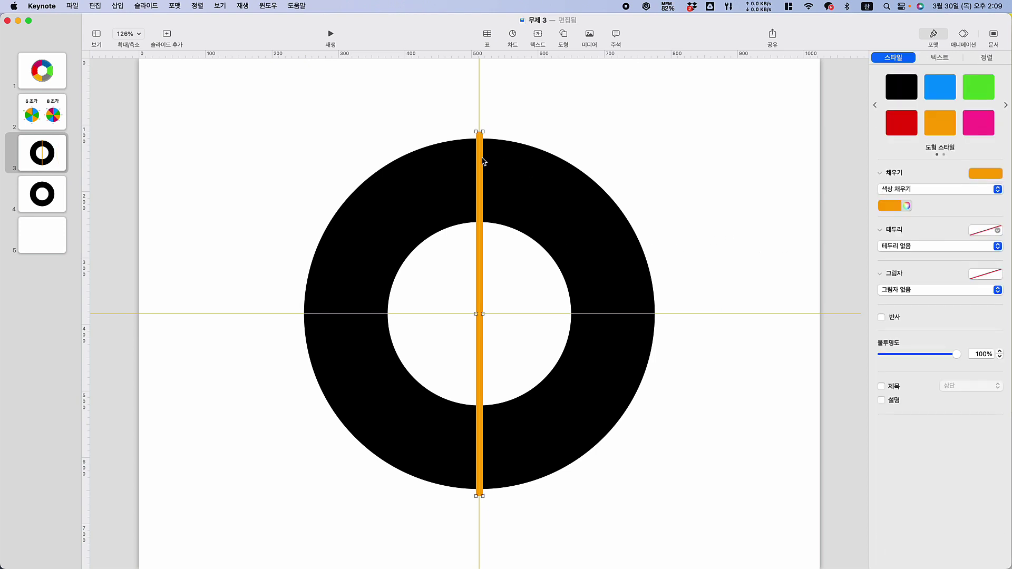
key(super+d)
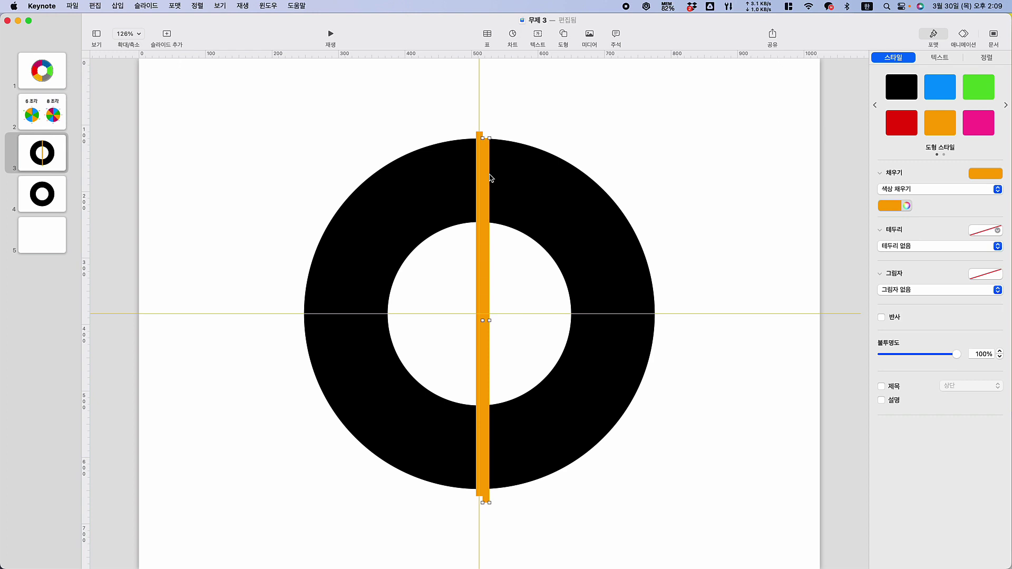
drag(489, 179, 679, 173)
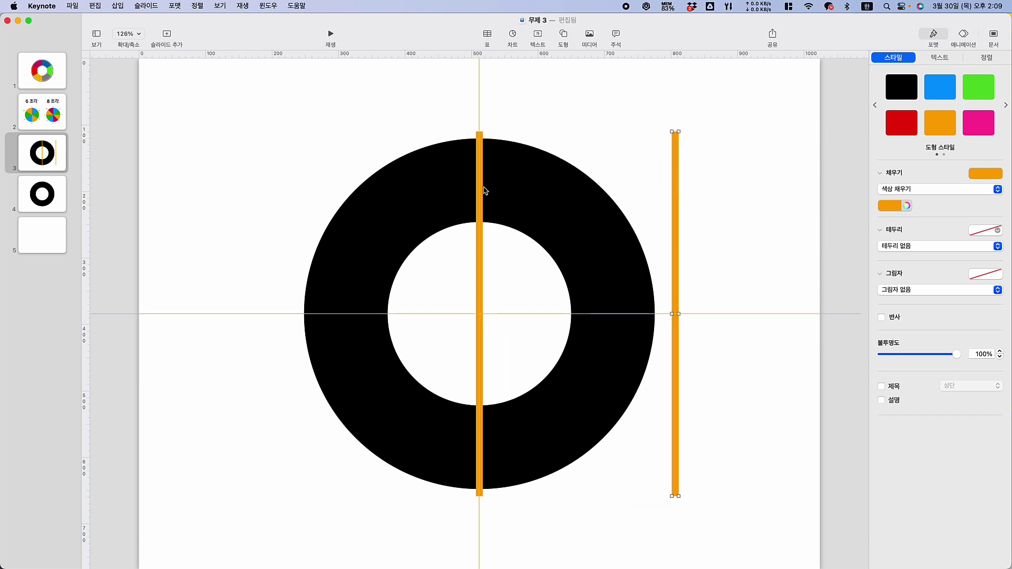
shift+click(678, 195)
right_click(678, 193)
mouse_move(731, 263)
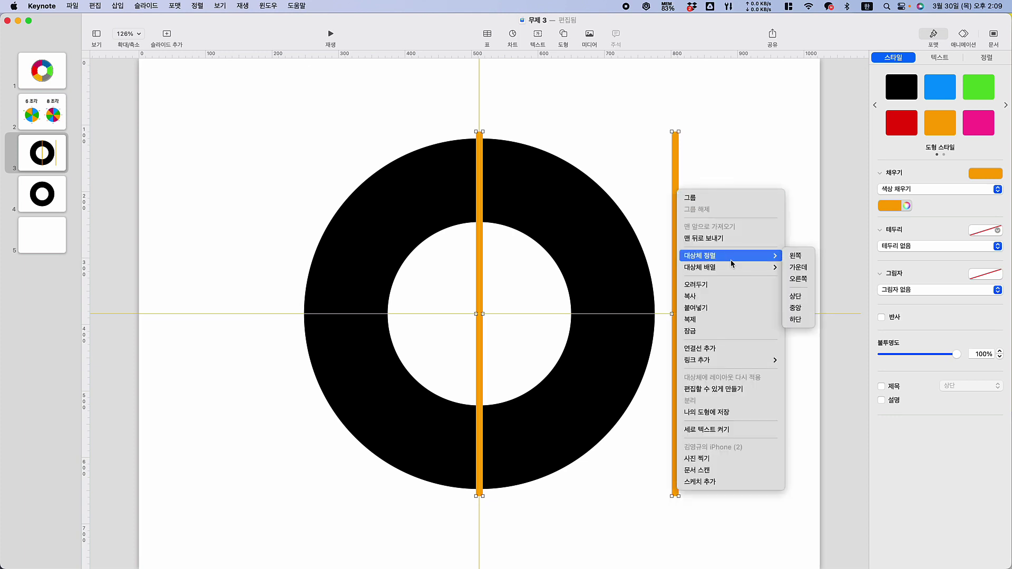
click(803, 257)
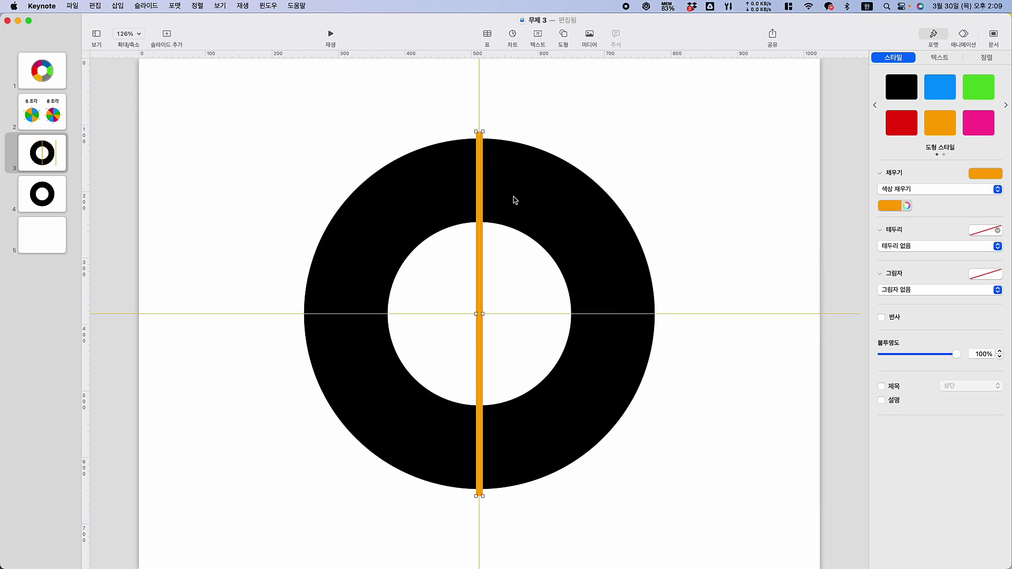
right_click(485, 197)
mouse_move(554, 257)
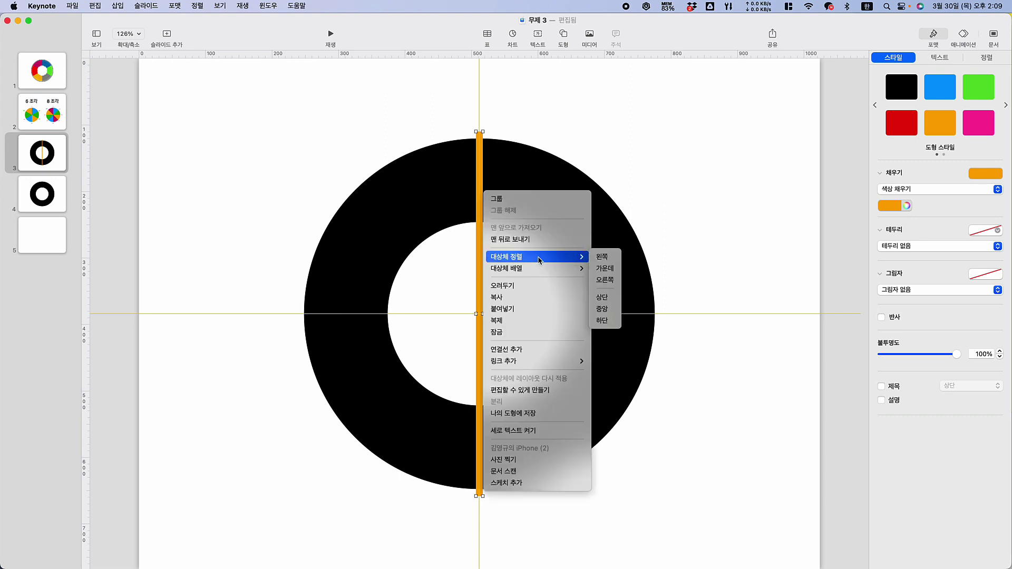
click(619, 298)
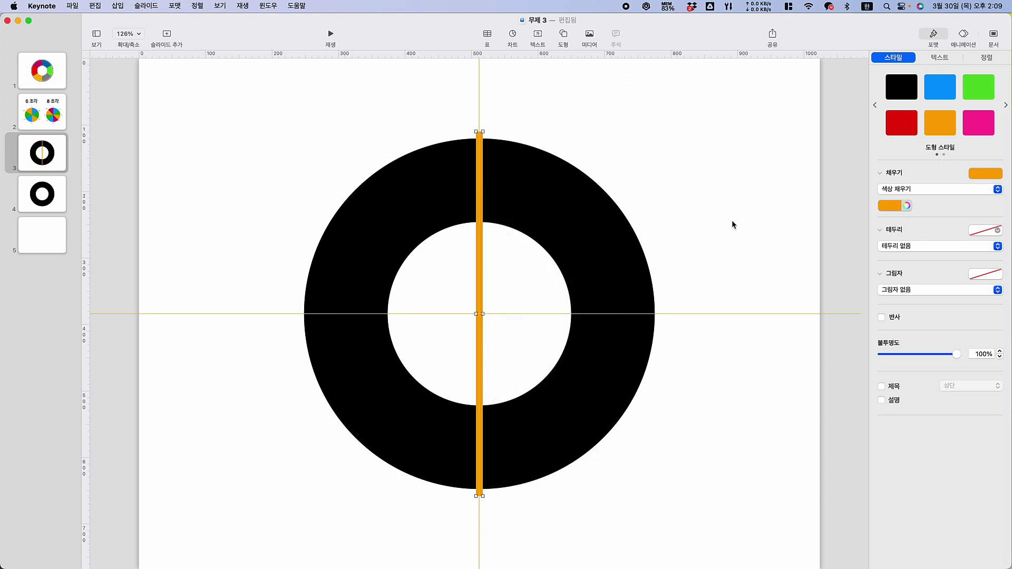
click(732, 220)
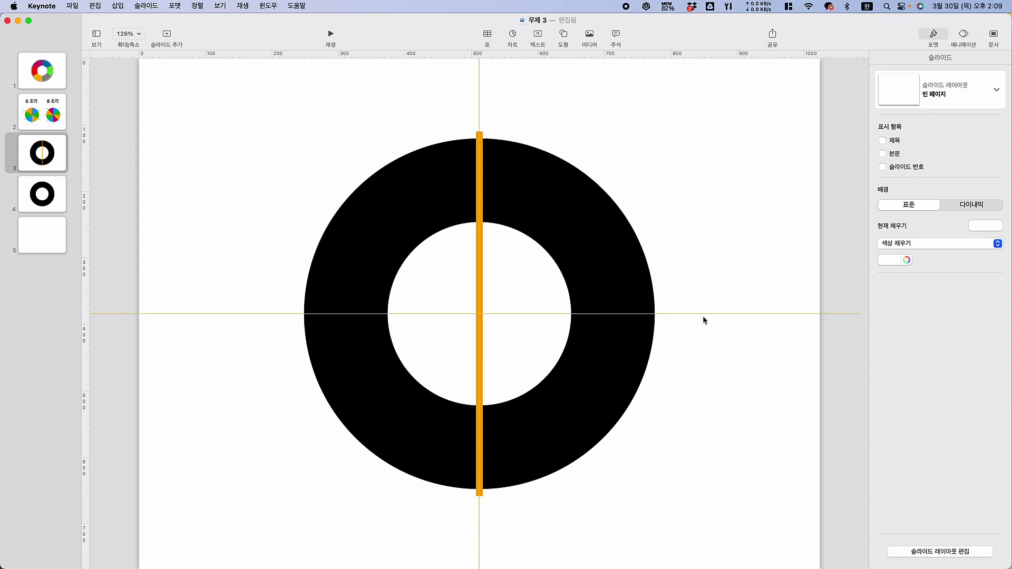
Rotate the frontmost orange bar to 60° around the ring's center.
click(479, 174)
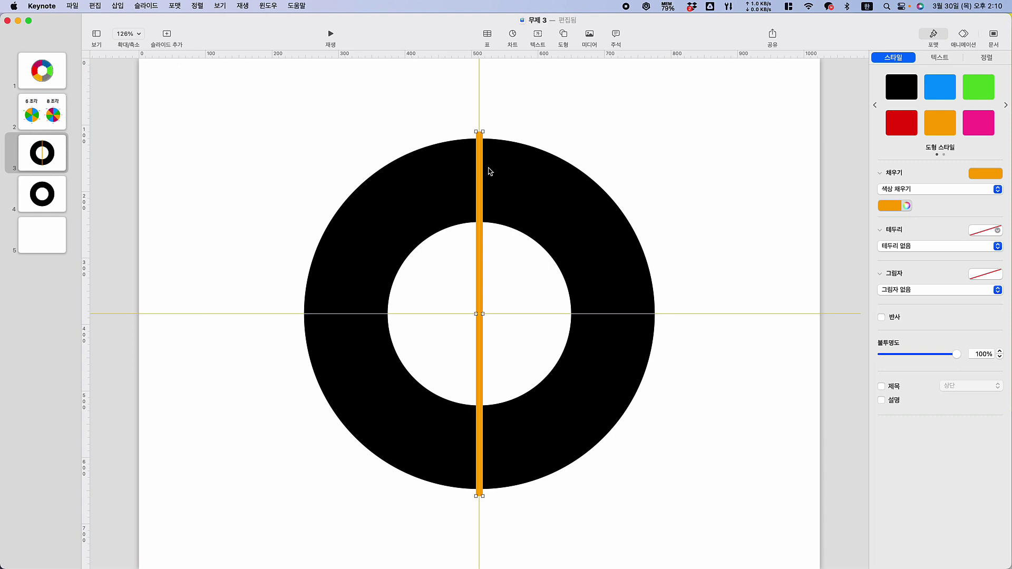
click(996, 59)
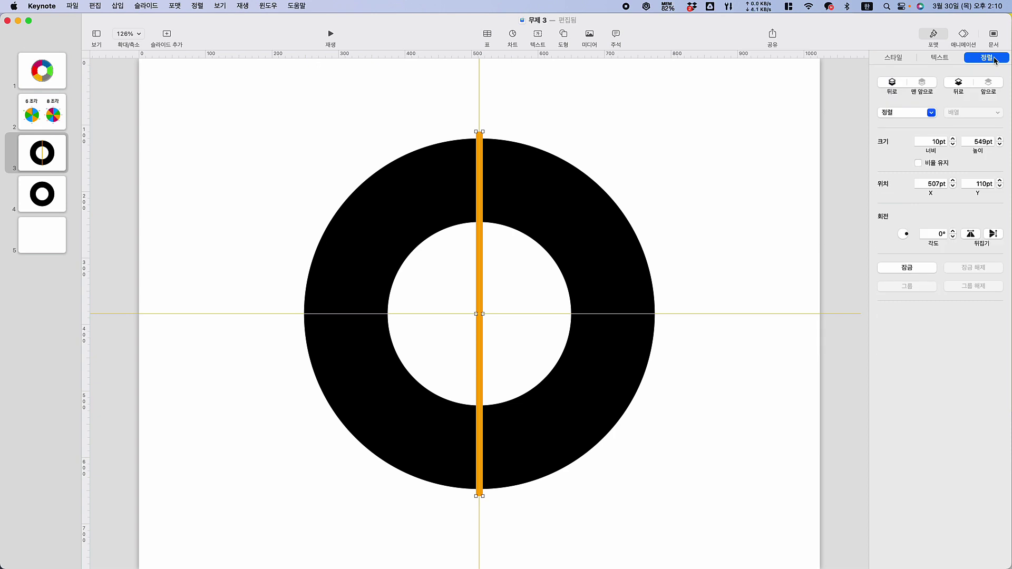
click(936, 235)
text(60)
key(Return)
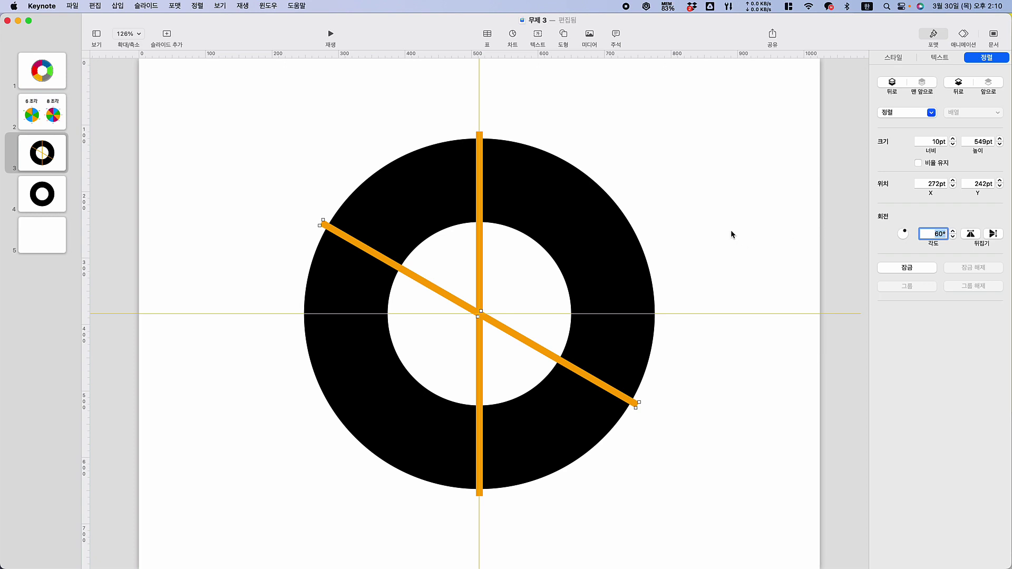
click(731, 232)
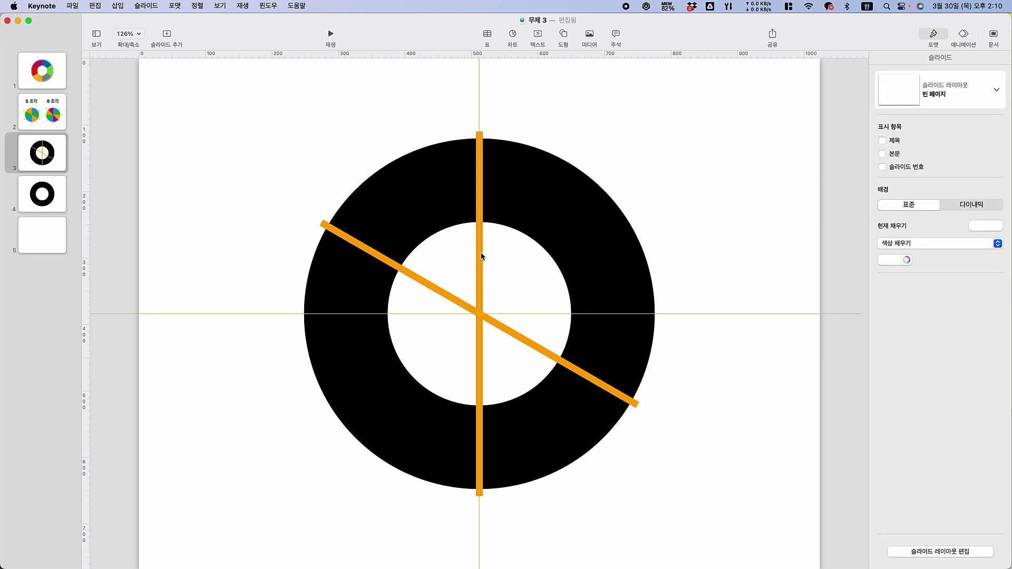
Rotate one of the remaining vertical orange bars to 120° around the ring's center.
click(481, 252)
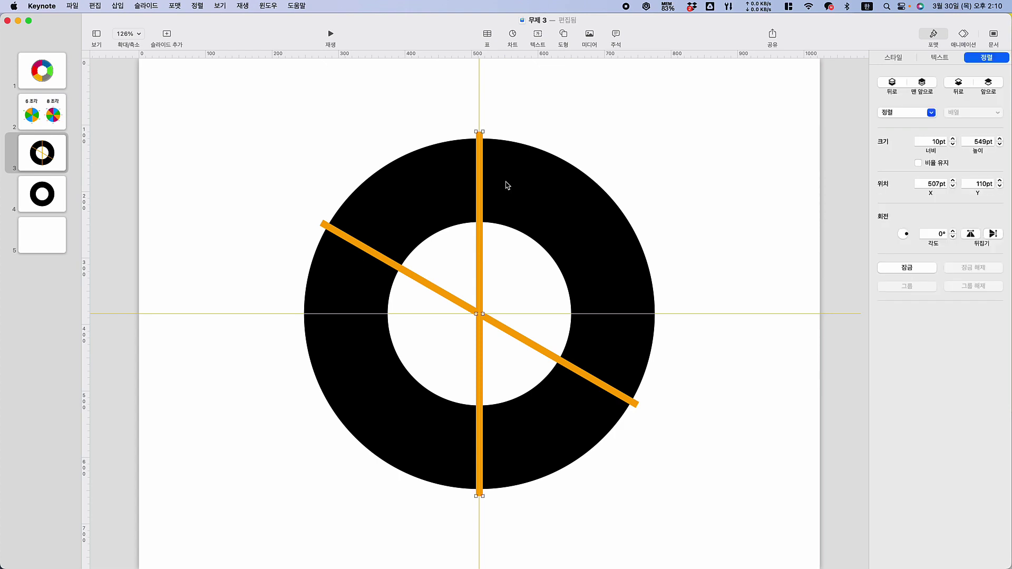
click(936, 233)
key(Return)
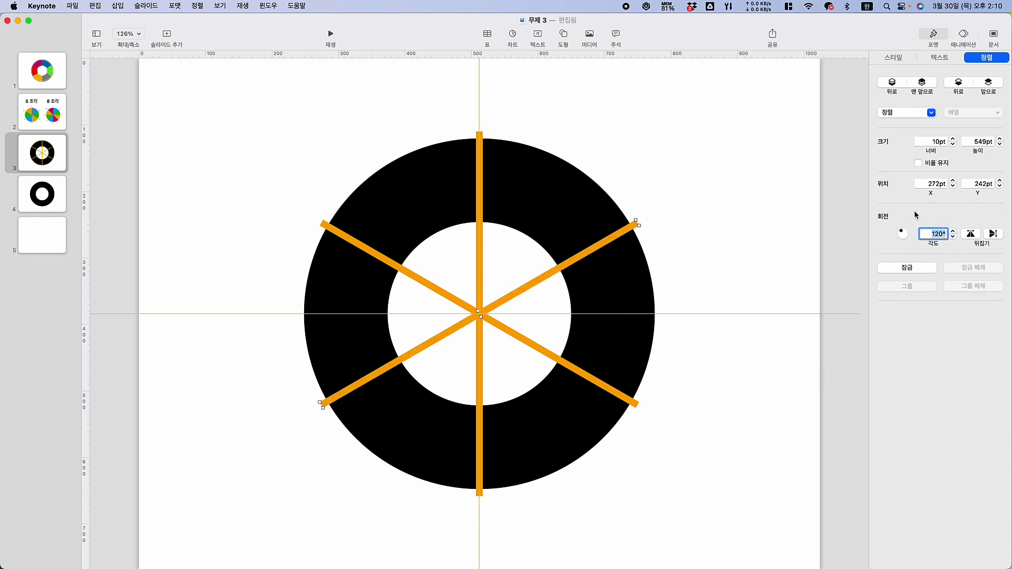
click(725, 485)
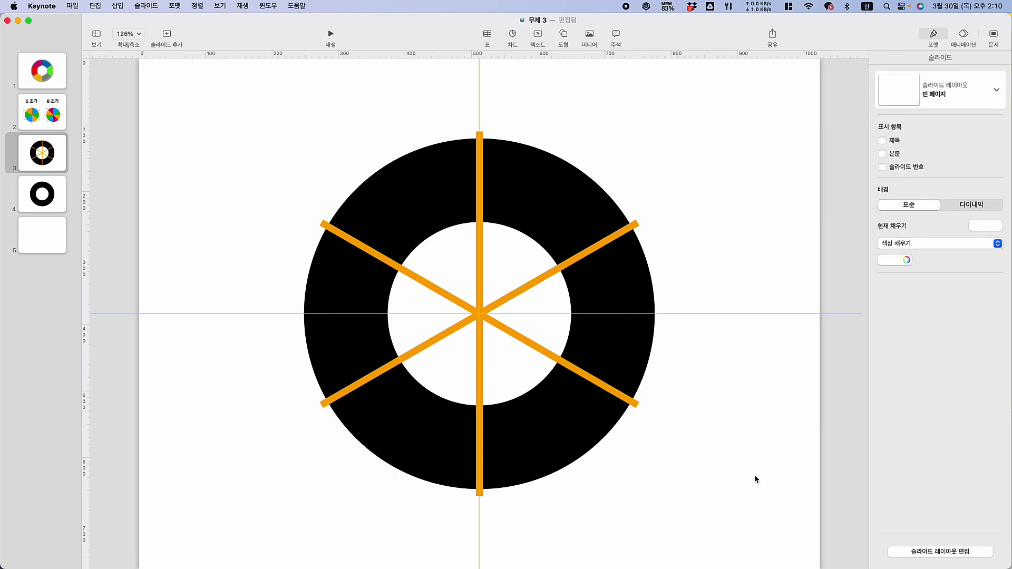
Select the black ring together with all three orange bars and subtract the bars from the ring.
drag(206, 87, 774, 567)
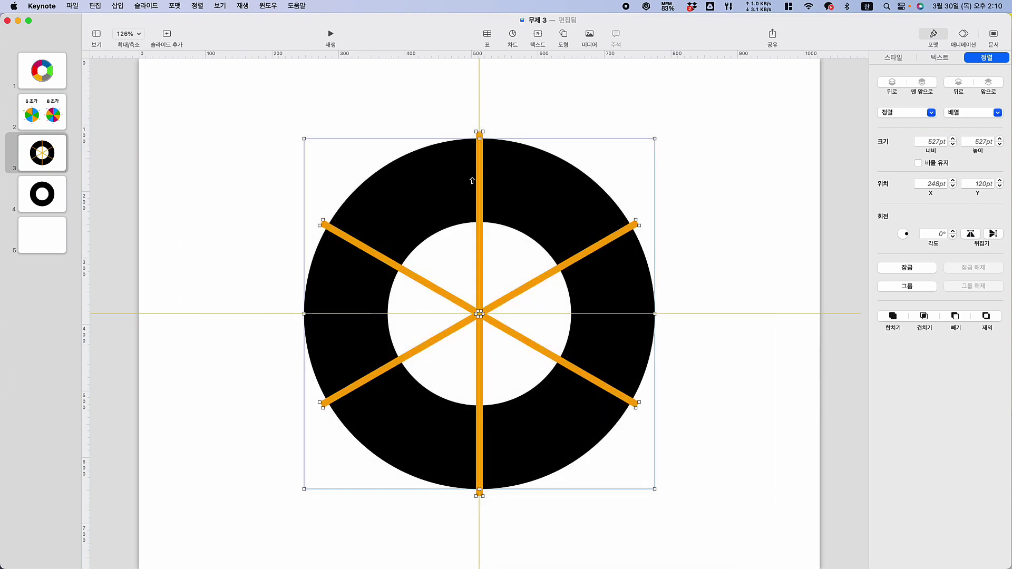
click(254, 216)
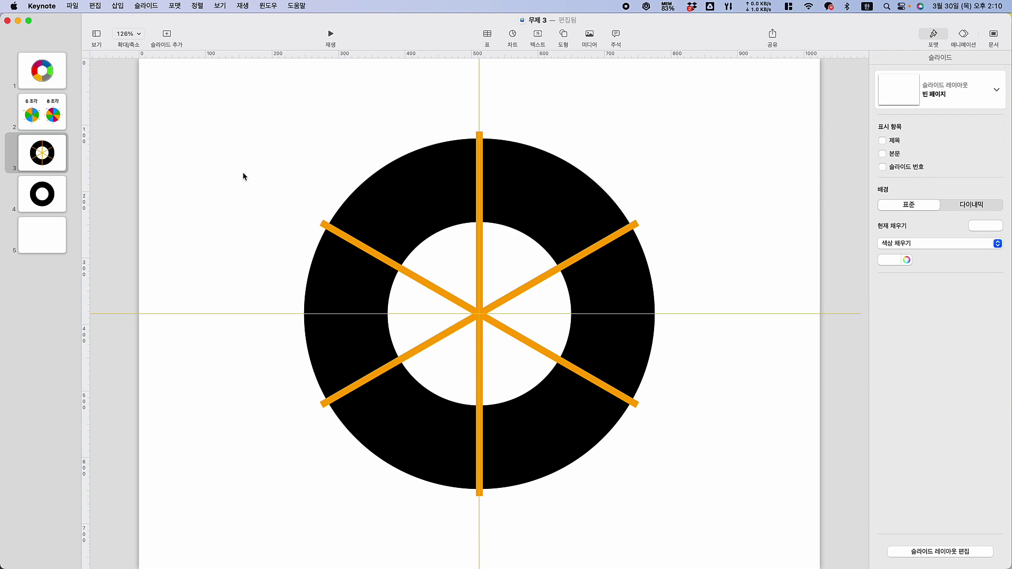
key(super+a)
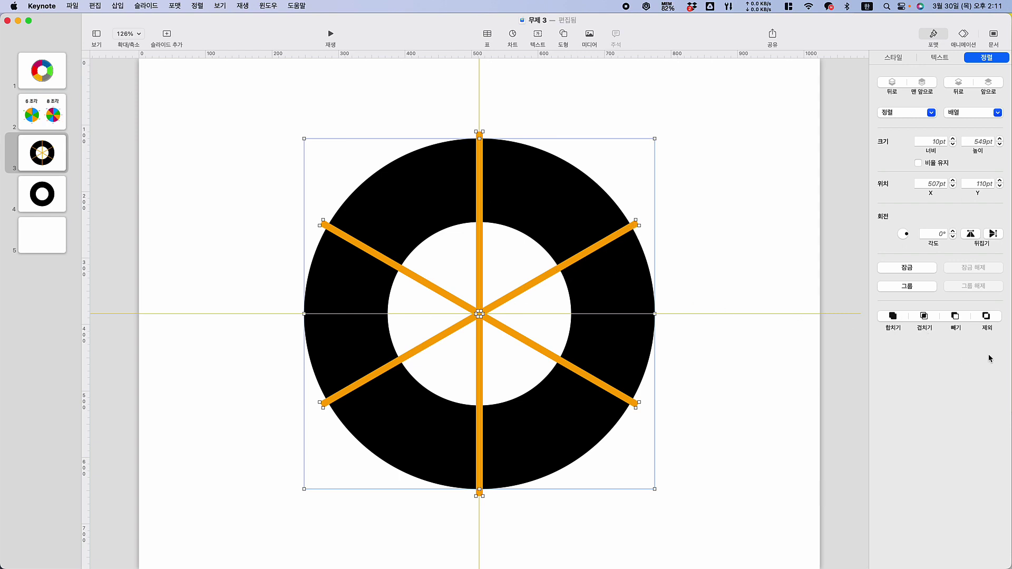
click(956, 318)
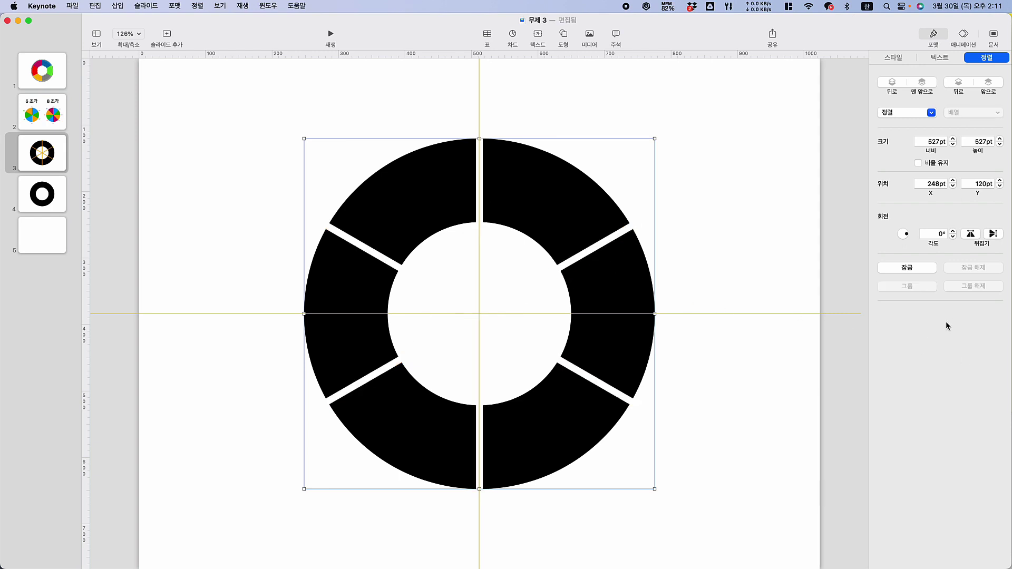
Move the cut ring off the guide center as one shape and undo the move.
click(739, 404)
click(516, 212)
drag(420, 210, 387, 230)
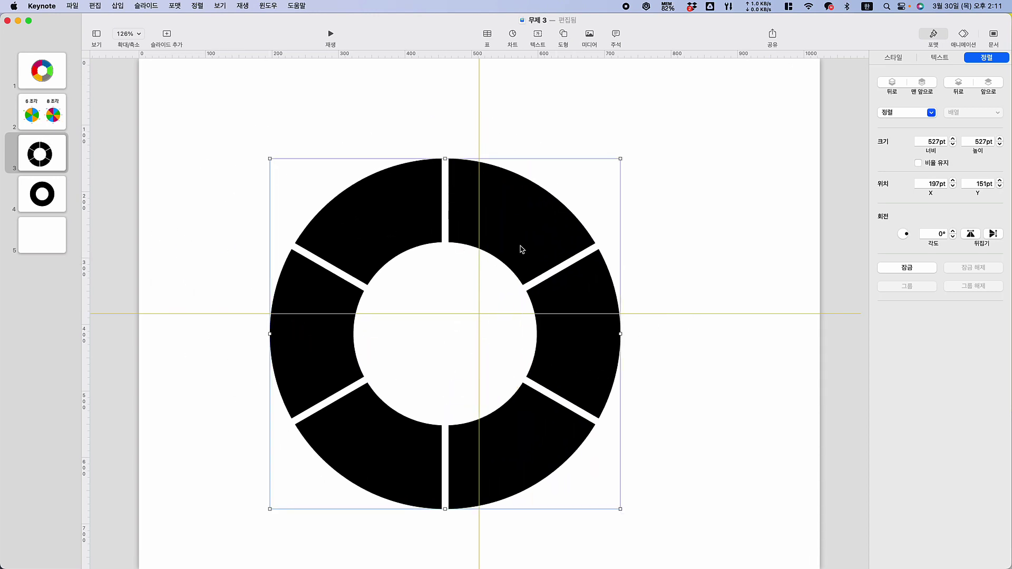
key(super+z)
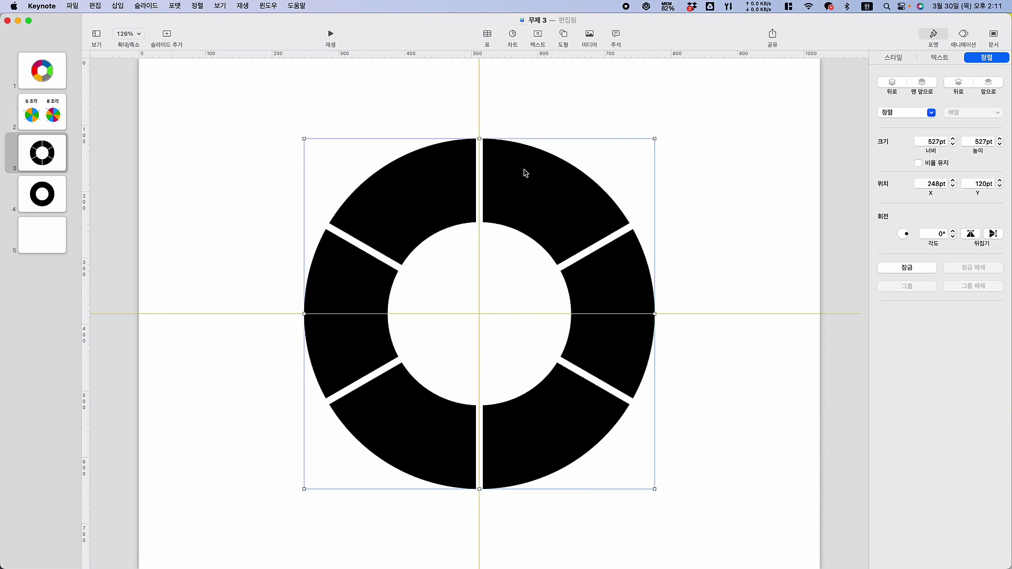
Break the cut ring apart into separate segment shapes and clear the selection.
right_click(502, 153)
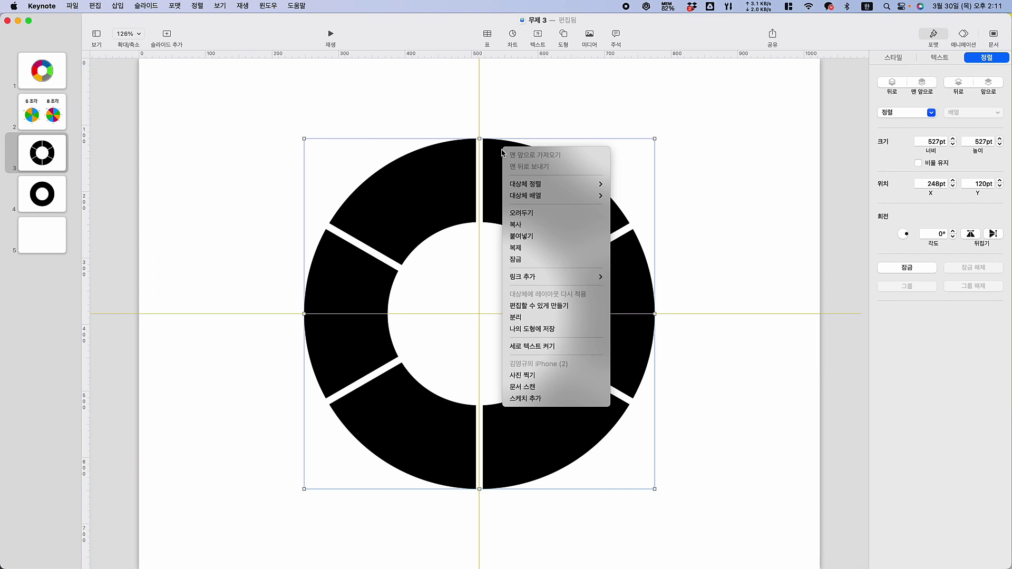
click(528, 317)
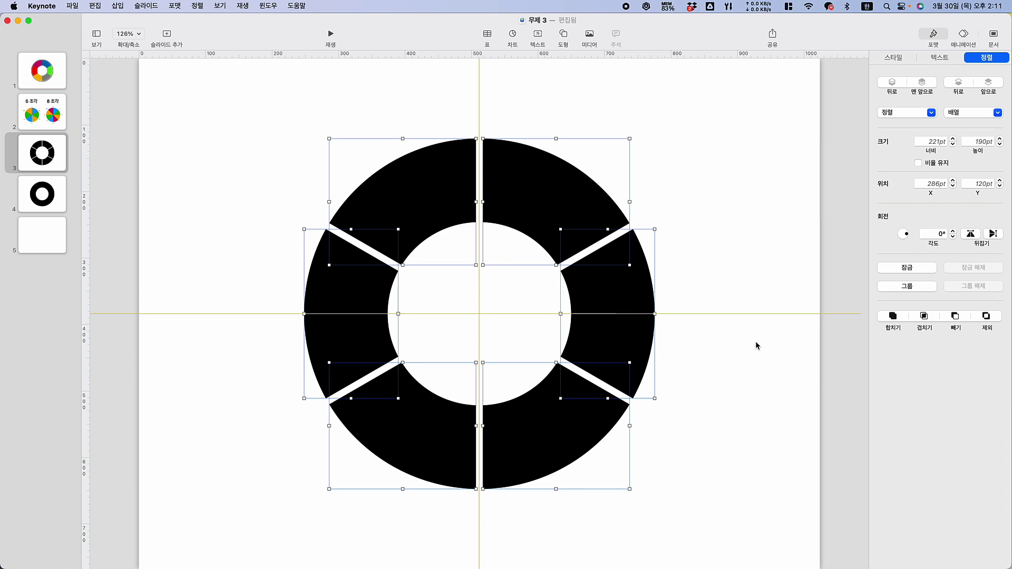
click(755, 341)
Move the upper-right segment away from the ring and undo the move.
drag(545, 198, 648, 141)
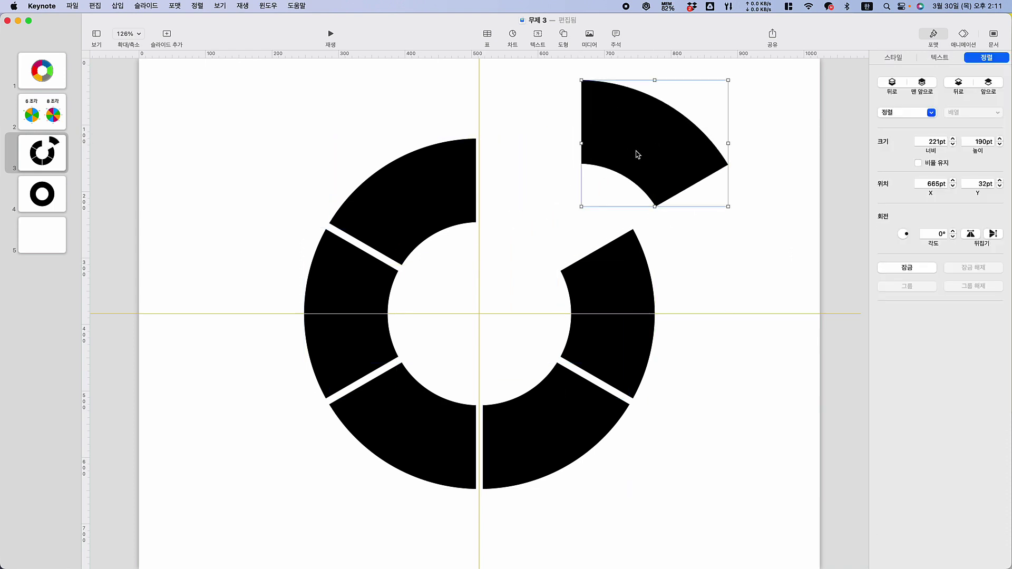
key(super+z)
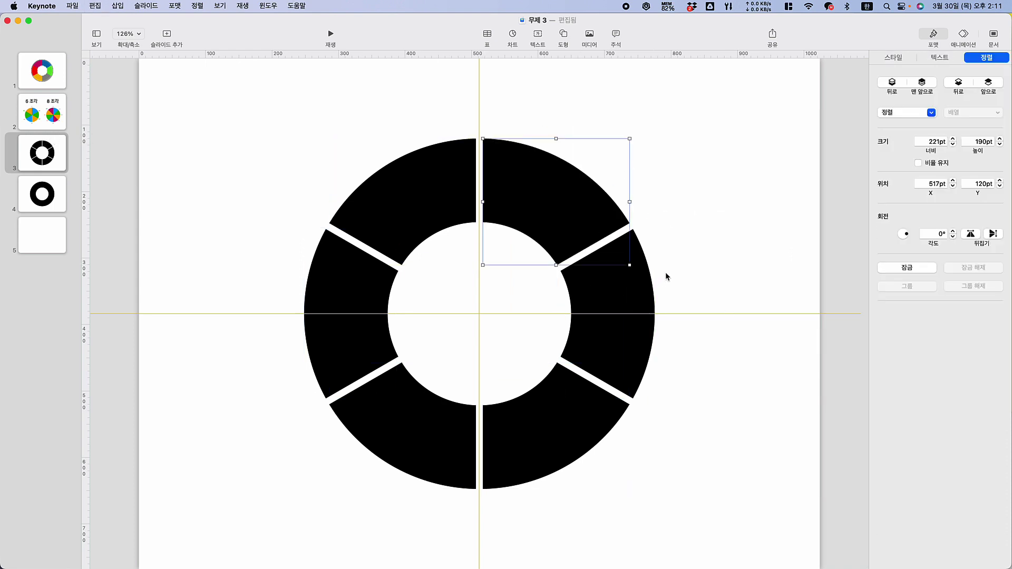
click(716, 255)
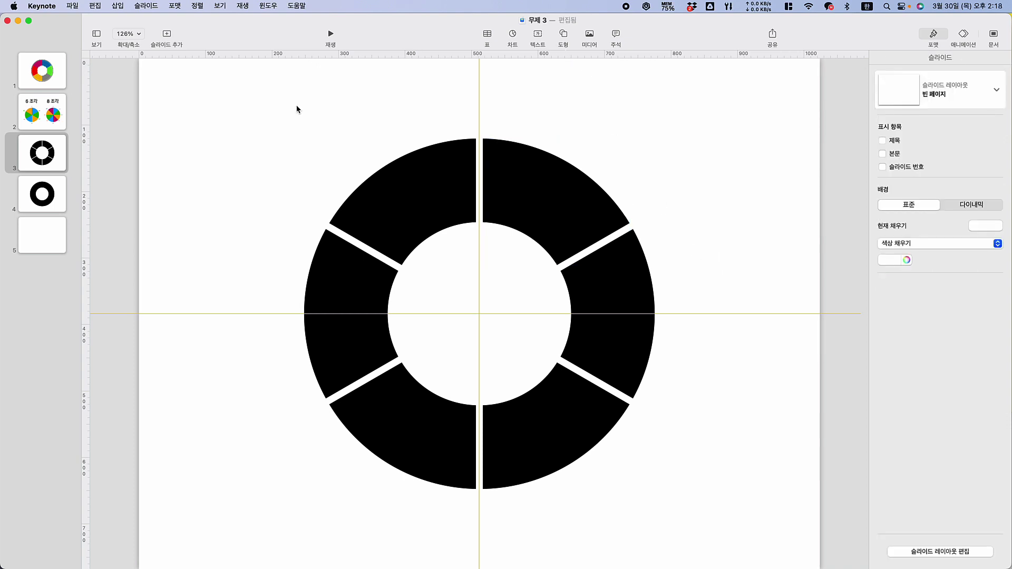
Apply the red shape style to the ring's upper-right segment and the orange style to the right segment.
click(544, 203)
click(894, 58)
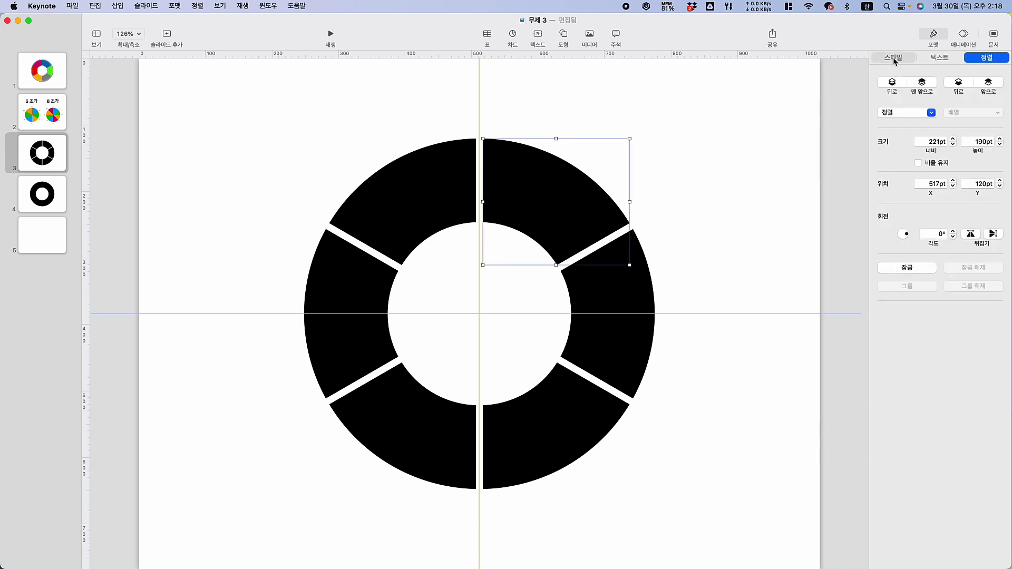
click(904, 123)
click(643, 297)
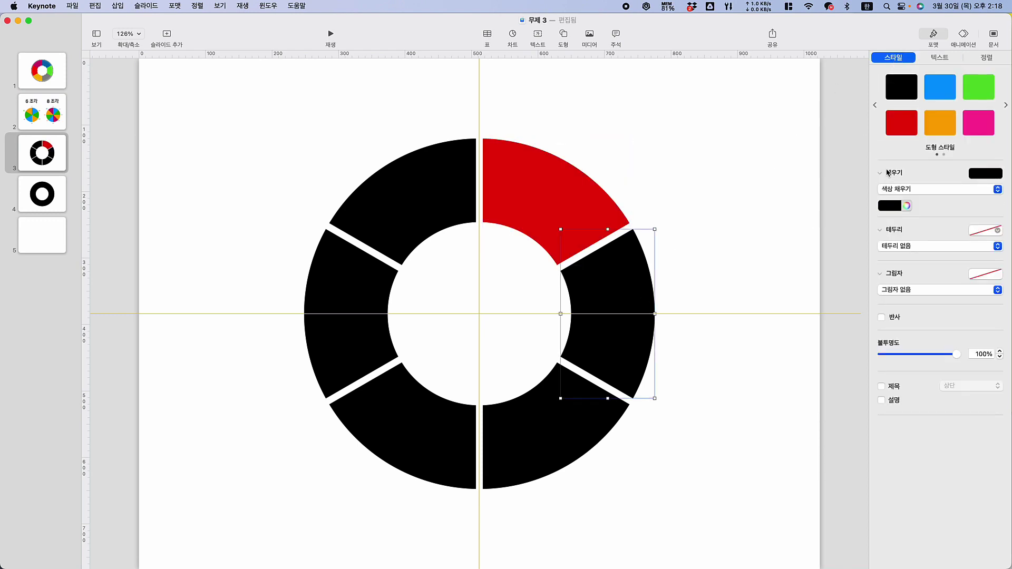
click(940, 123)
Color the ring's lower-right segment pink, the lower-left segment green and the left segment blue using the shape styles.
click(552, 436)
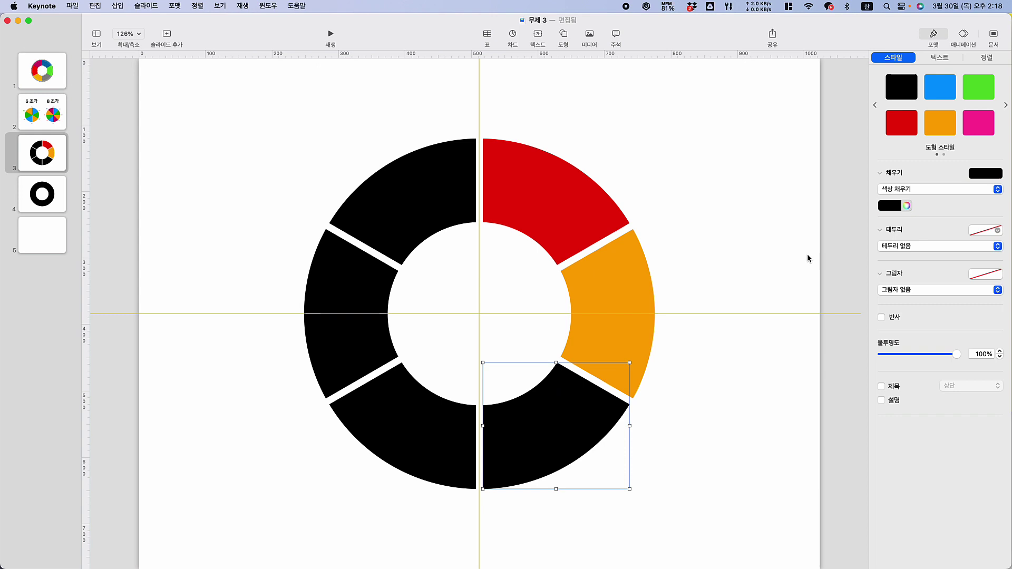
click(975, 127)
click(415, 414)
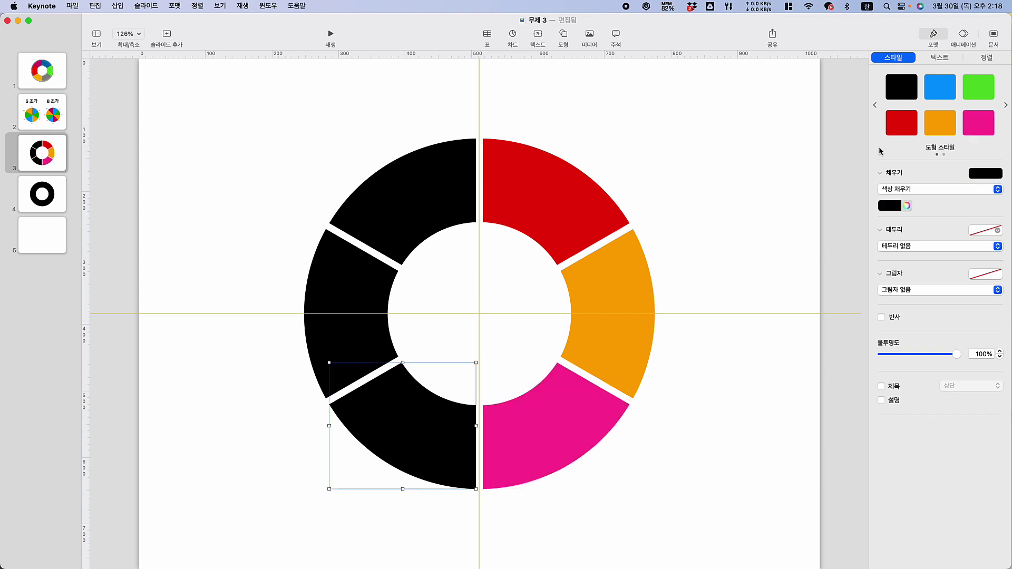
click(982, 91)
click(355, 290)
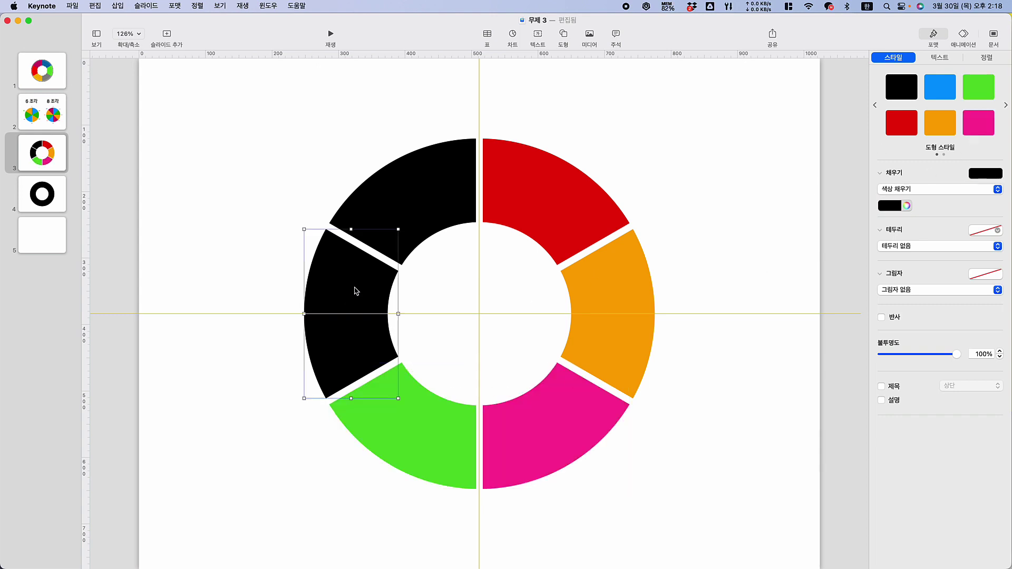
click(944, 89)
Fill the ring's upper-left segment with the dark purple pencil color (진보라) and deselect it.
click(422, 192)
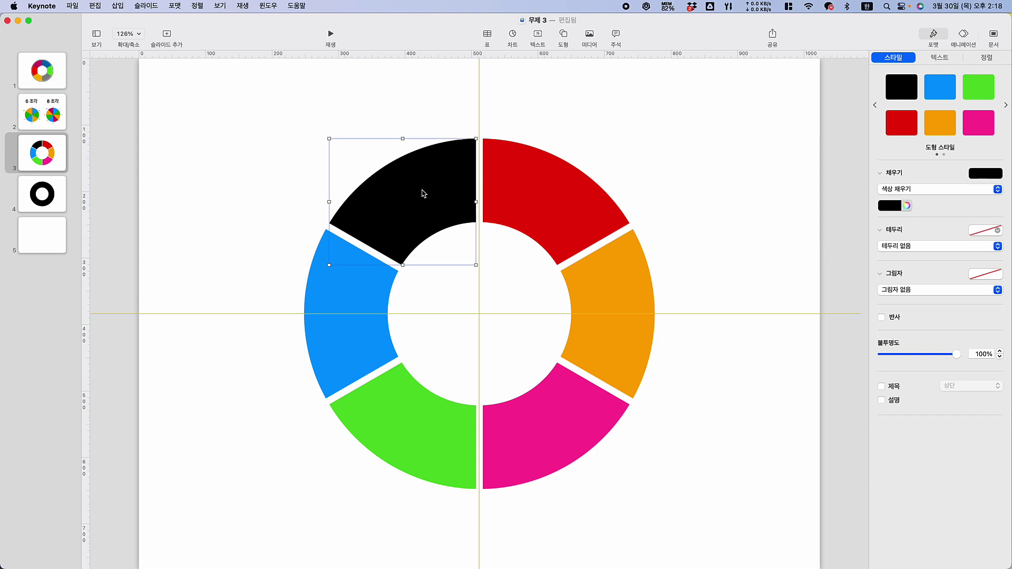
click(982, 176)
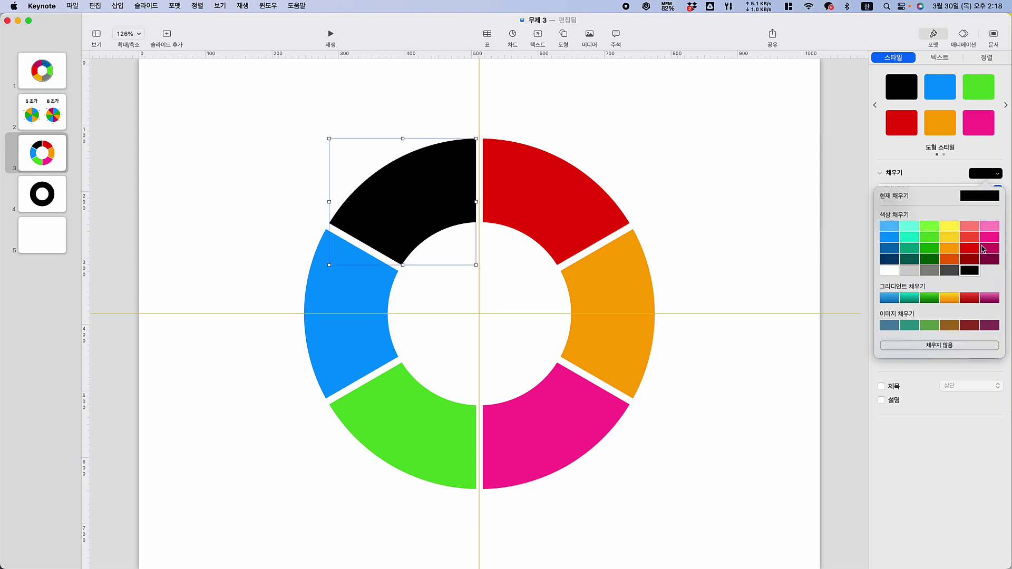
click(938, 173)
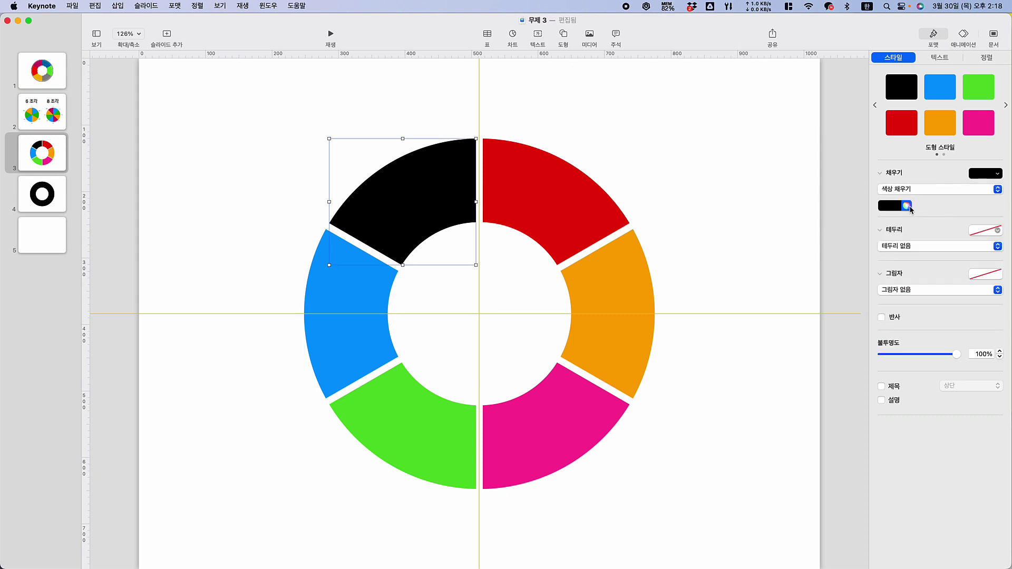
click(907, 205)
click(977, 382)
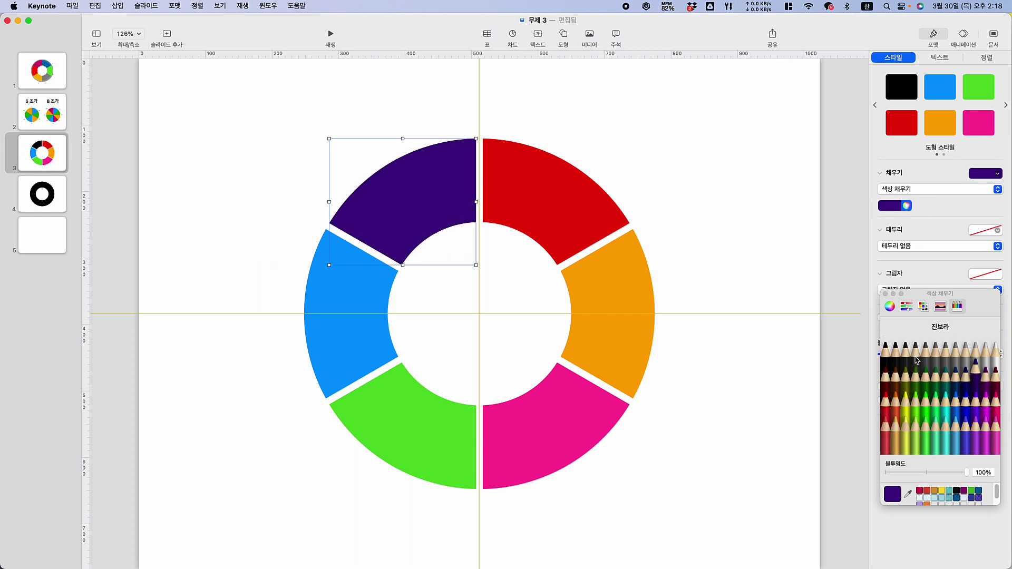
click(675, 153)
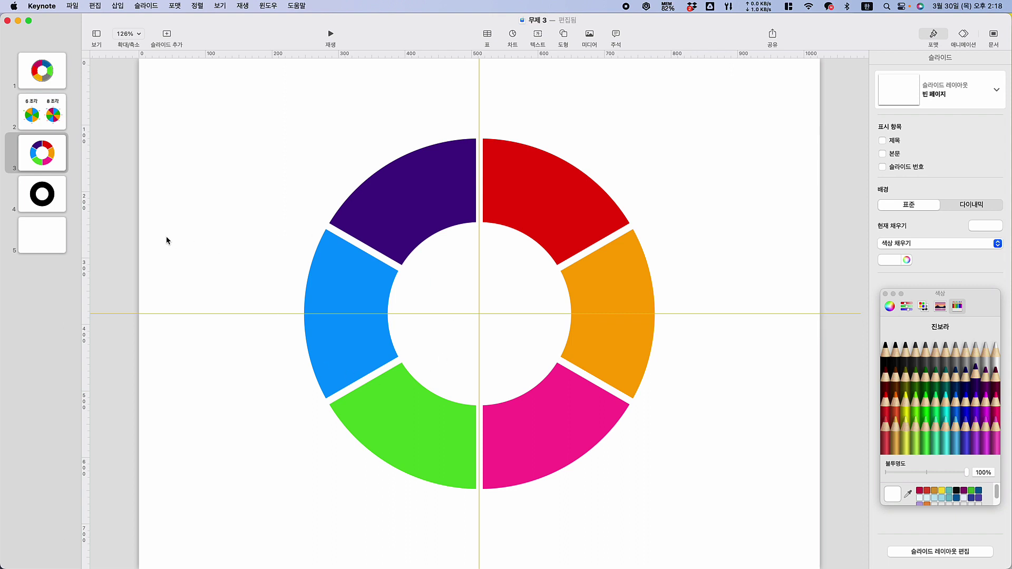
Copy the eight-piece angle diagram from slide 2 to the upper right of the black ring on slide 4.
click(57, 199)
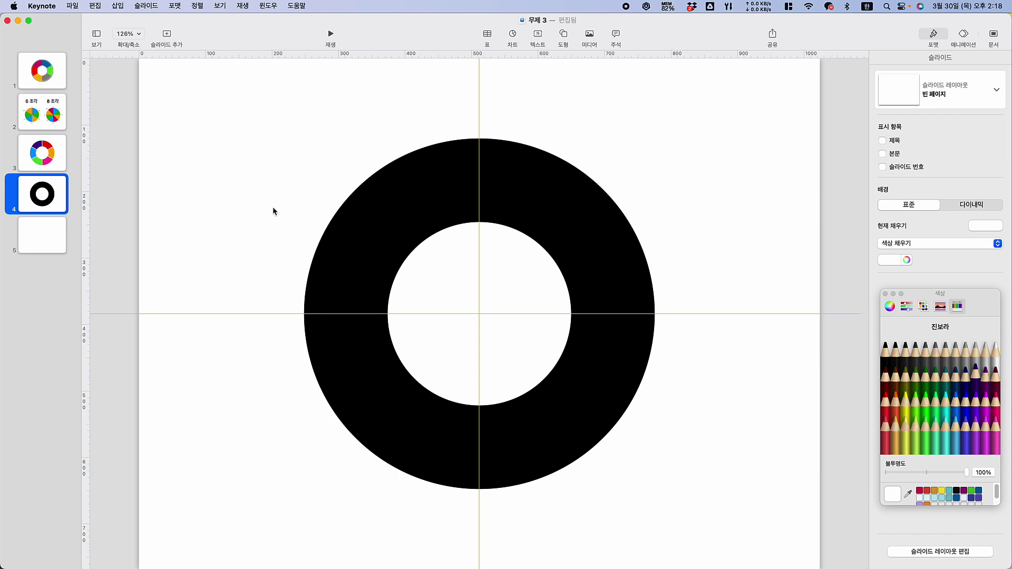
click(63, 121)
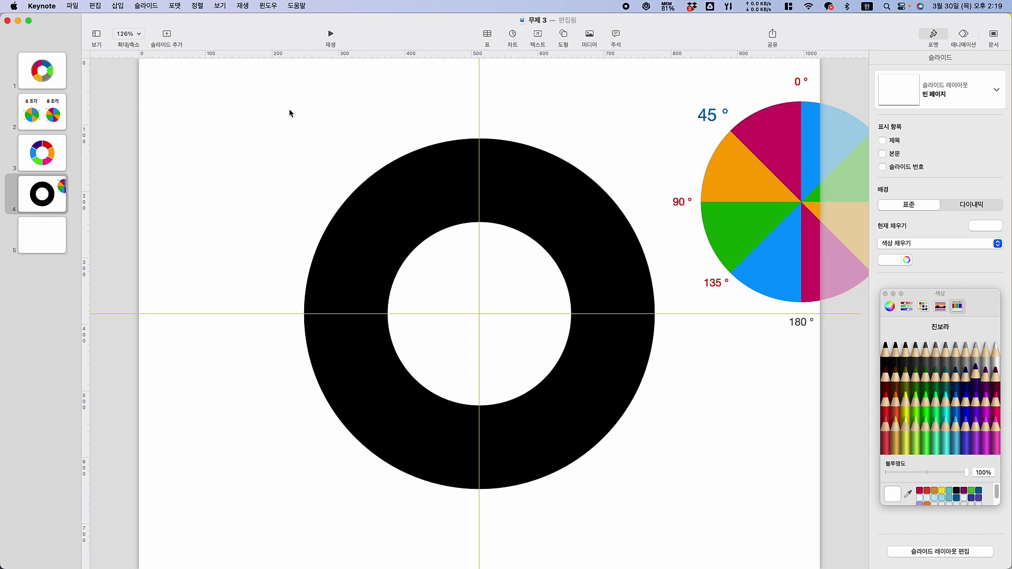
Insert a basic square to the upper left of the black ring and give it the red shape style.
click(564, 35)
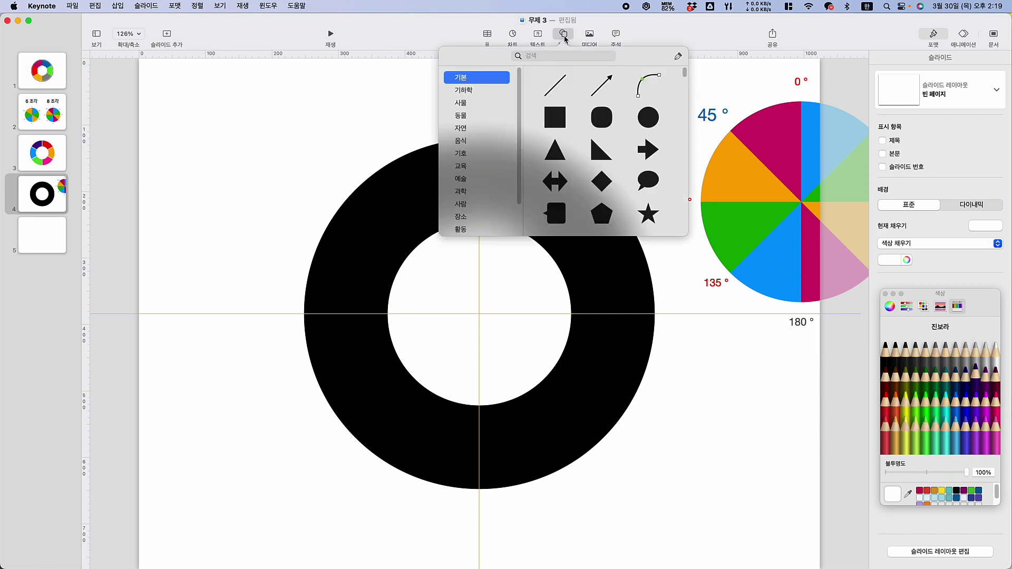
click(555, 119)
drag(470, 308, 259, 182)
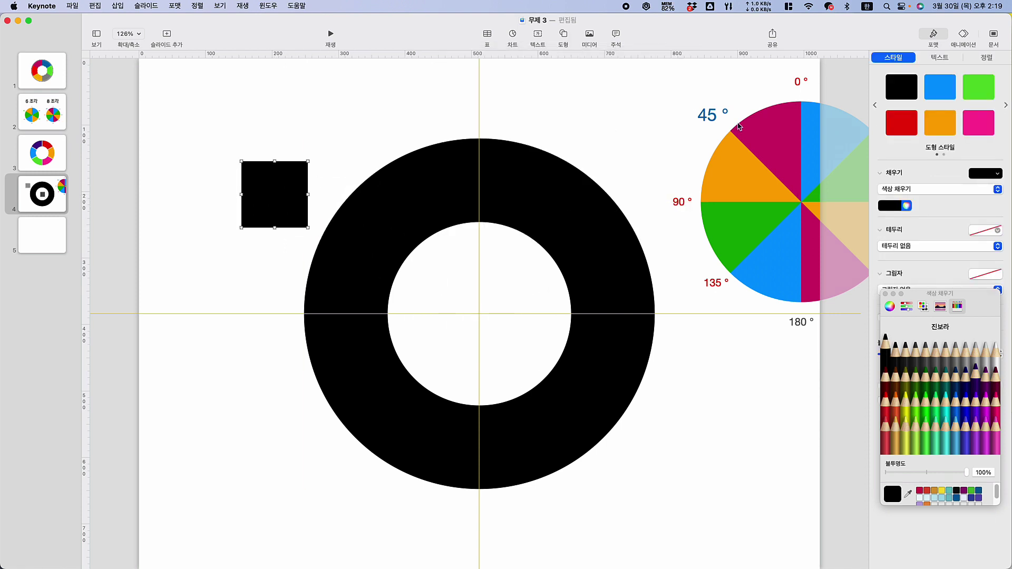
click(909, 124)
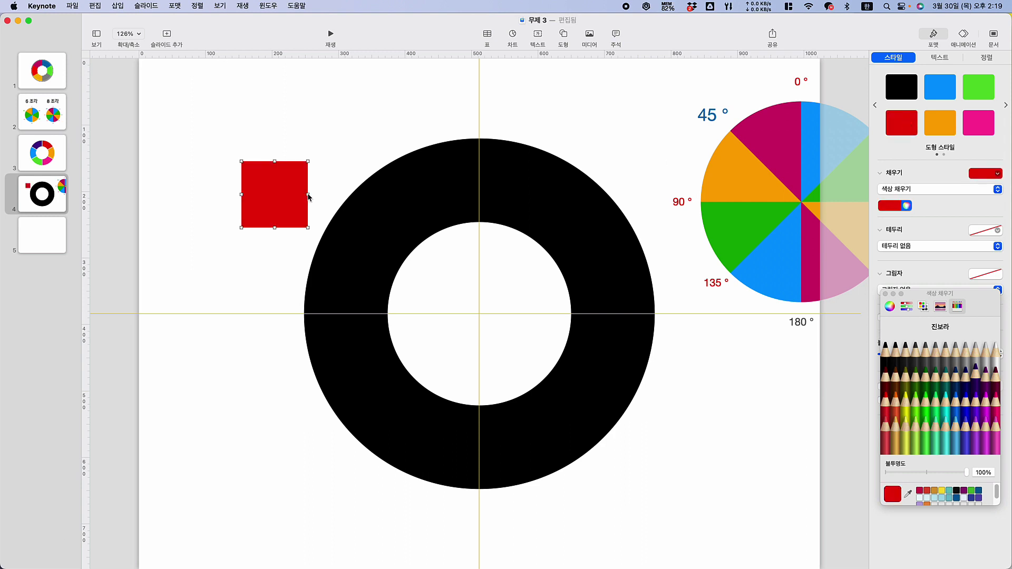
Narrow the red square into a thin vertical bar left of the ring and stretch it downward to nearly the ring's height.
drag(309, 195, 179, 207)
click(280, 195)
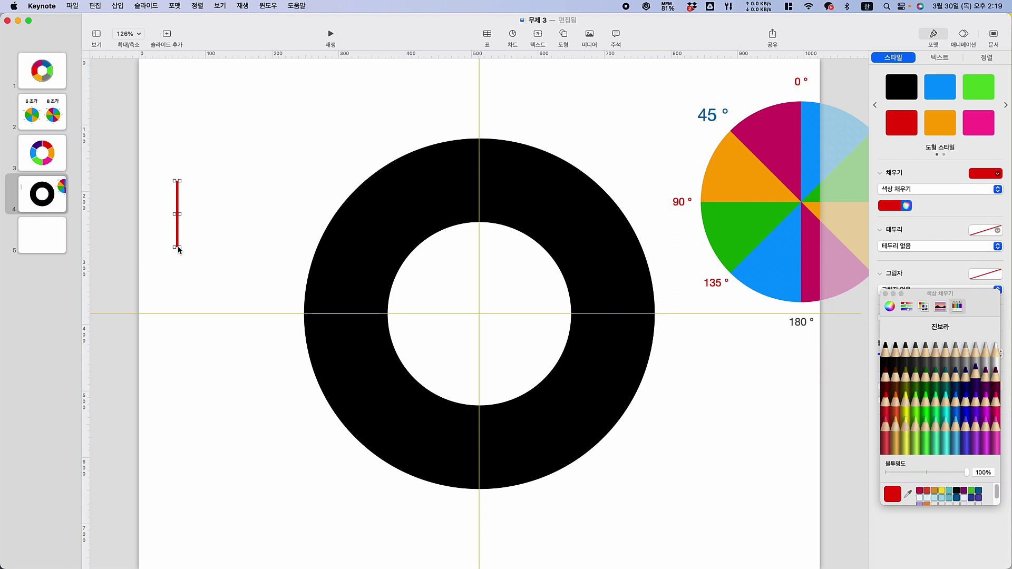
drag(178, 247, 180, 522)
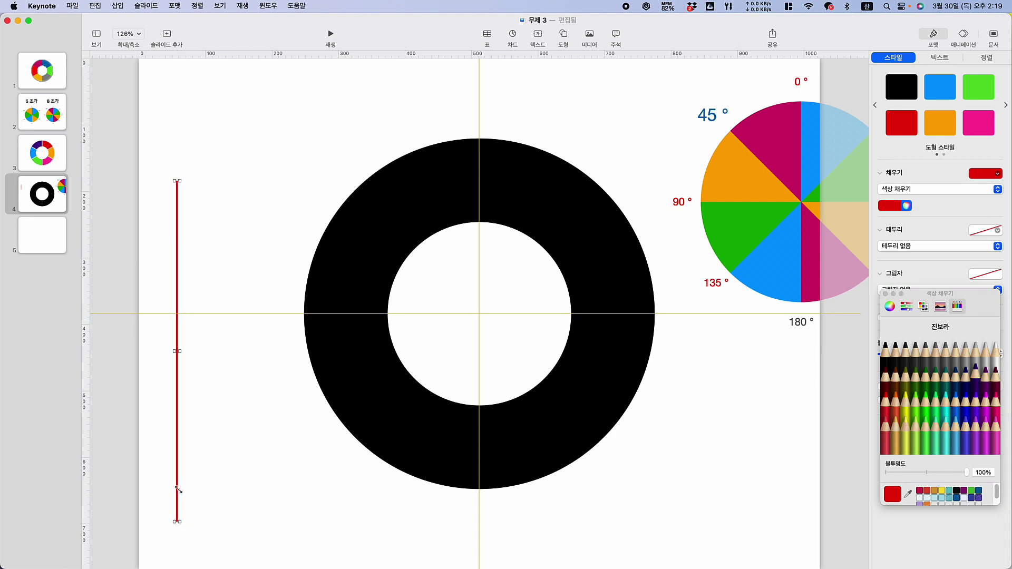
Compare the red bar with the ring's vertical center line, lengthen it slightly beyond the ring's diameter and place it left of the ring.
click(175, 453)
drag(177, 451, 476, 404)
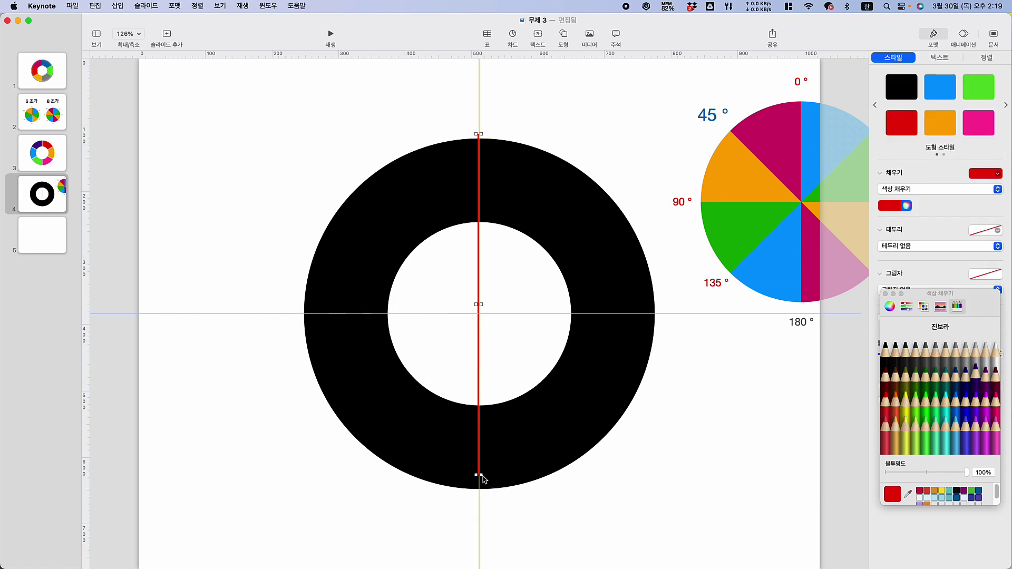
drag(481, 476, 219, 455)
click(361, 516)
click(476, 467)
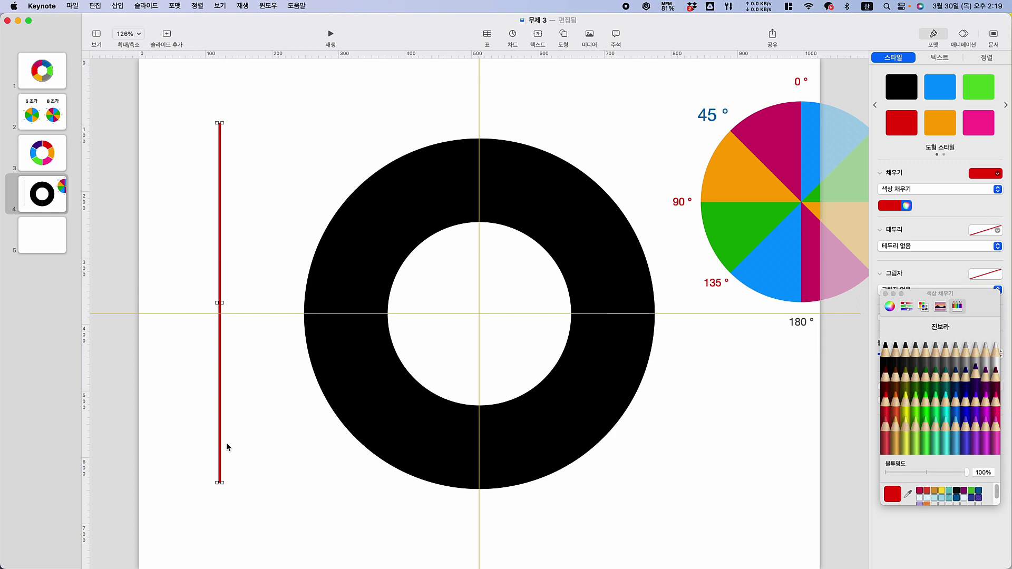
Duplicate the red bar three times to make four evenly spaced parallel bars left of the ring.
key(super+d)
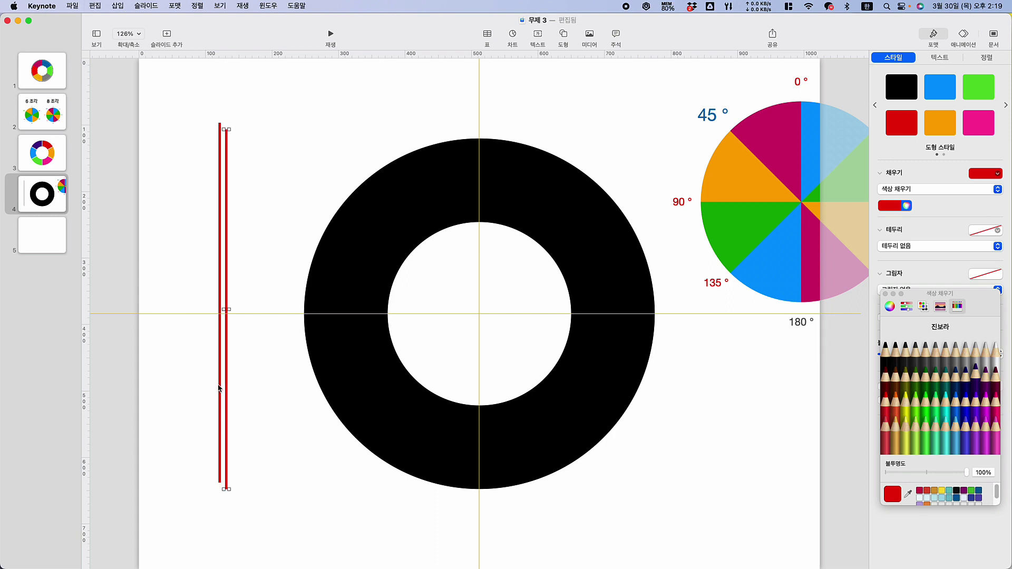
drag(226, 390, 260, 368)
key(super+d)
key(super+d)
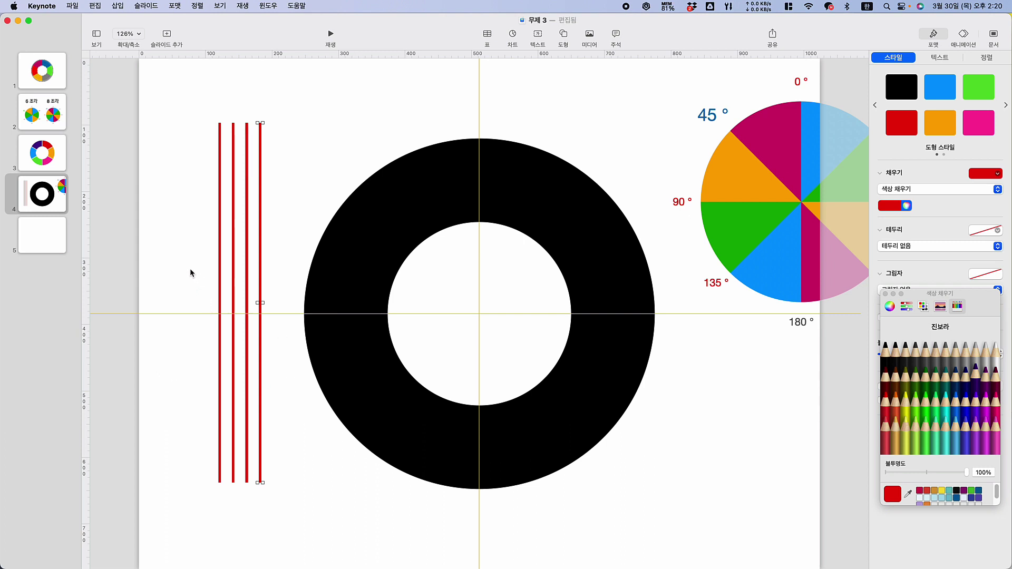
Rotate the second red bar from the left to 45°.
click(176, 258)
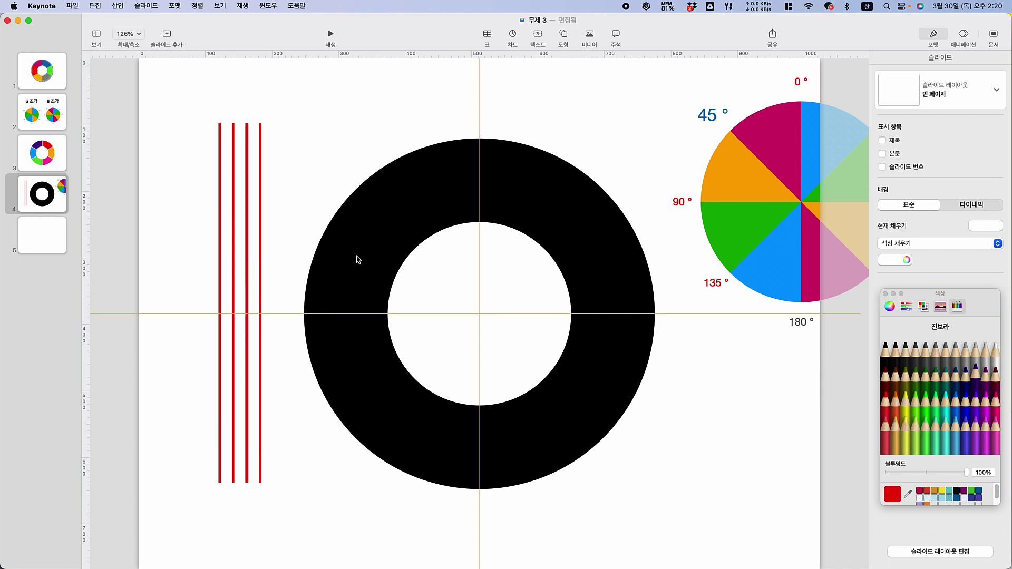
click(234, 211)
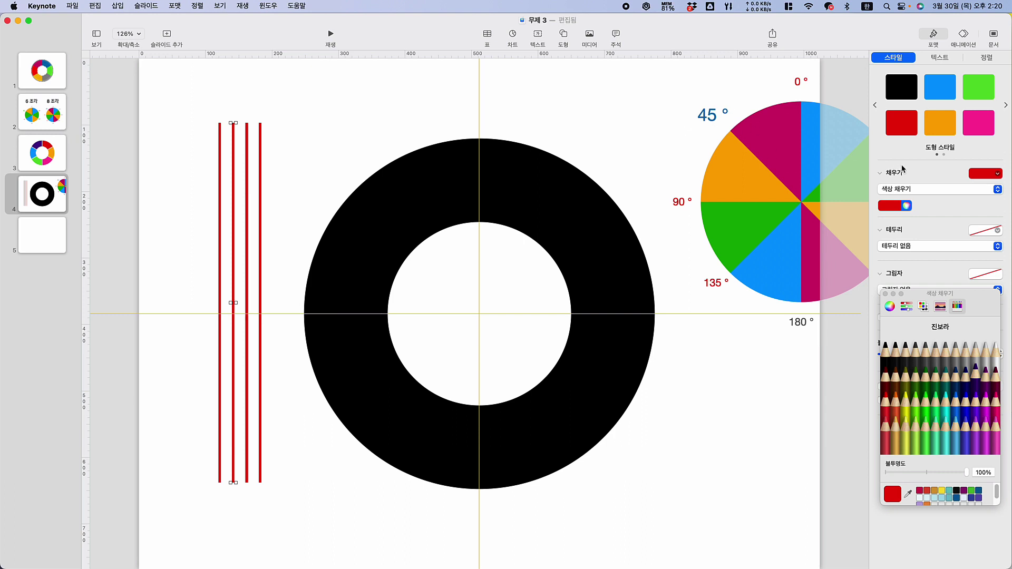
click(887, 294)
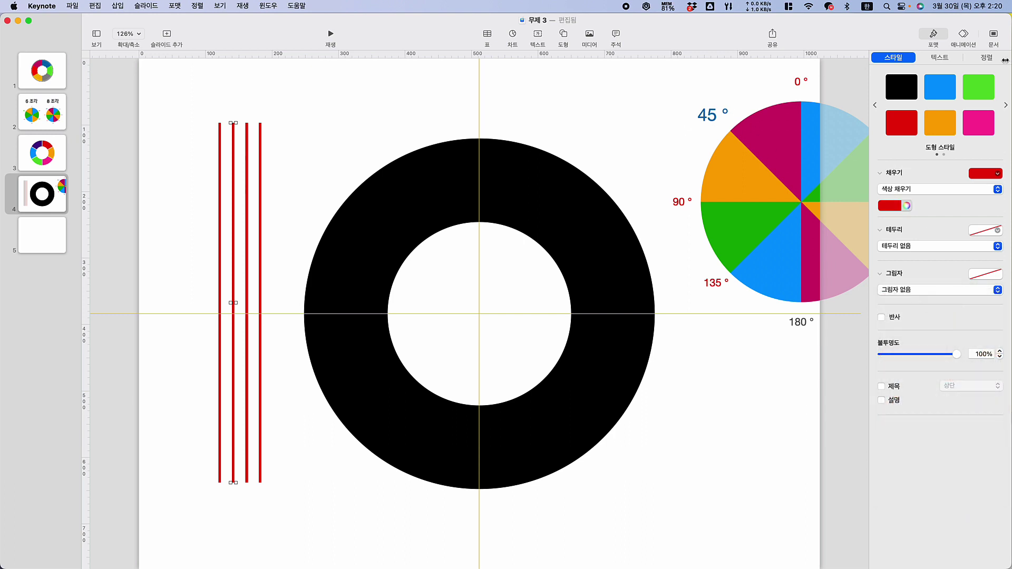
click(986, 57)
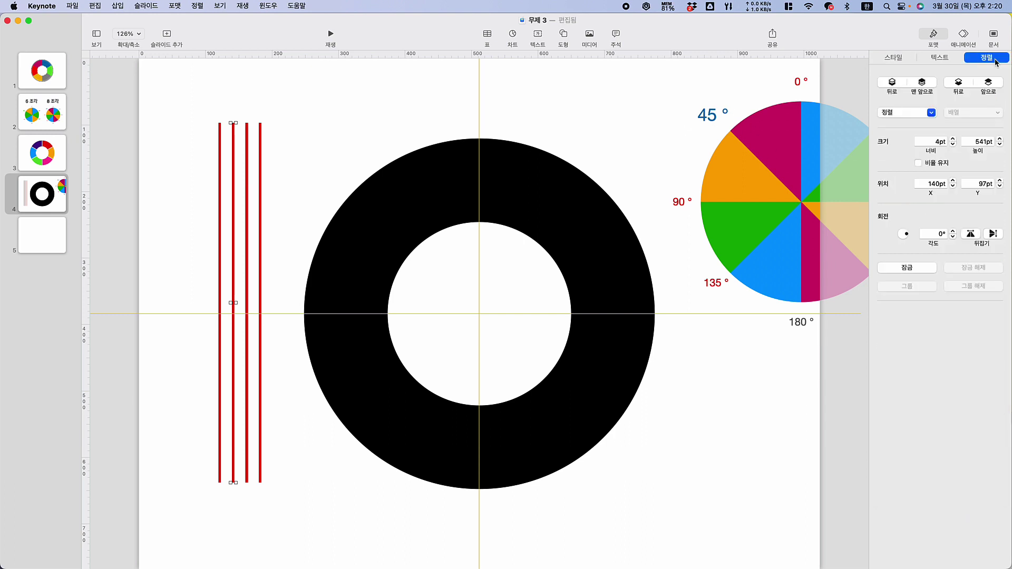
click(934, 235)
text(45)
key(Return)
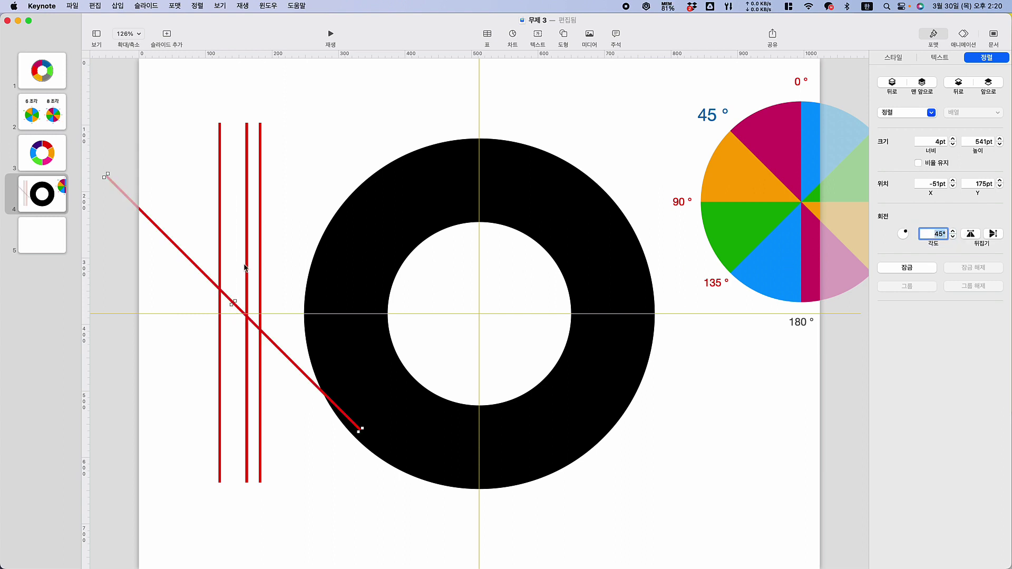
Rotate the third red bar to 90° and the fourth red bar to 135°.
key(super+z)
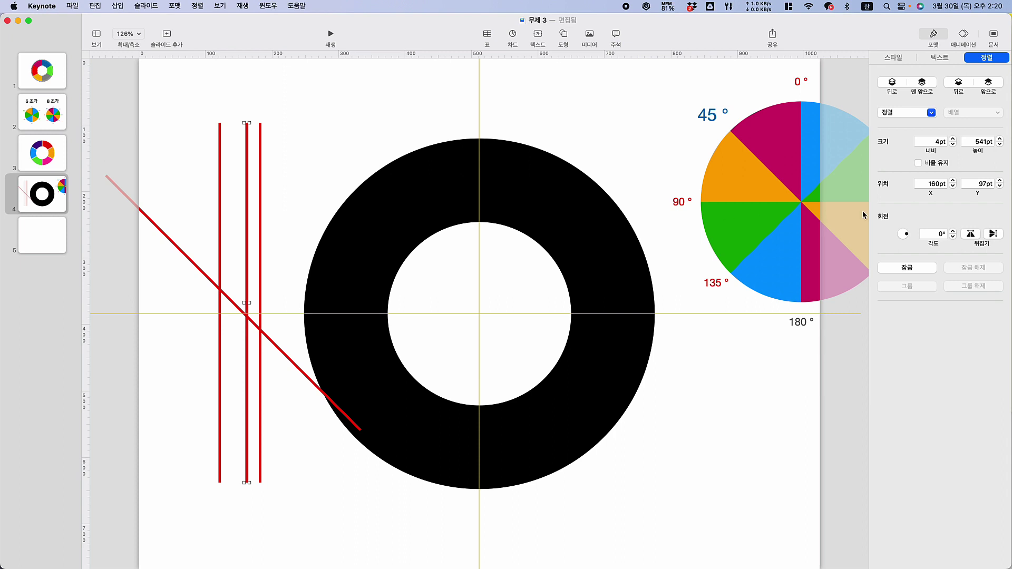
click(937, 233)
key(Return)
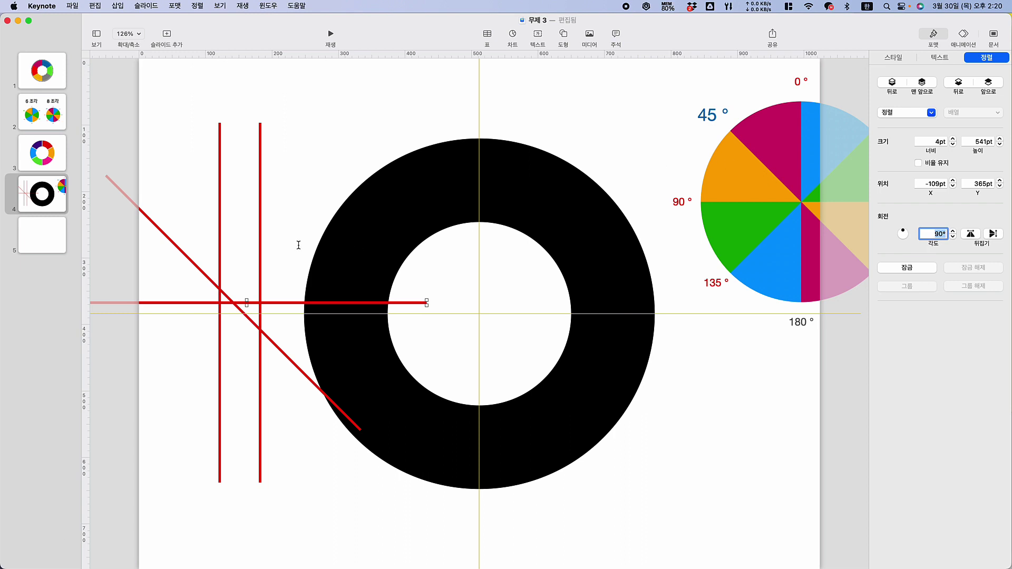
click(260, 252)
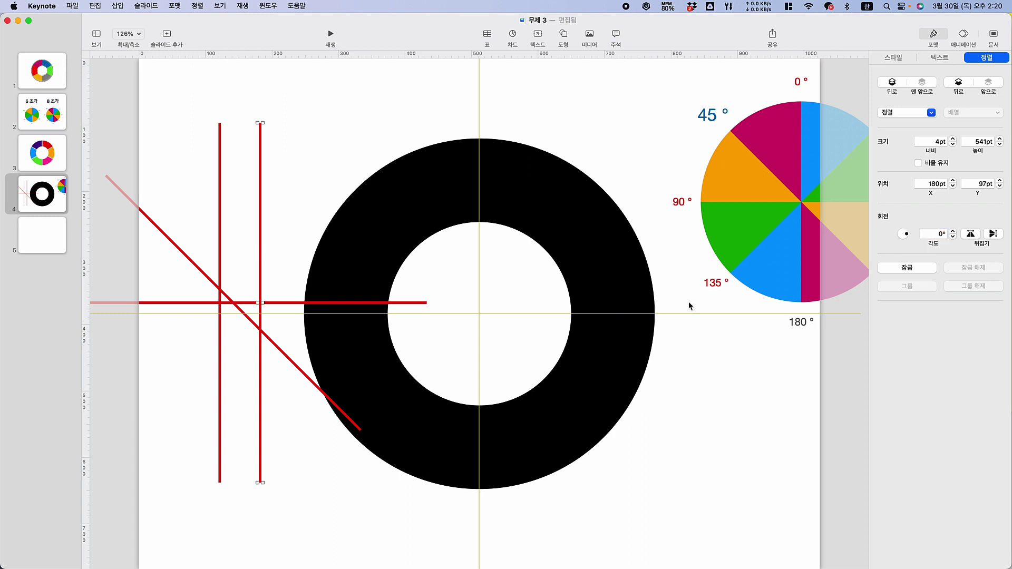
click(943, 234)
key(Return)
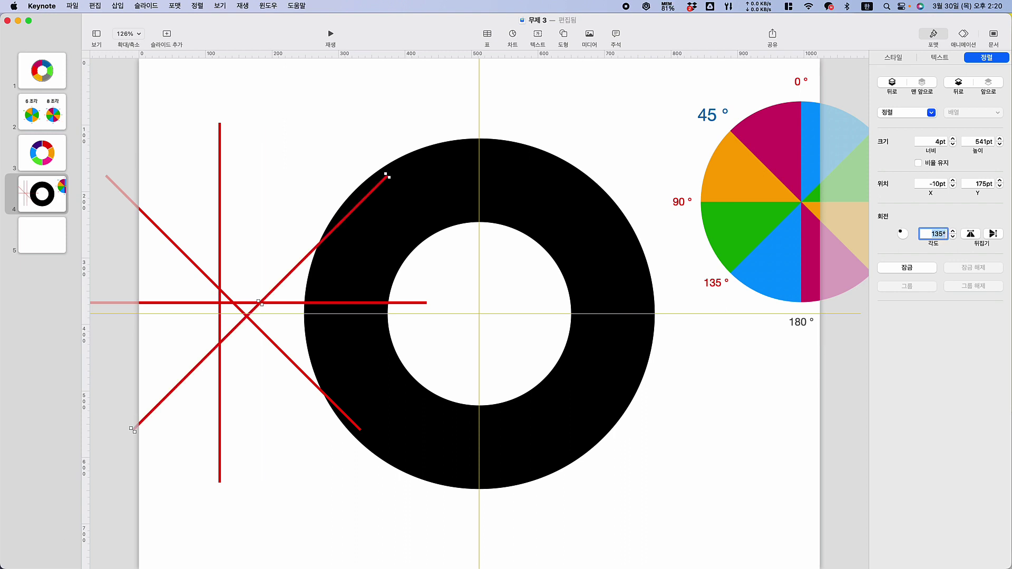
Delete the colored pie reference with its angle labels beside the ring.
click(275, 490)
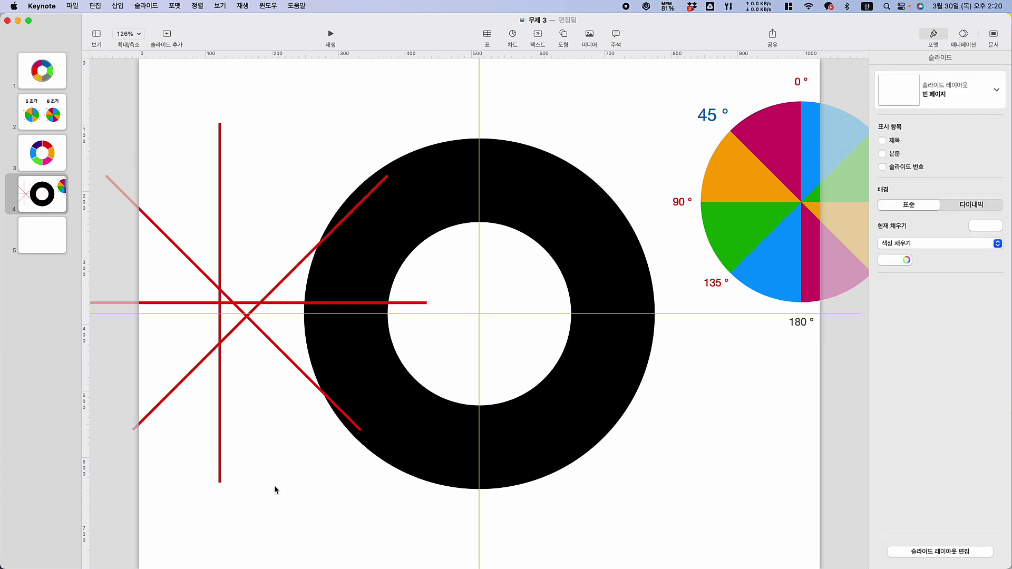
click(751, 241)
key(Delete)
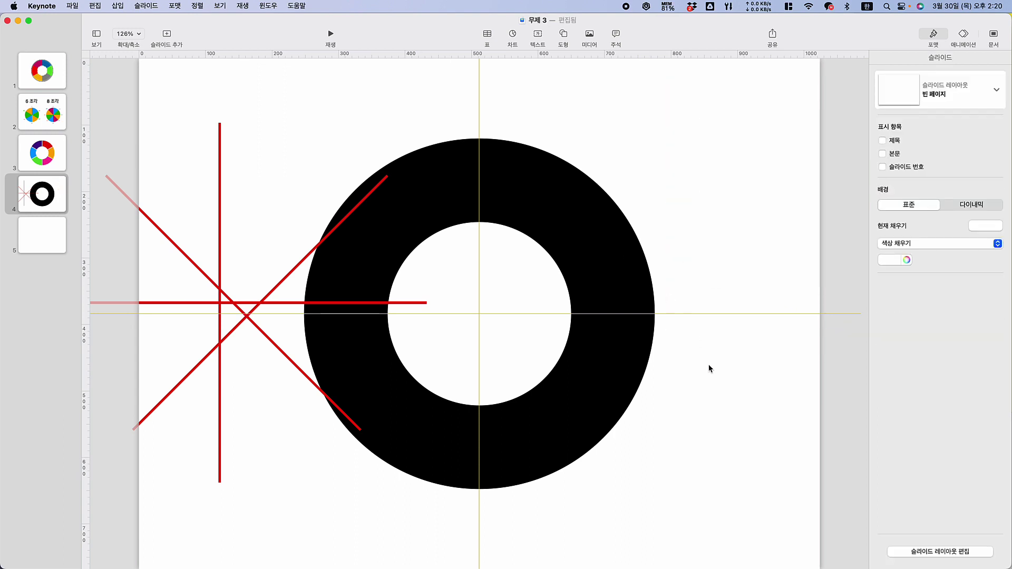
Align the ring and all four bars on their horizontal and vertical centers and move them together onto the guide intersection.
key(super+a)
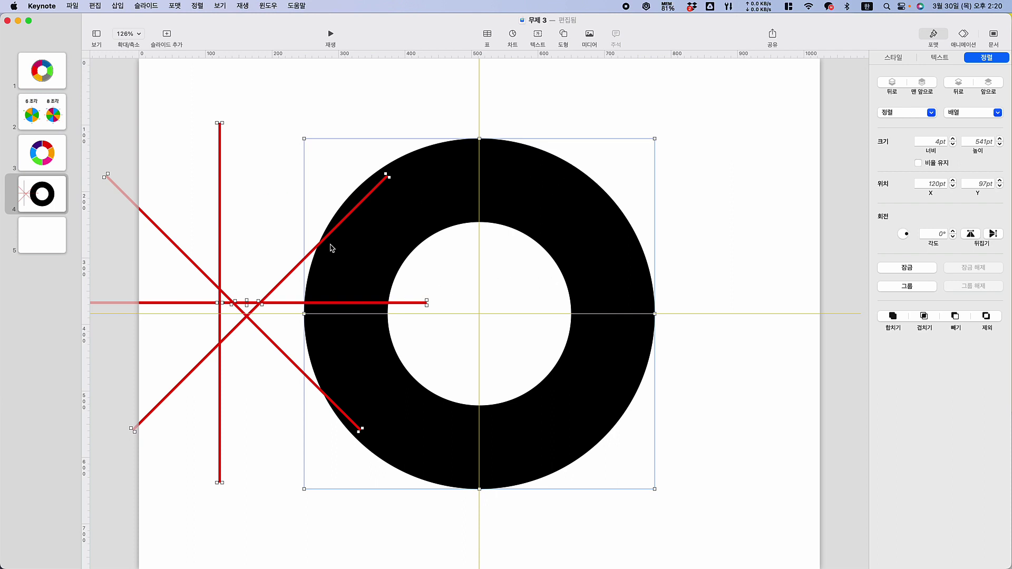
right_click(451, 191)
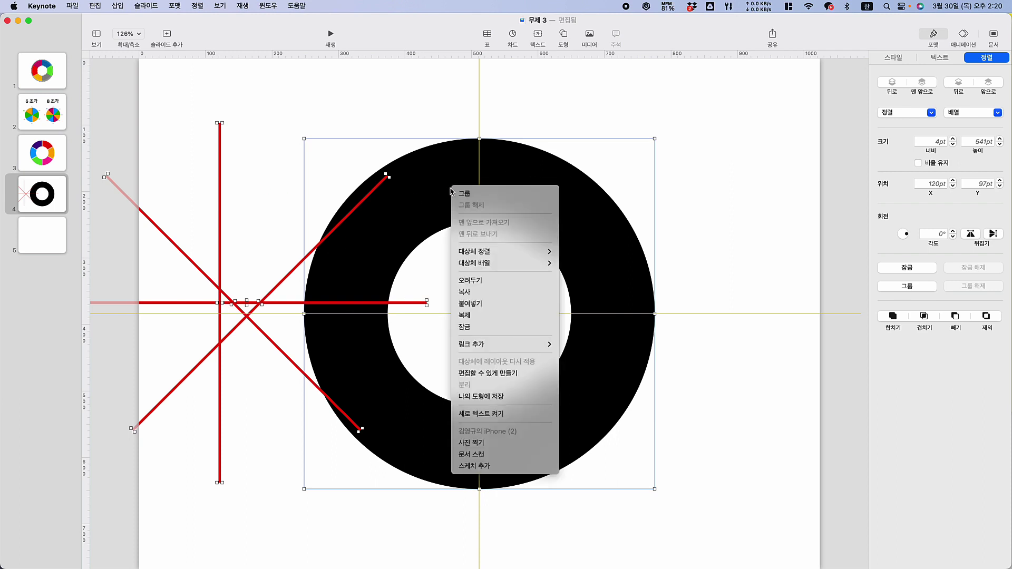
mouse_move(525, 254)
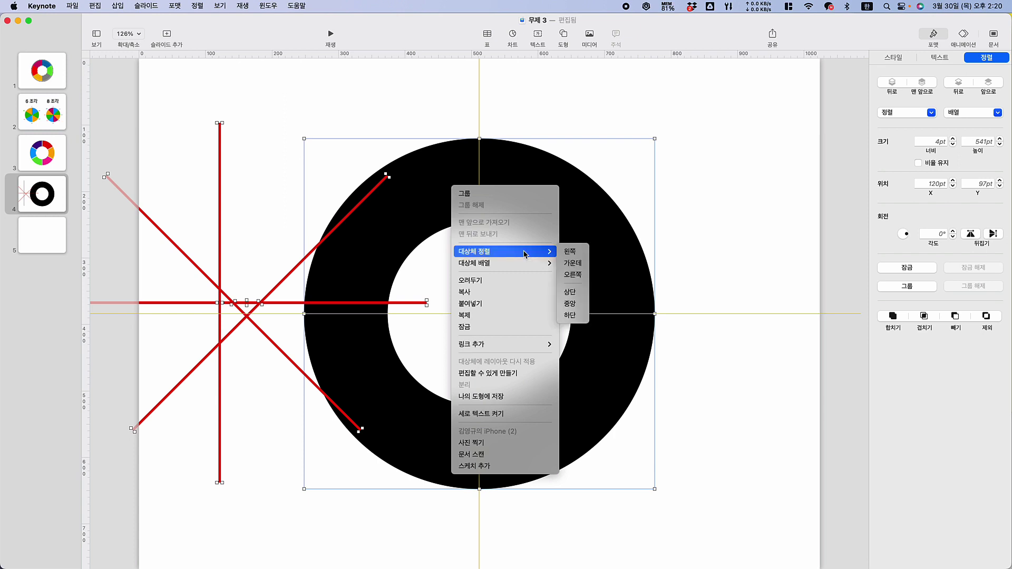
click(572, 263)
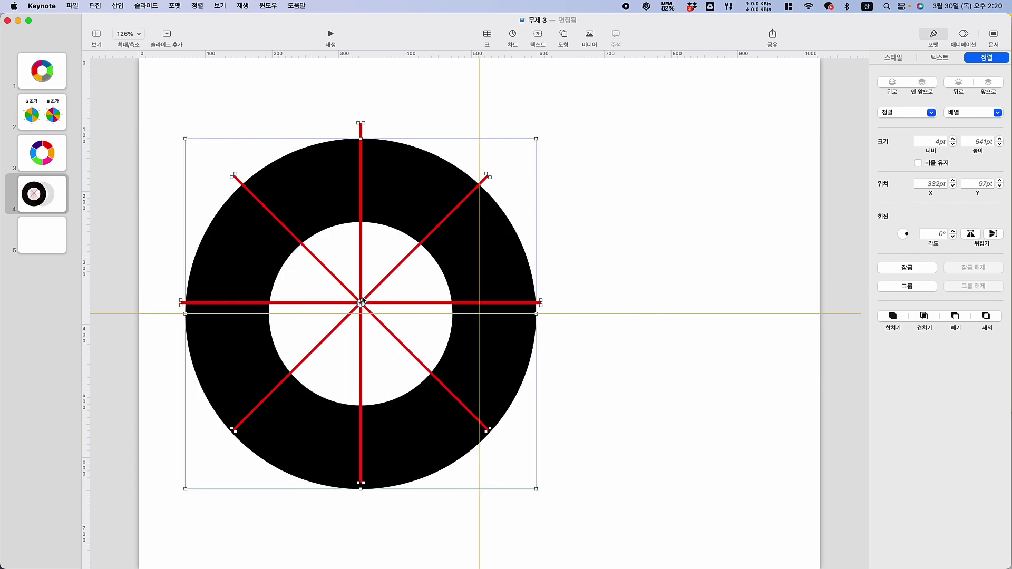
right_click(434, 199)
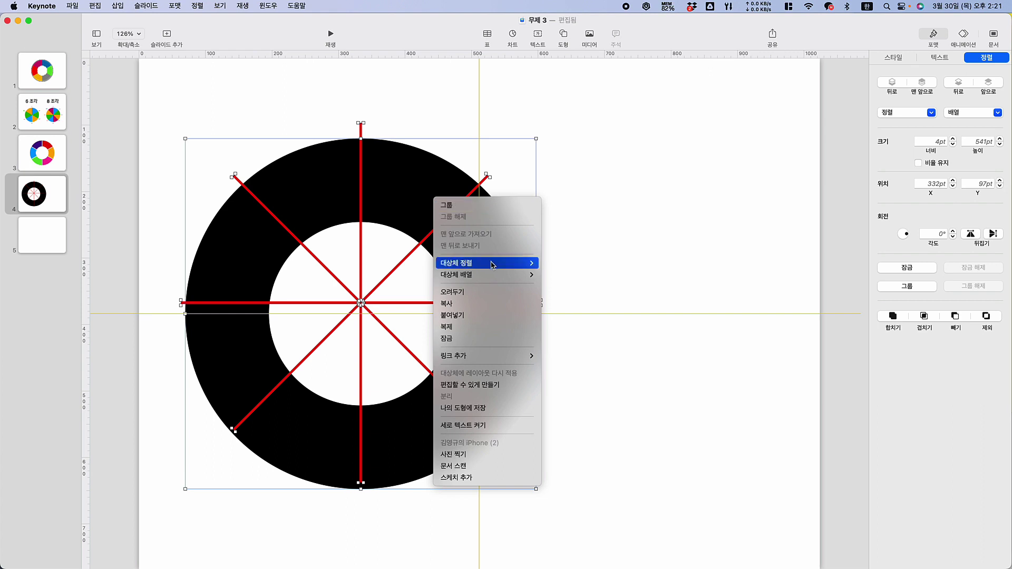
mouse_move(491, 262)
click(552, 315)
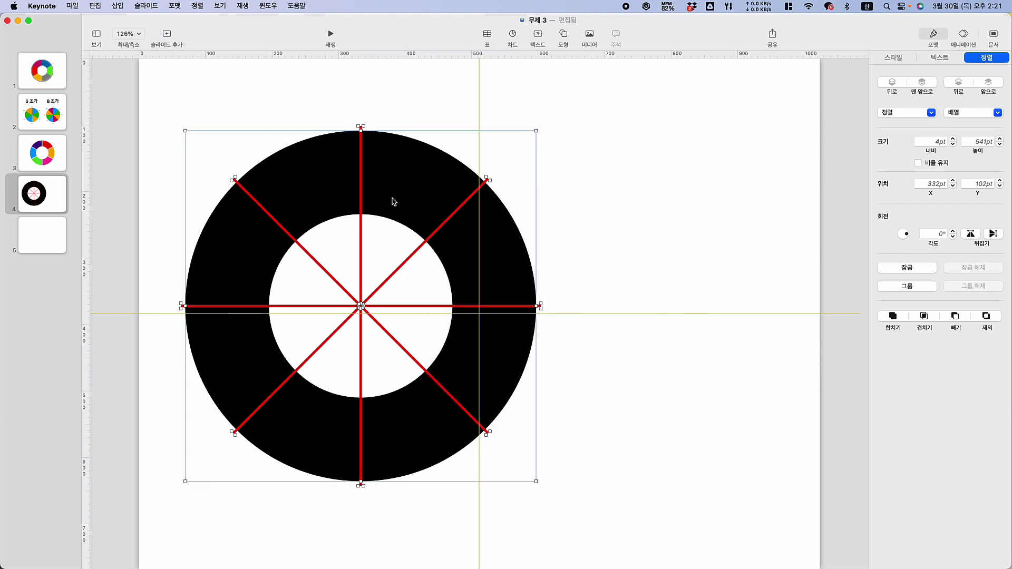
drag(391, 201, 510, 211)
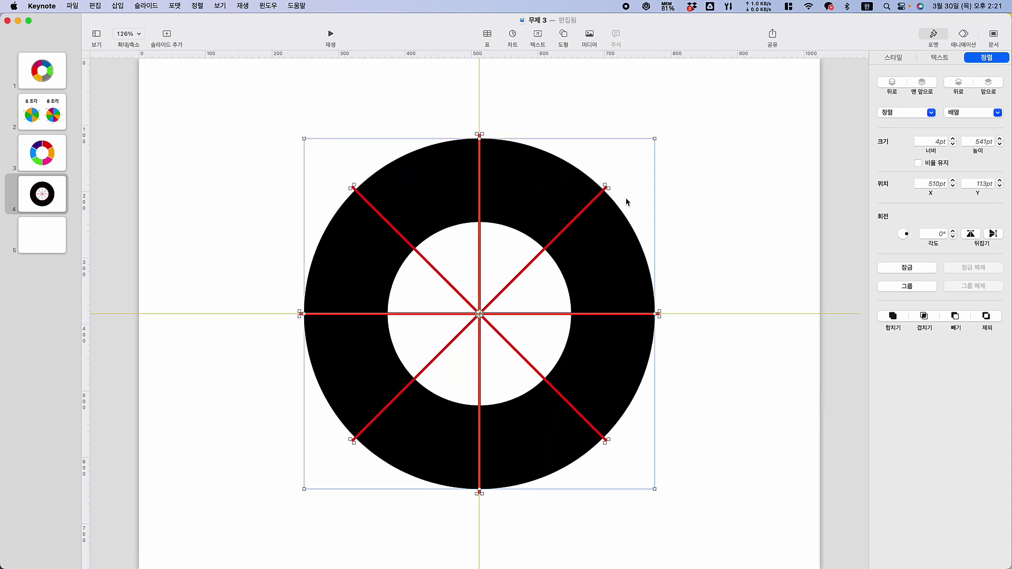
Subtract the four red bars from the black ring and break the resulting shape apart into separate pieces.
click(960, 318)
click(718, 256)
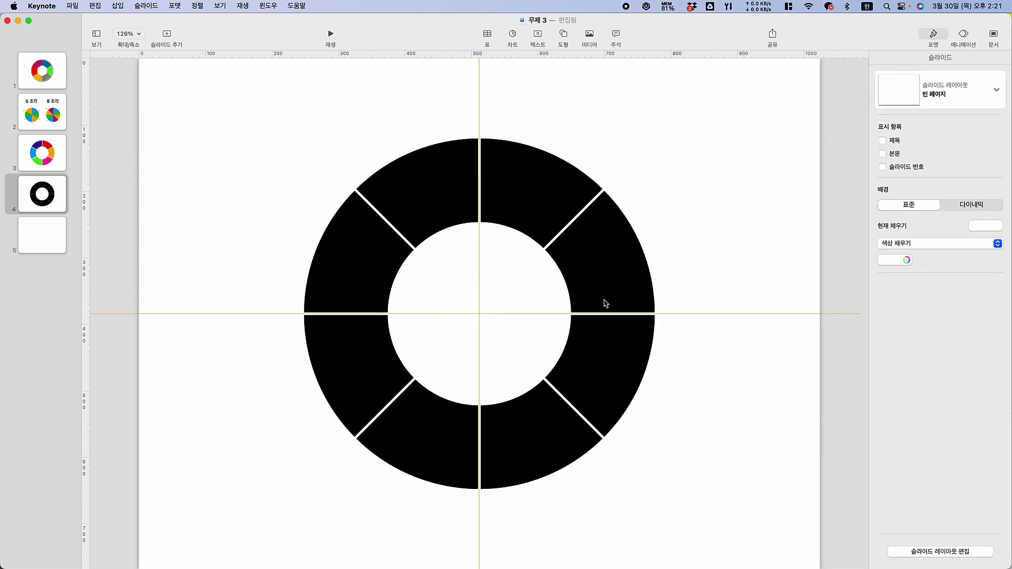
click(399, 204)
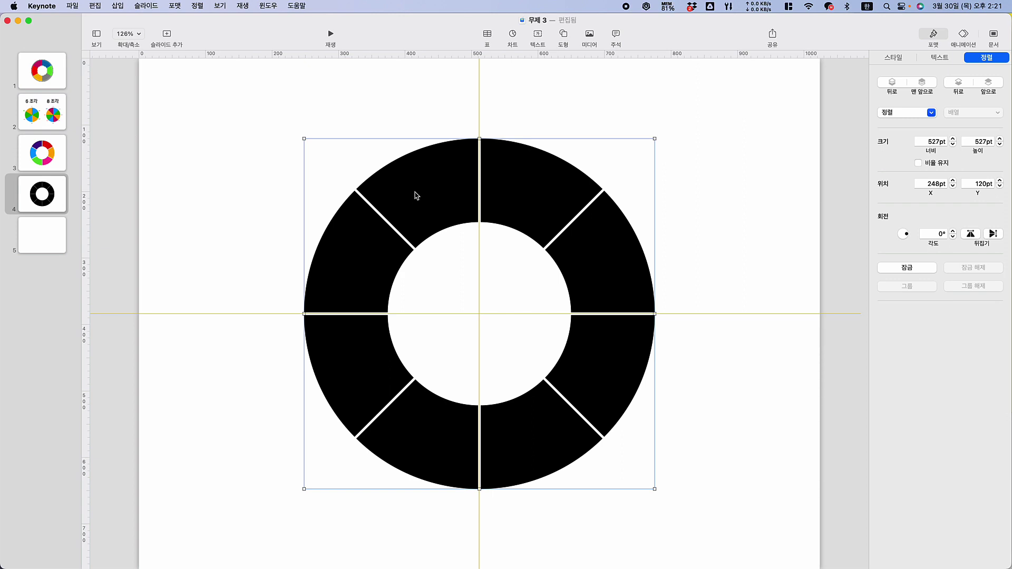
right_click(416, 195)
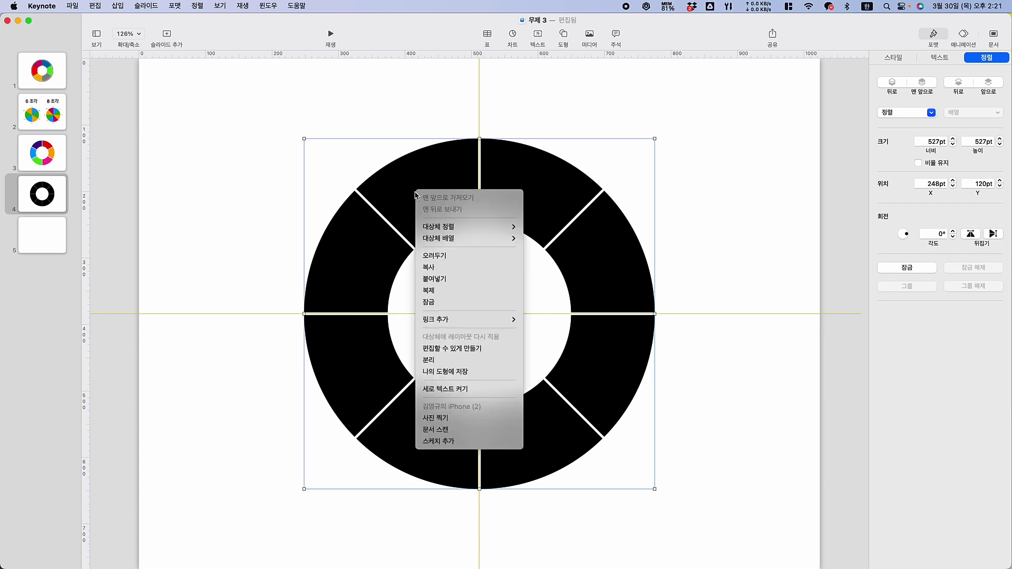
right_click(413, 195)
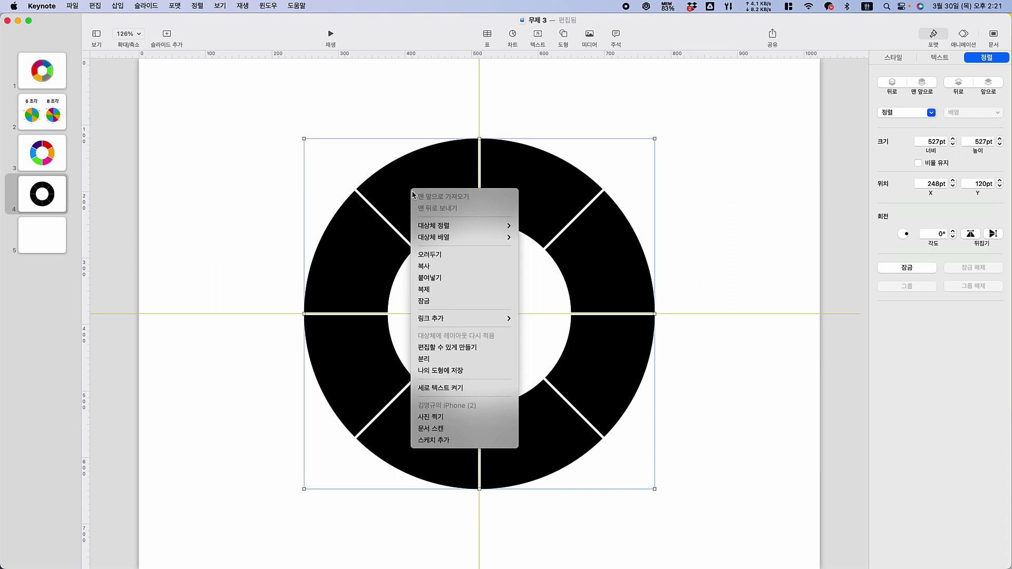
click(448, 359)
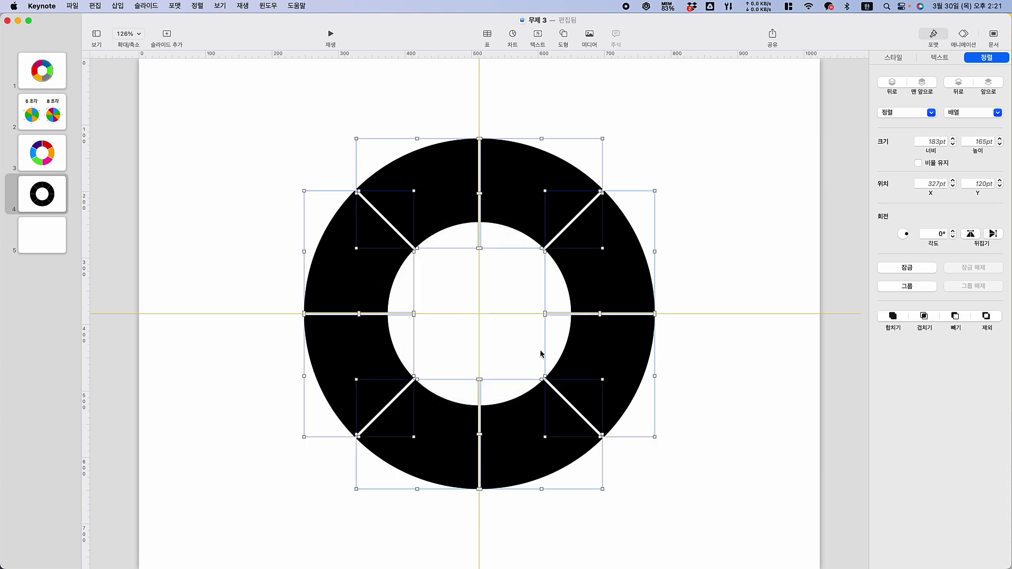
Select several ring segments one by one to check that they are separate shapes.
click(326, 91)
click(422, 196)
click(527, 188)
click(641, 270)
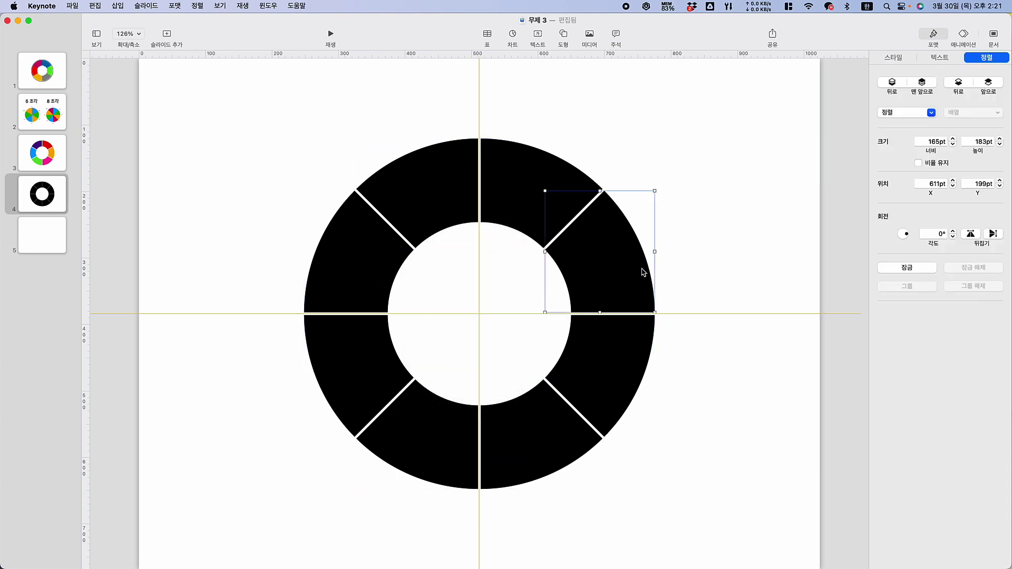
click(609, 385)
click(546, 439)
click(686, 141)
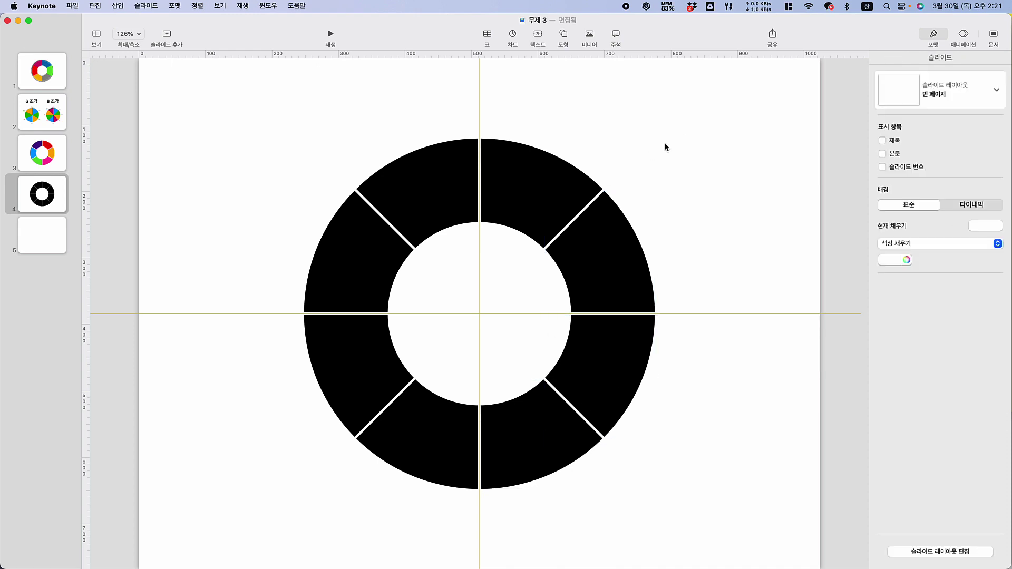
Fill the segment just clockwise of the ring's top with dark red (카옌) and the next one clockwise with olive (아스파라거스).
click(543, 194)
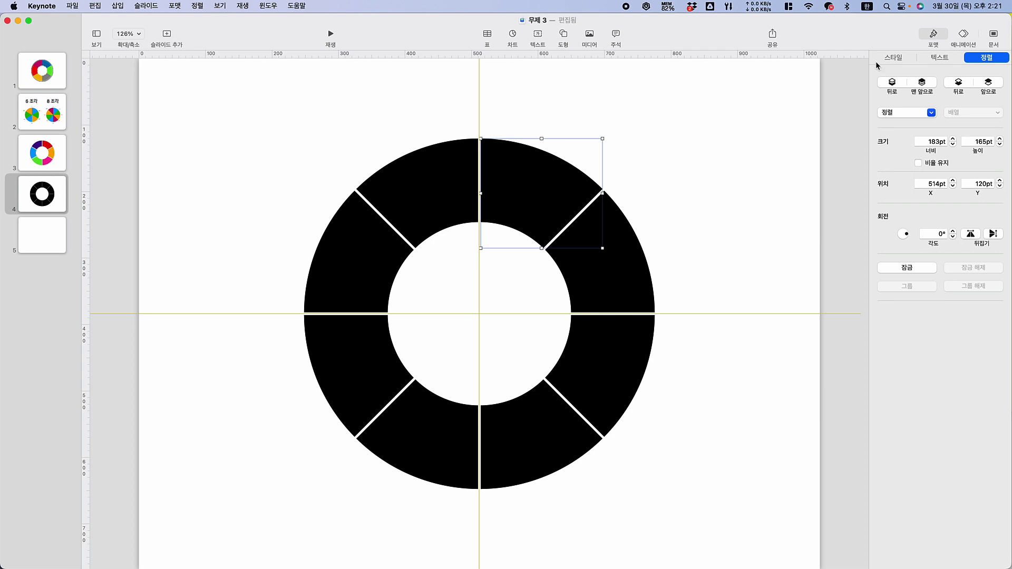
click(894, 59)
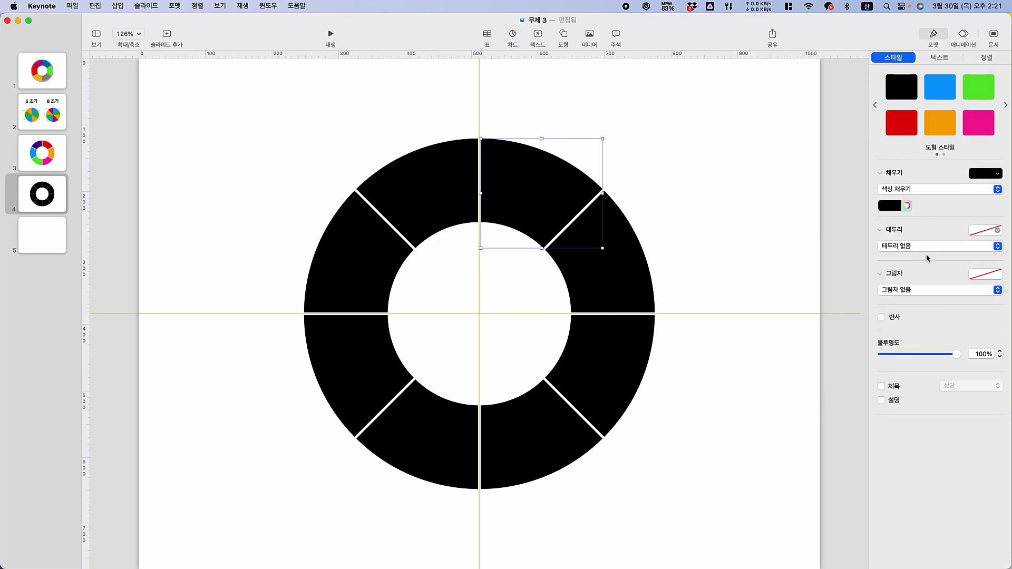
click(908, 206)
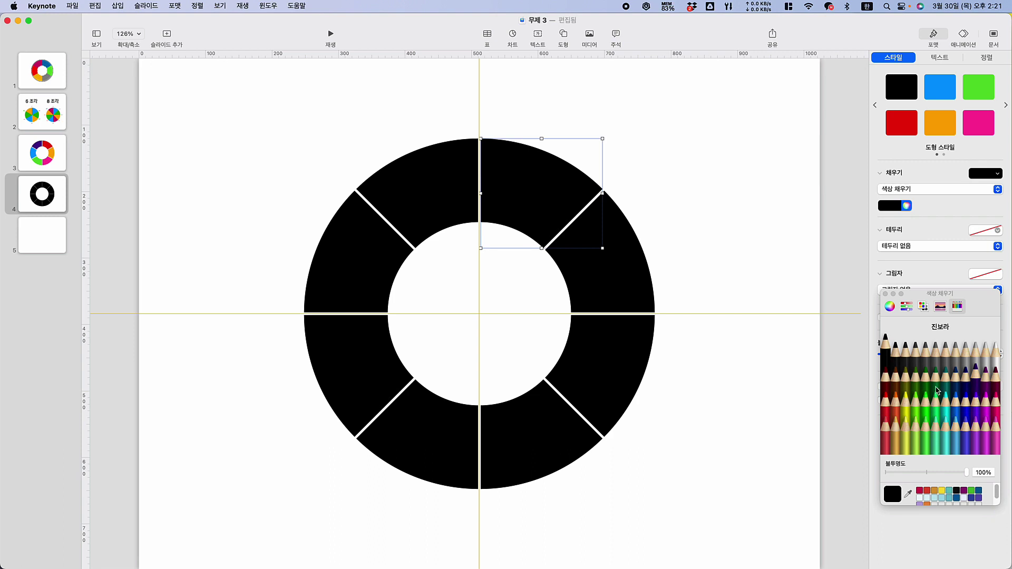
click(884, 381)
click(641, 271)
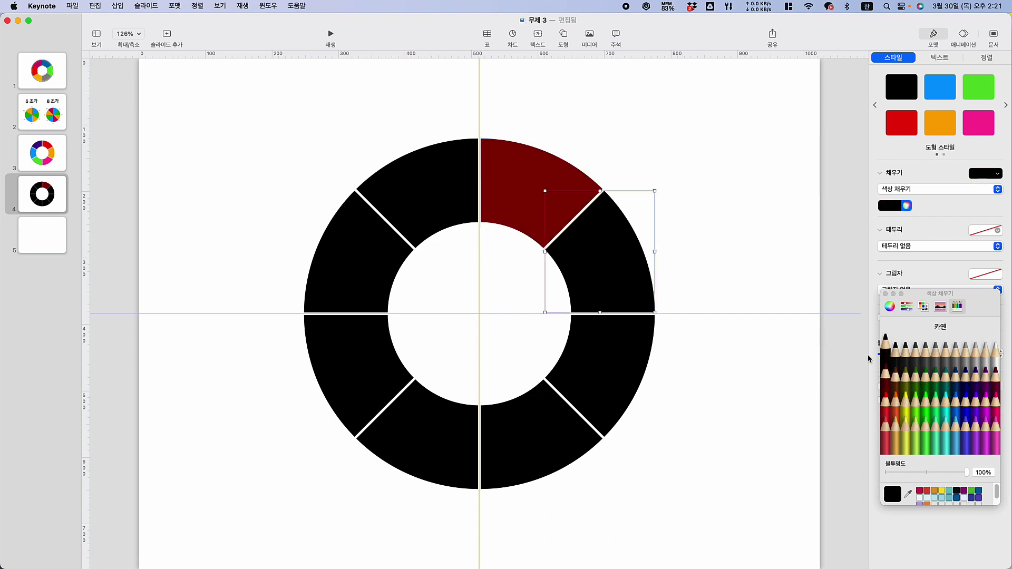
click(905, 379)
Fill the six remaining segments clockwise with green, teal, dark blue, purple, maroon and bright red, and close the color palette.
click(609, 383)
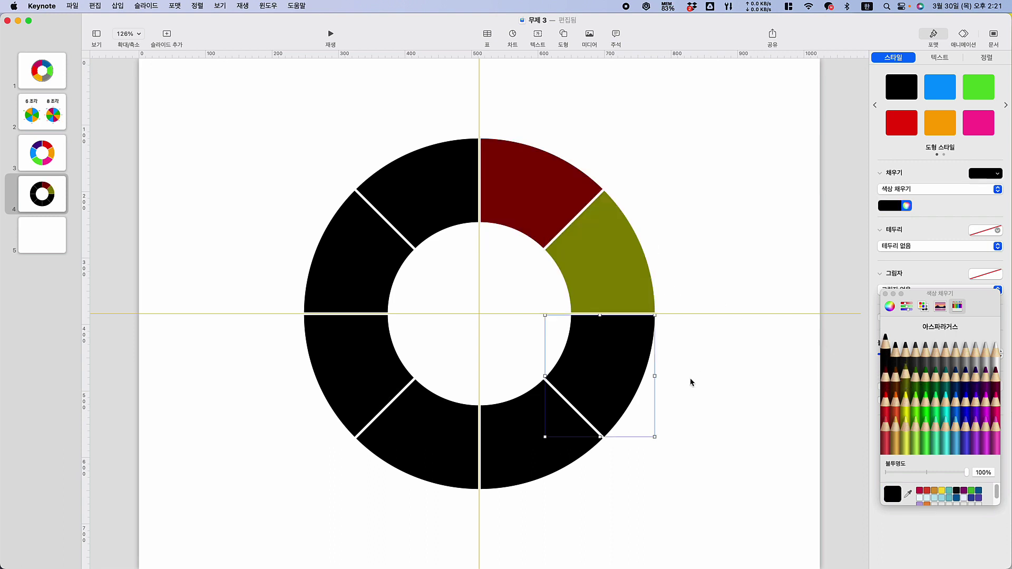
click(929, 387)
click(535, 441)
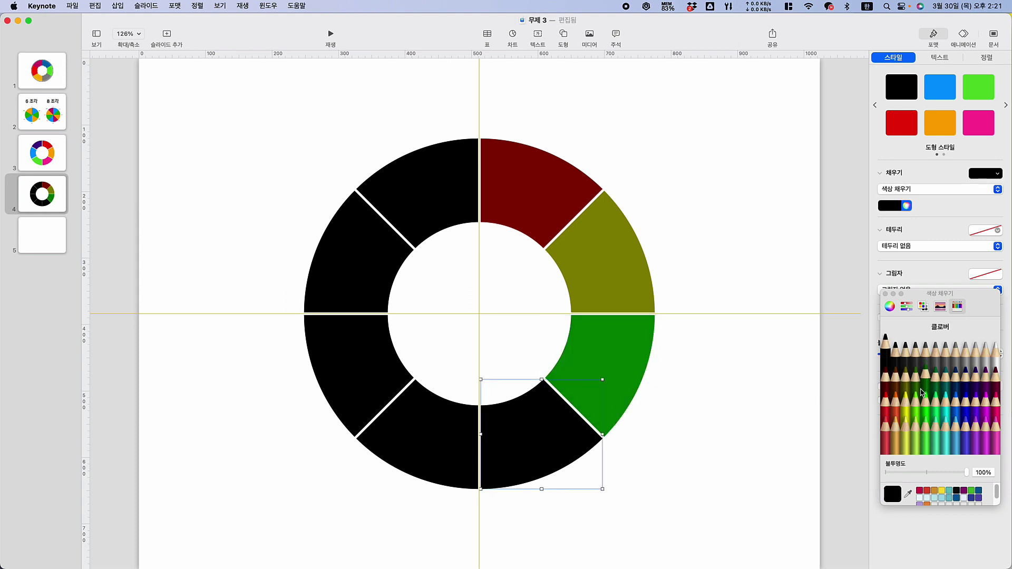
click(946, 388)
click(427, 441)
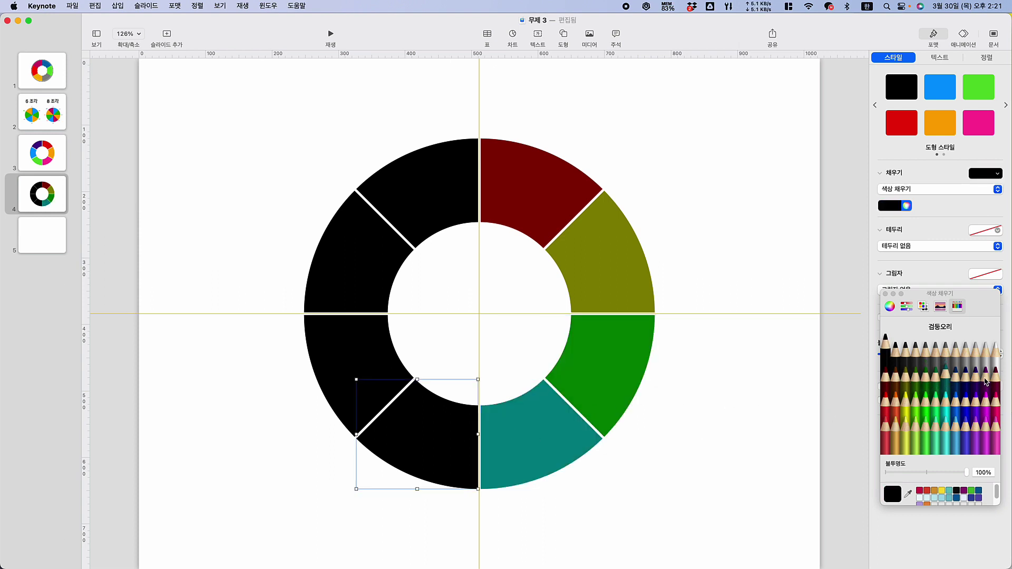
click(968, 385)
click(366, 354)
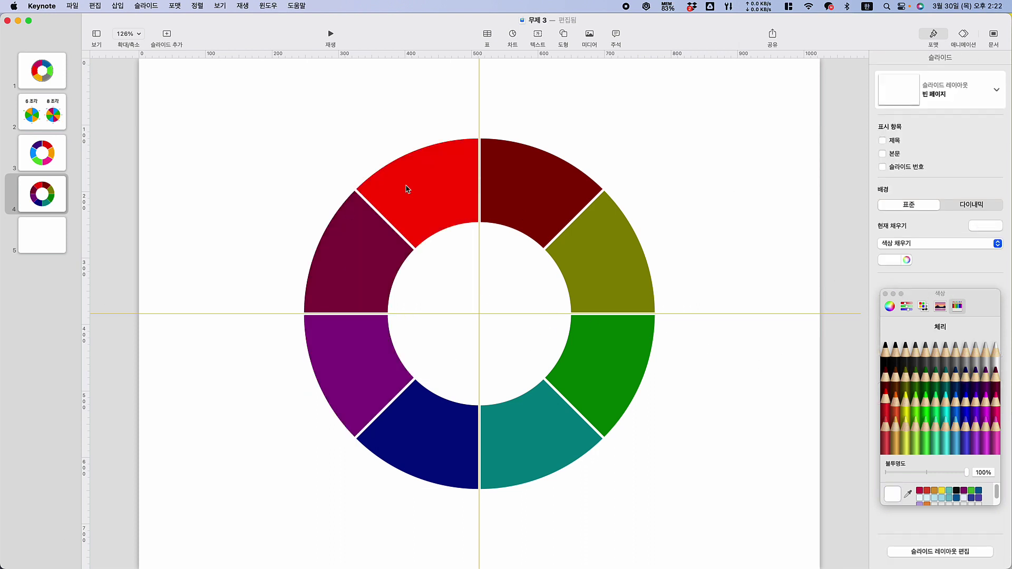
click(886, 294)
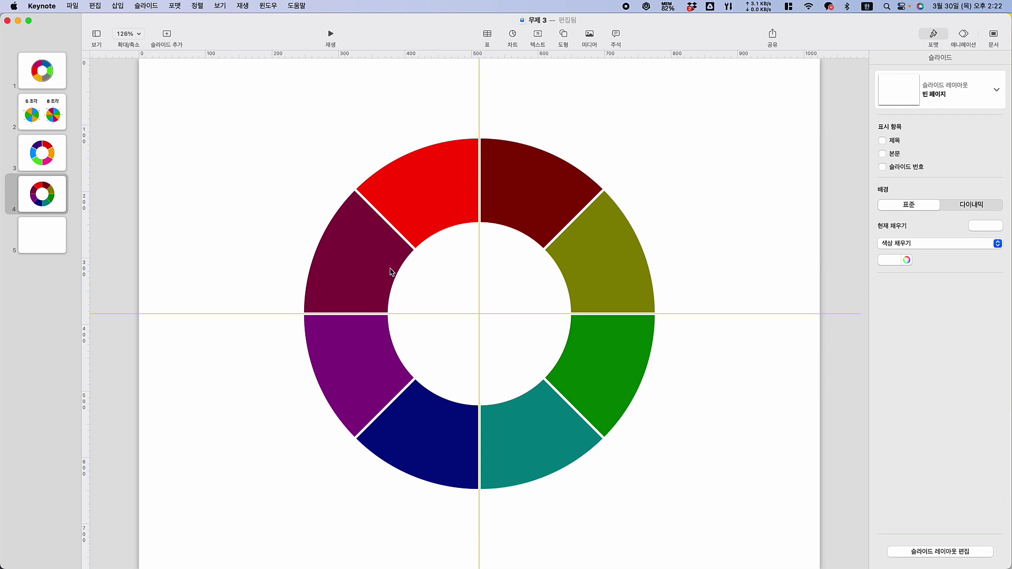
Insert a triangle, shrink it to about 22 pt, and center it on the ring's inner edge at the bottom.
click(564, 35)
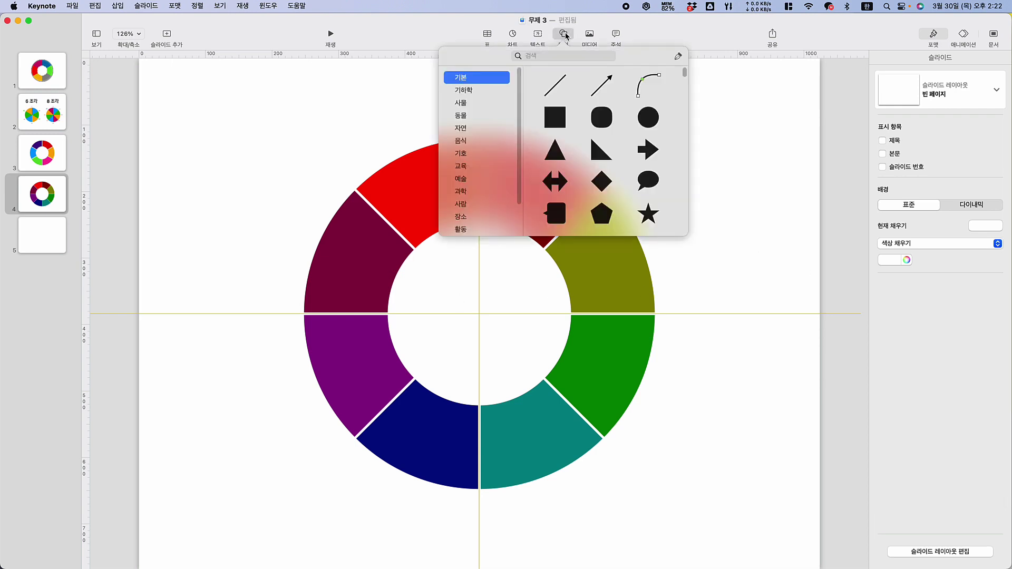
click(557, 153)
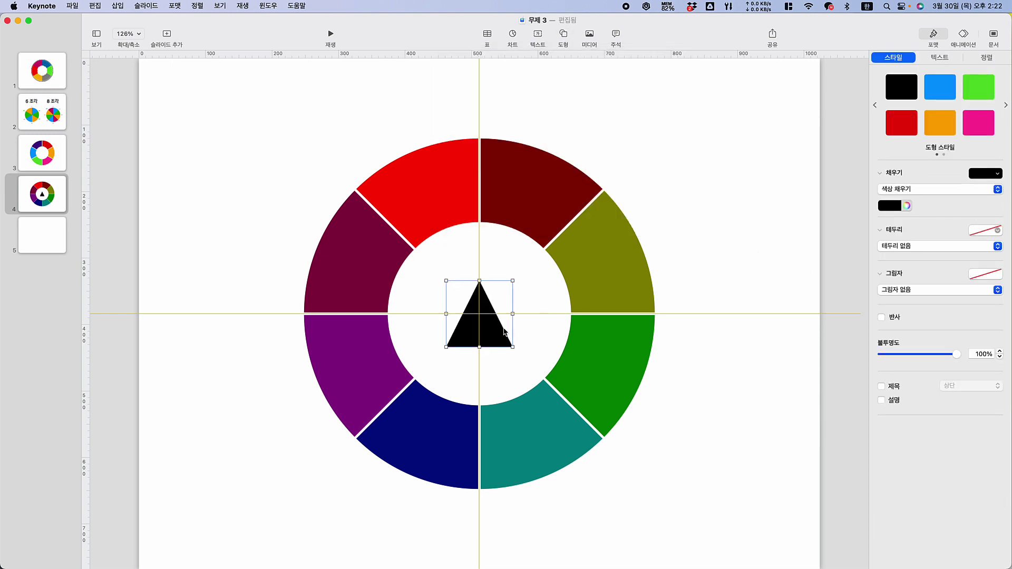
drag(513, 282, 462, 333)
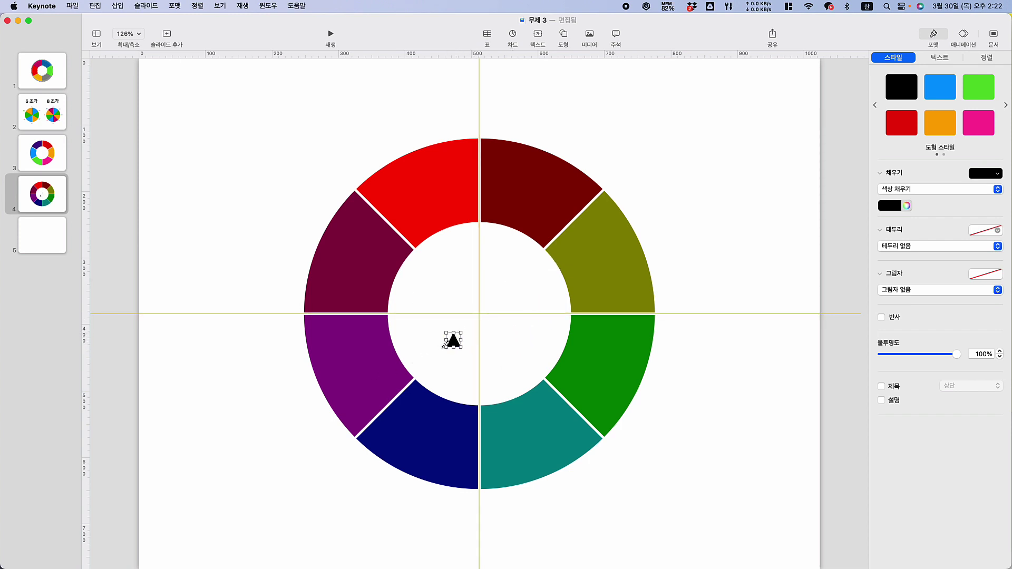
click(705, 437)
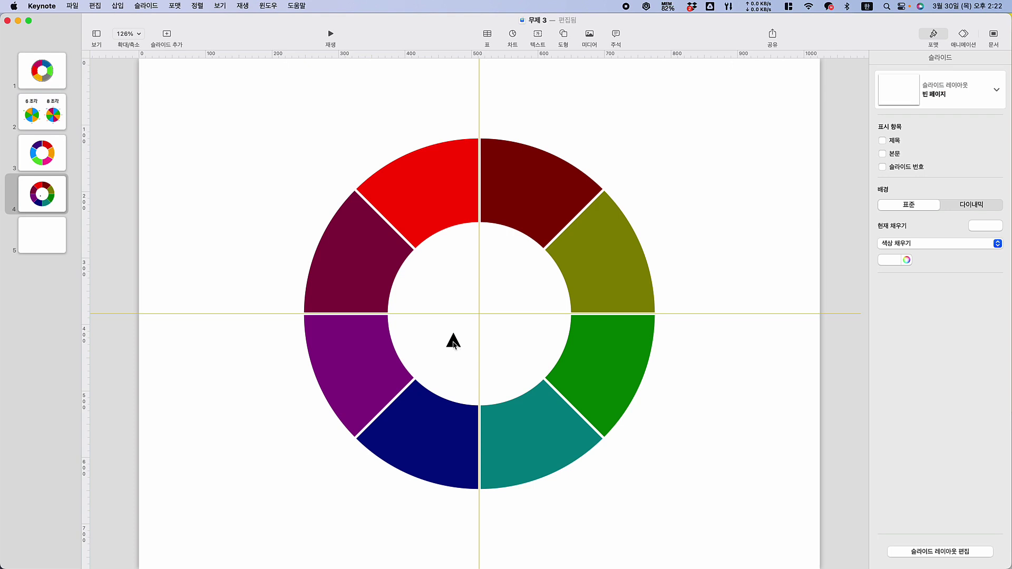
drag(453, 342, 482, 406)
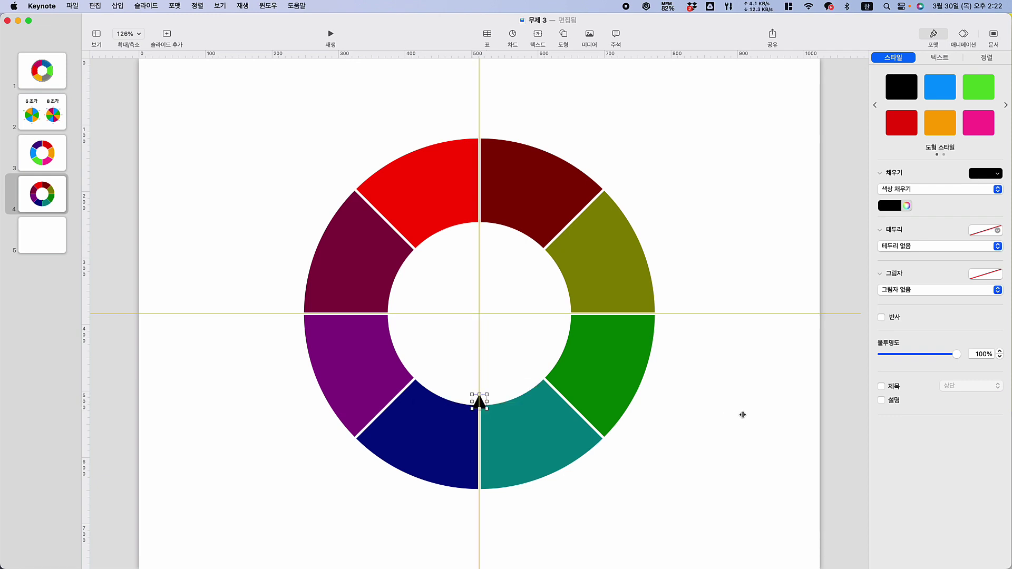
Duplicate the triangle, rotate the copy 180° onto the ring's inner edge at the top, and remove the vertical guide.
key(super+d)
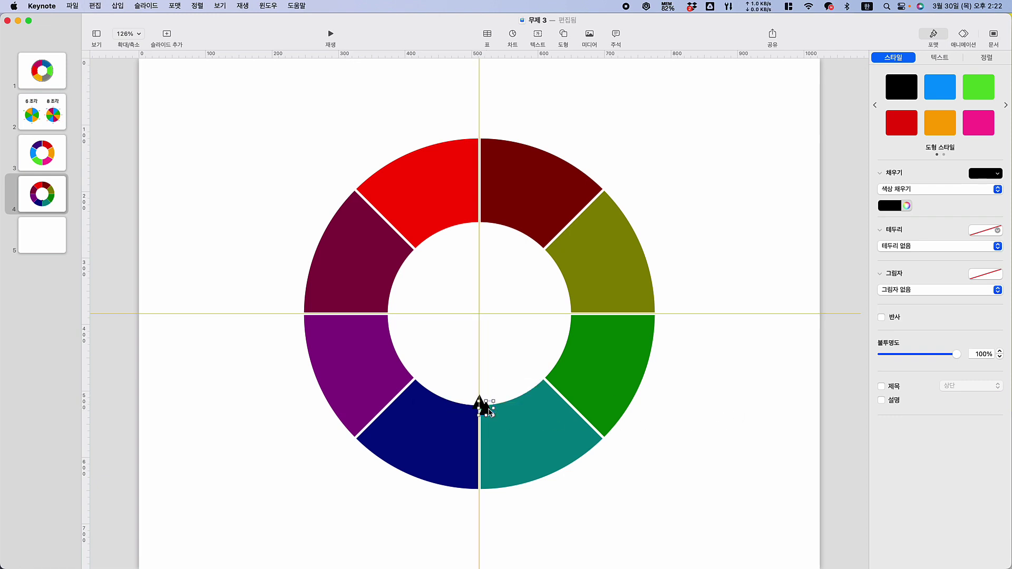
drag(490, 413, 483, 223)
click(982, 59)
click(999, 236)
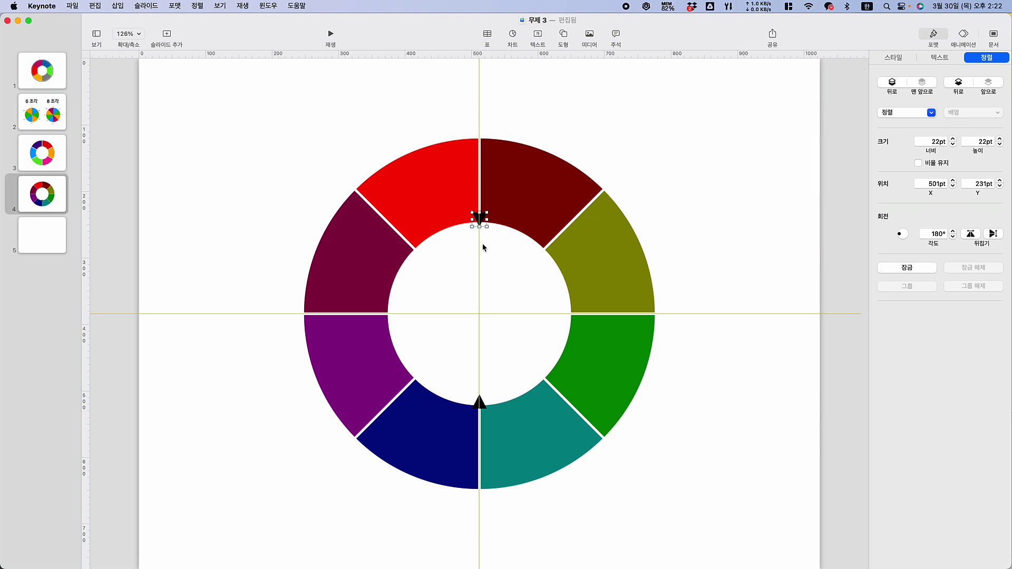
drag(478, 257, 83, 244)
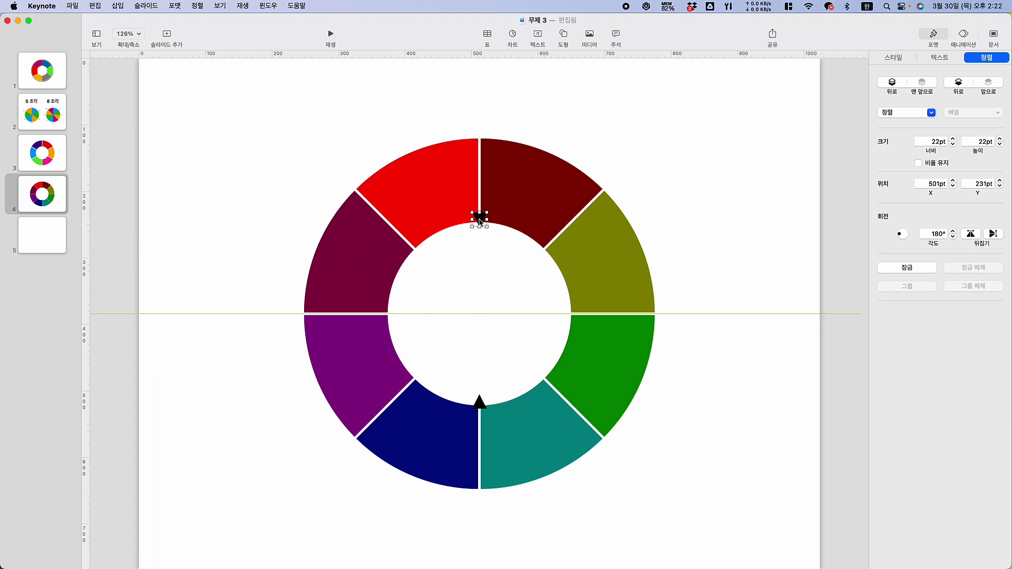
drag(479, 218, 481, 227)
click(781, 378)
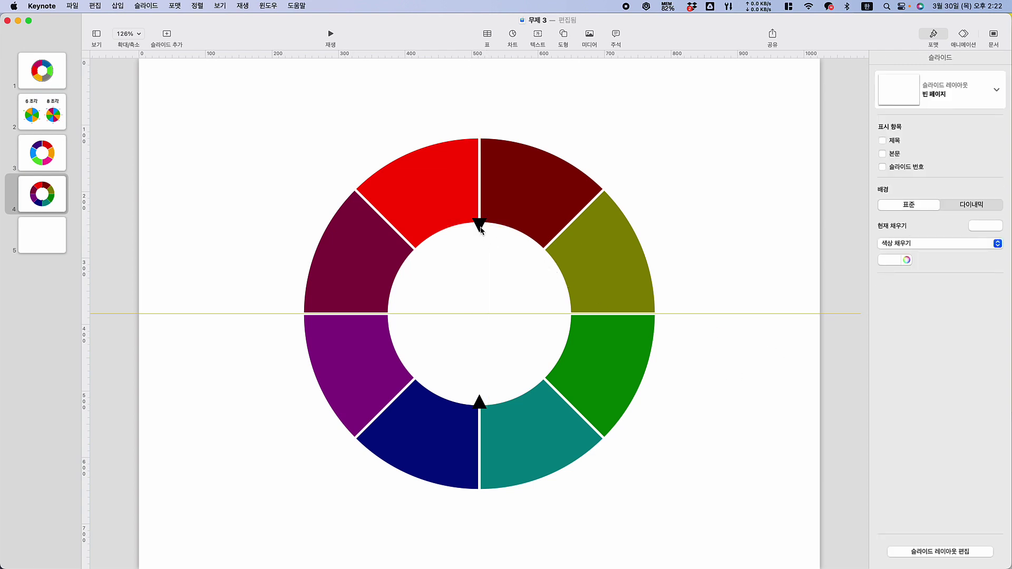
Group the two opposite triangles and rotate copies of the group so each ring segment has a triangle on its inner edge.
click(481, 230)
shift+click(480, 405)
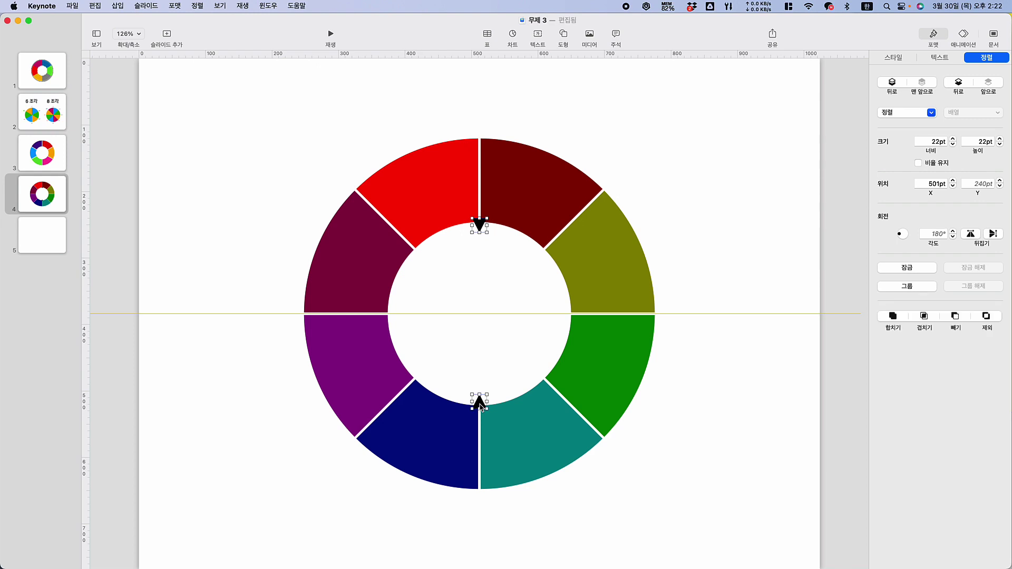
right_click(481, 406)
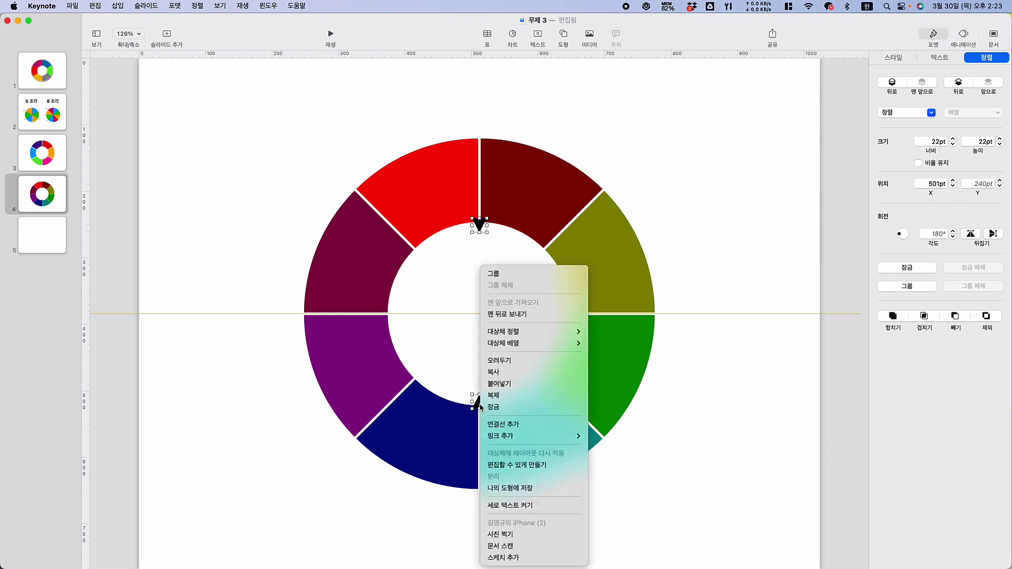
click(514, 275)
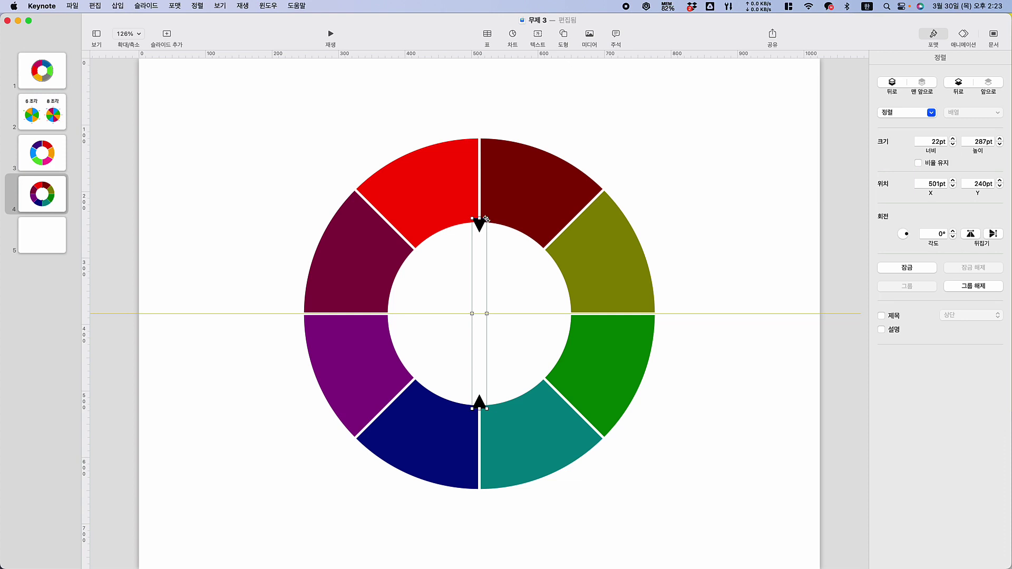
drag(487, 219, 509, 411)
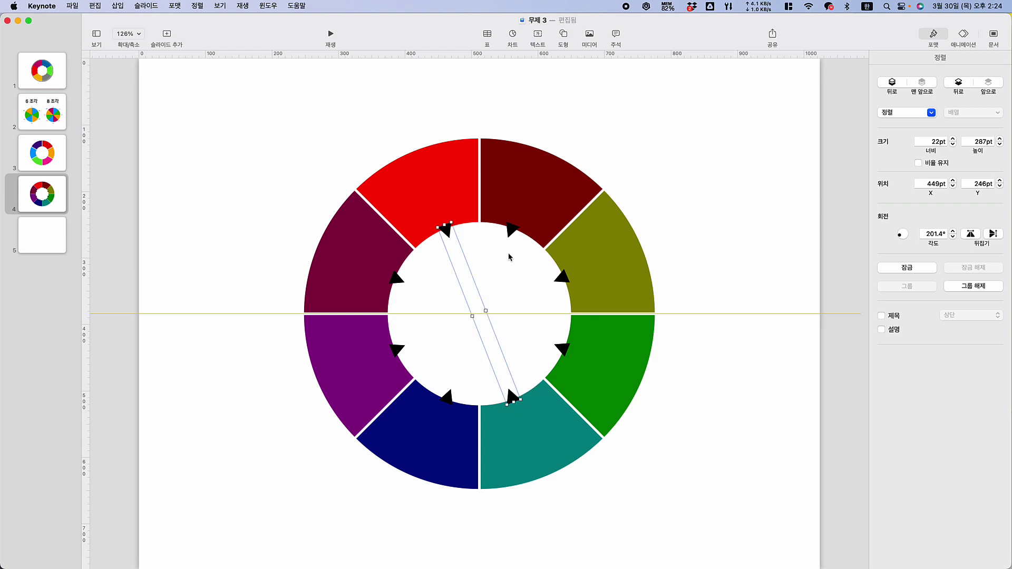
Ungroup all four triangle pairs together so that each triangle is a separate shape.
shift+click(516, 236)
shift+click(567, 280)
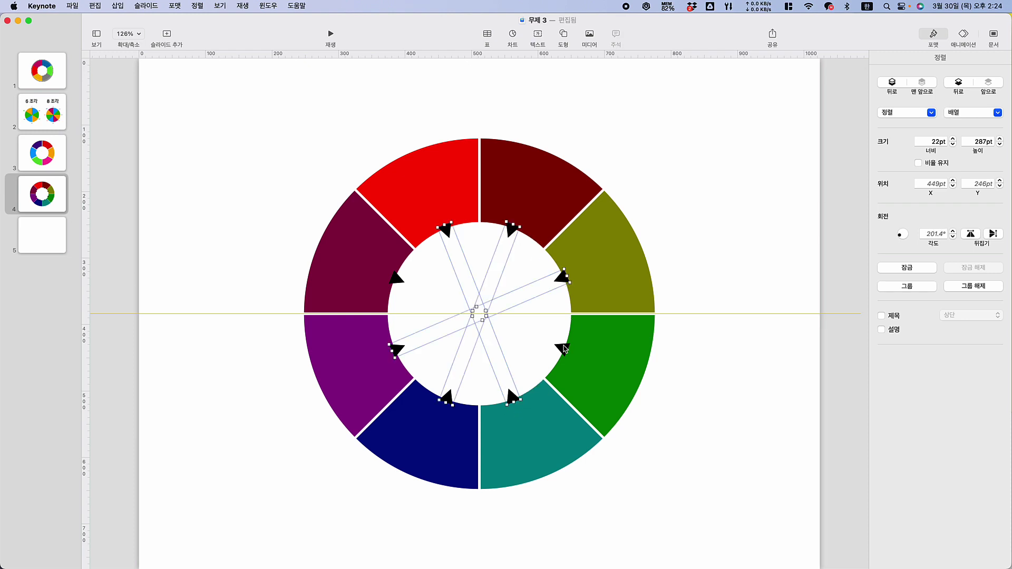
shift+click(564, 349)
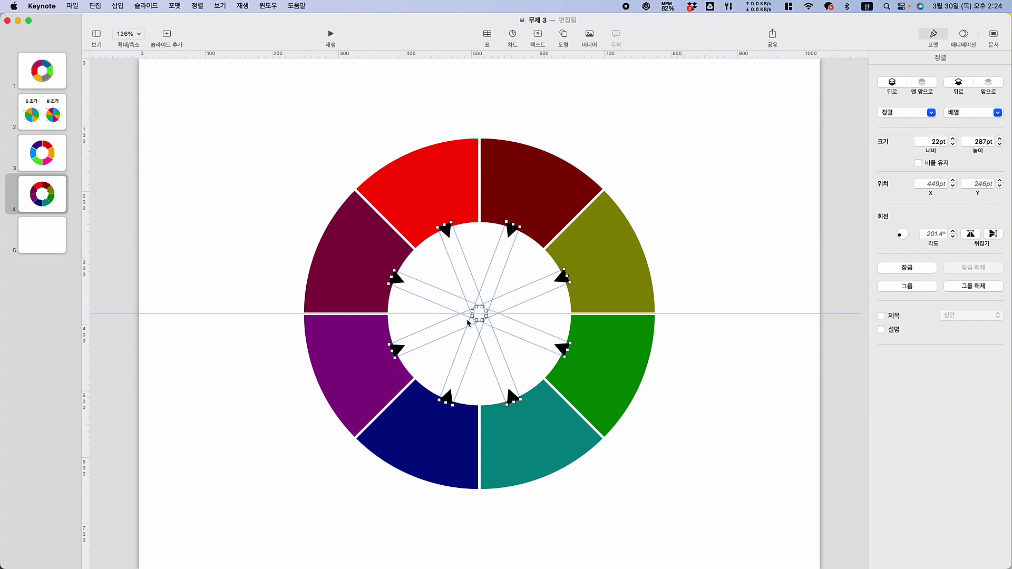
right_click(564, 350)
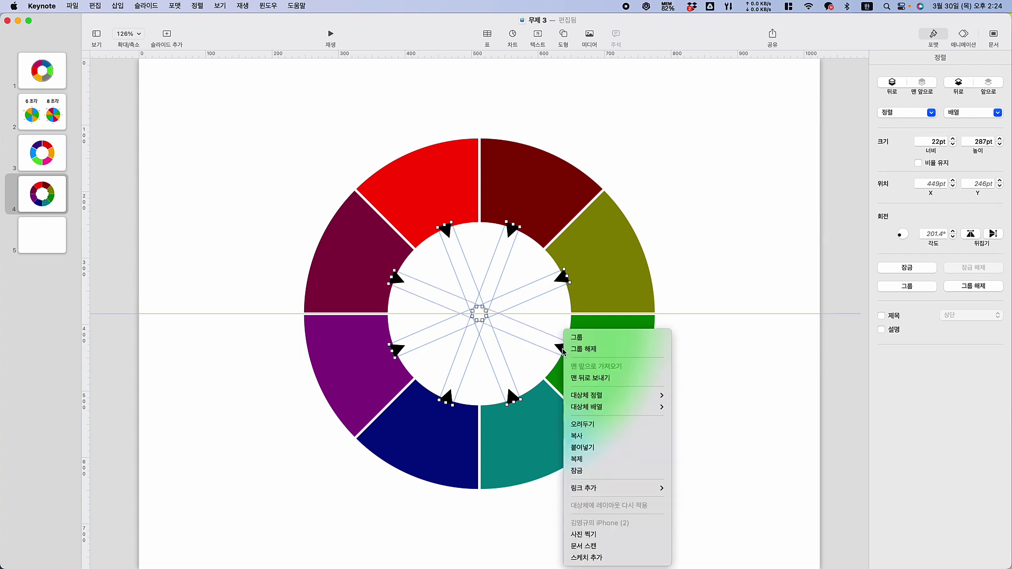
click(584, 349)
click(477, 290)
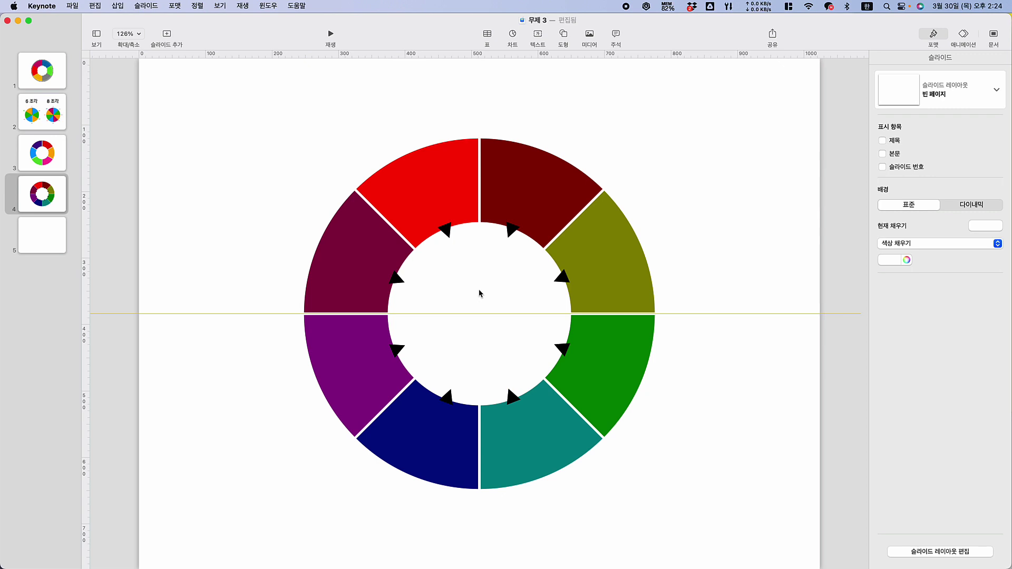
Fill the triangles on the bright red and dark red segments with the sampled colors of their segments.
click(447, 236)
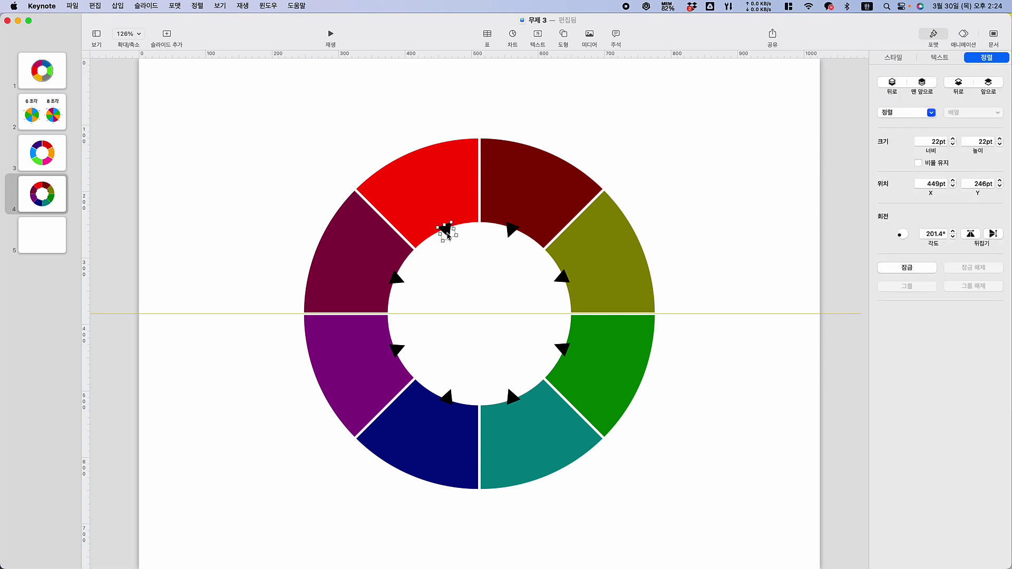
click(895, 60)
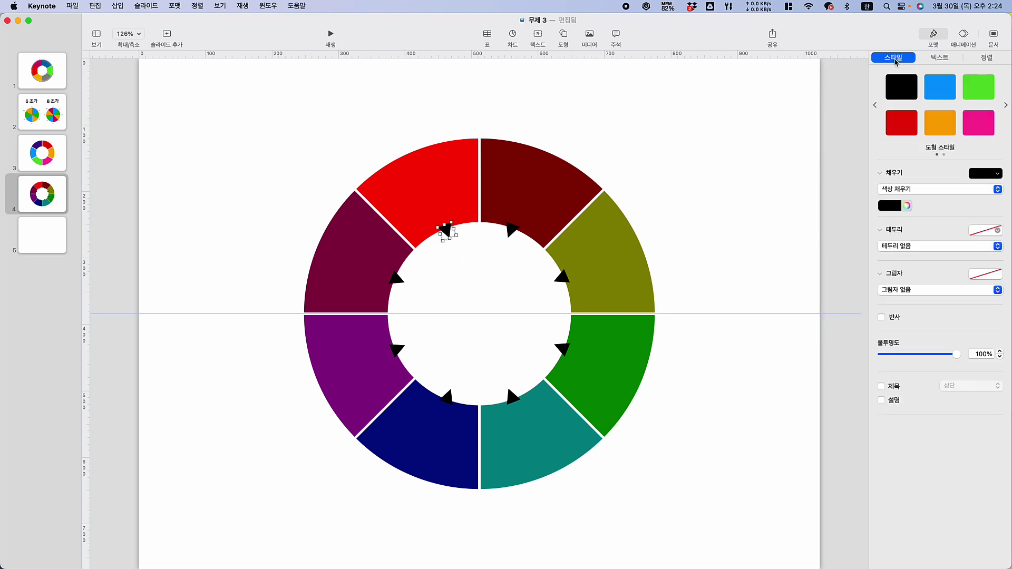
click(908, 206)
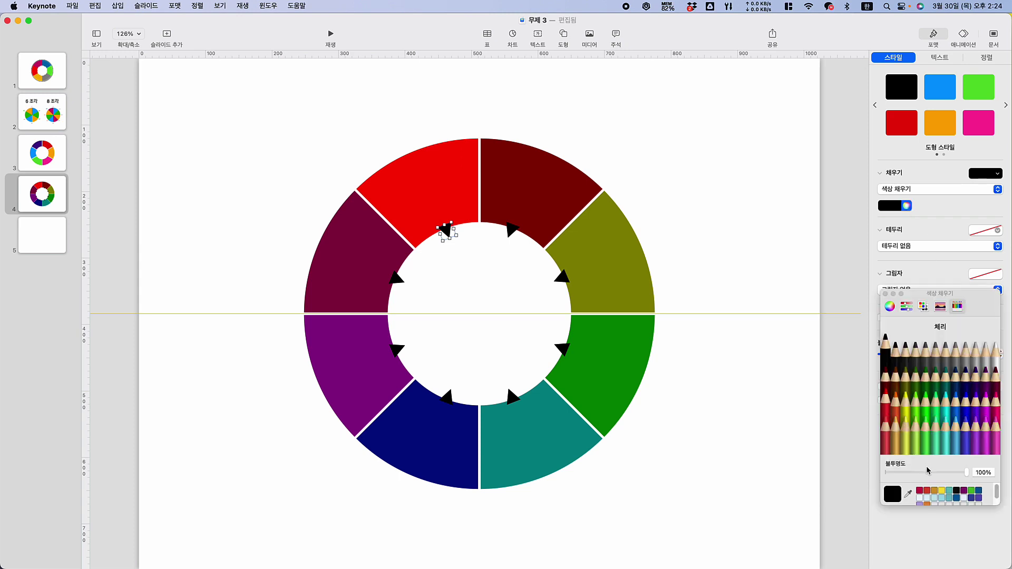
click(909, 496)
click(425, 186)
click(512, 234)
click(908, 494)
click(556, 224)
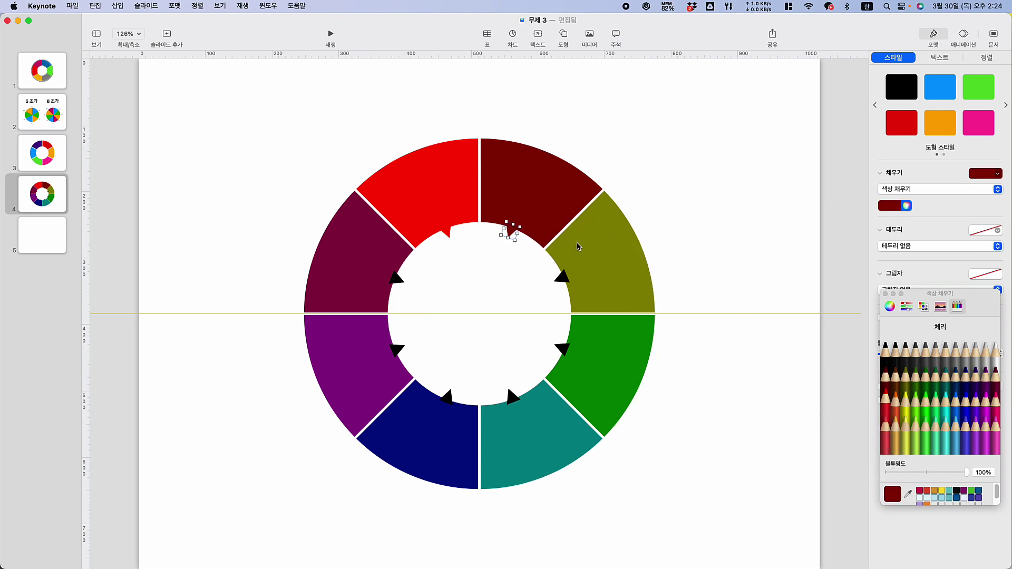
Fill the triangles on the olive, green and remaining segments with the sampled color of the segment each one touches.
click(565, 278)
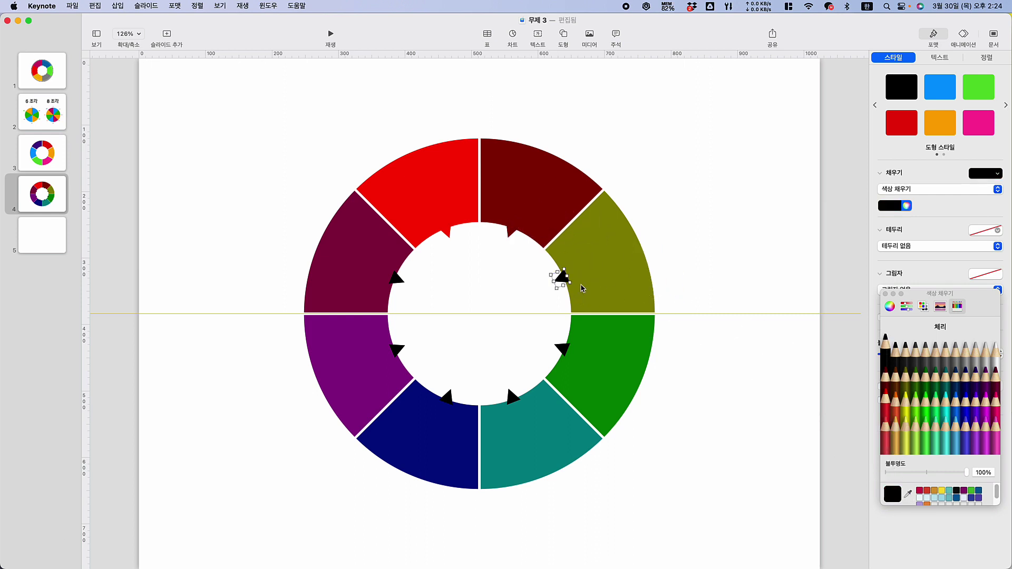
click(908, 493)
click(572, 281)
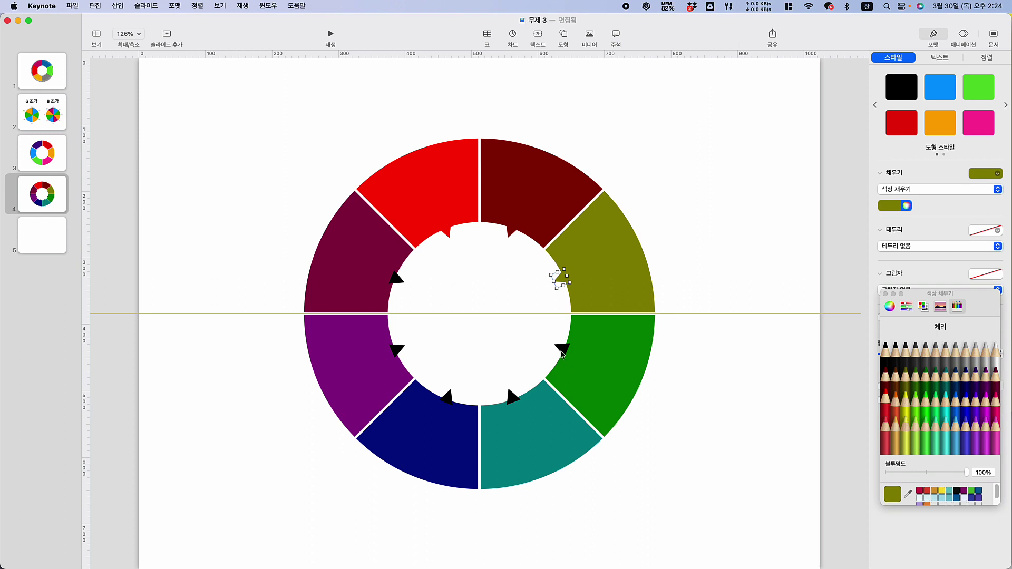
click(562, 352)
click(908, 493)
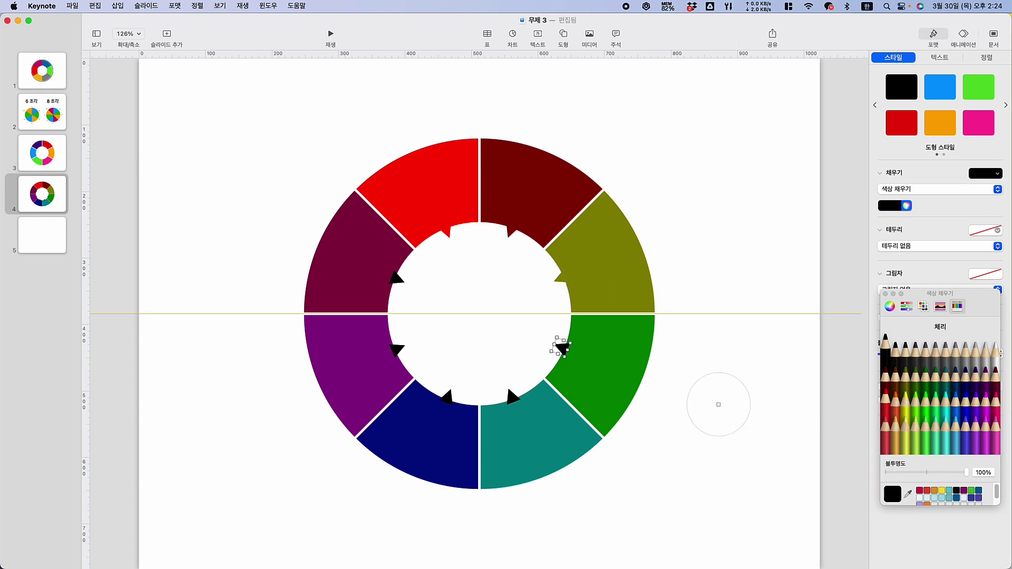
click(601, 386)
click(464, 338)
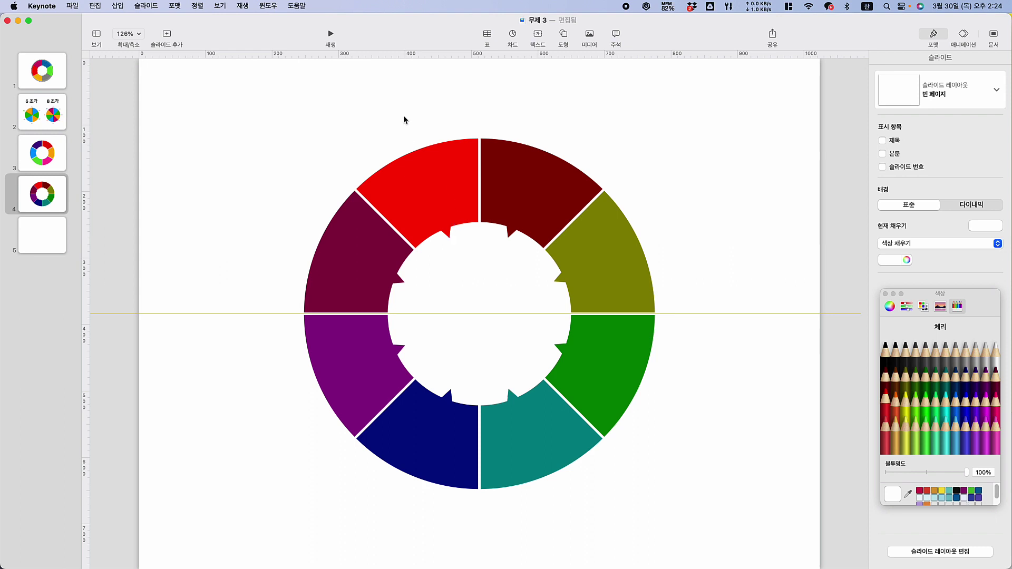
Unite the bright red segment with its triangle into one shape and close the color palette.
drag(420, 112, 453, 232)
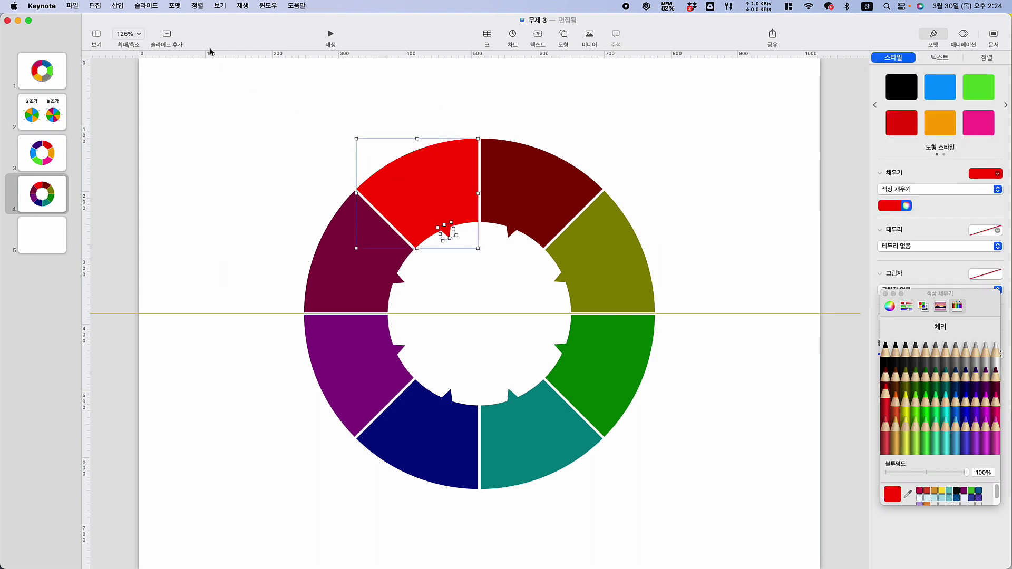
click(176, 7)
mouse_move(191, 76)
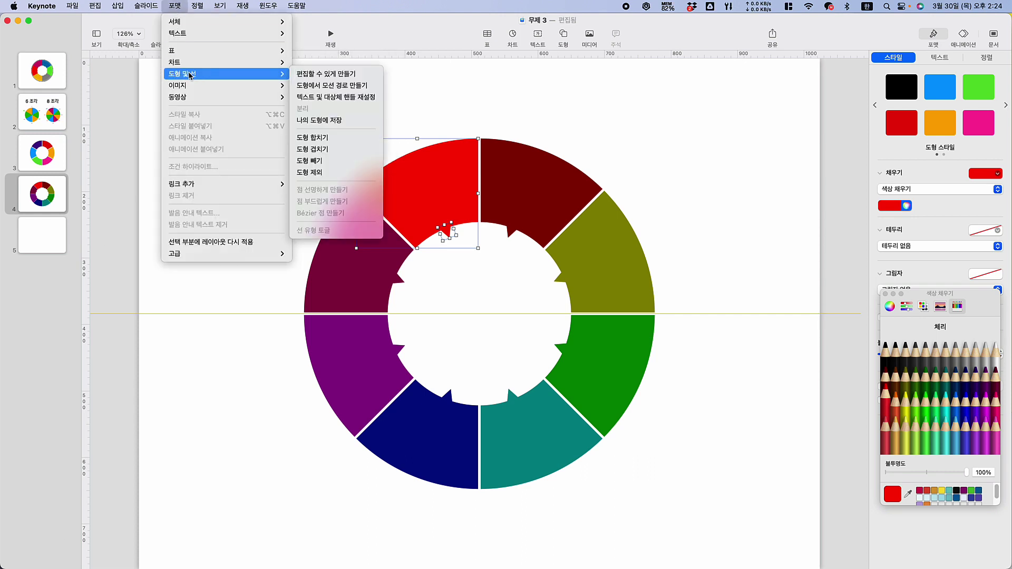
click(313, 137)
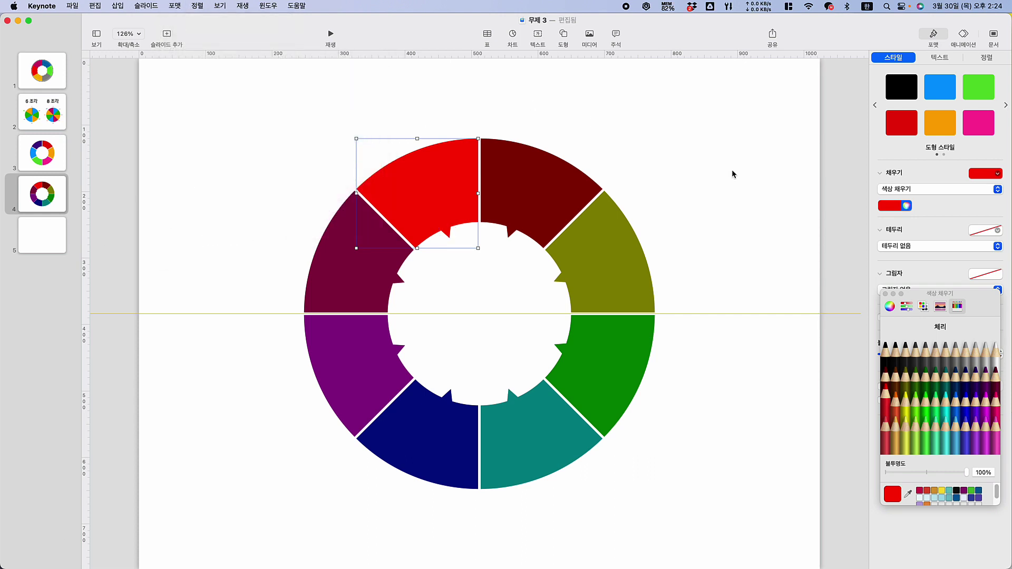
click(886, 295)
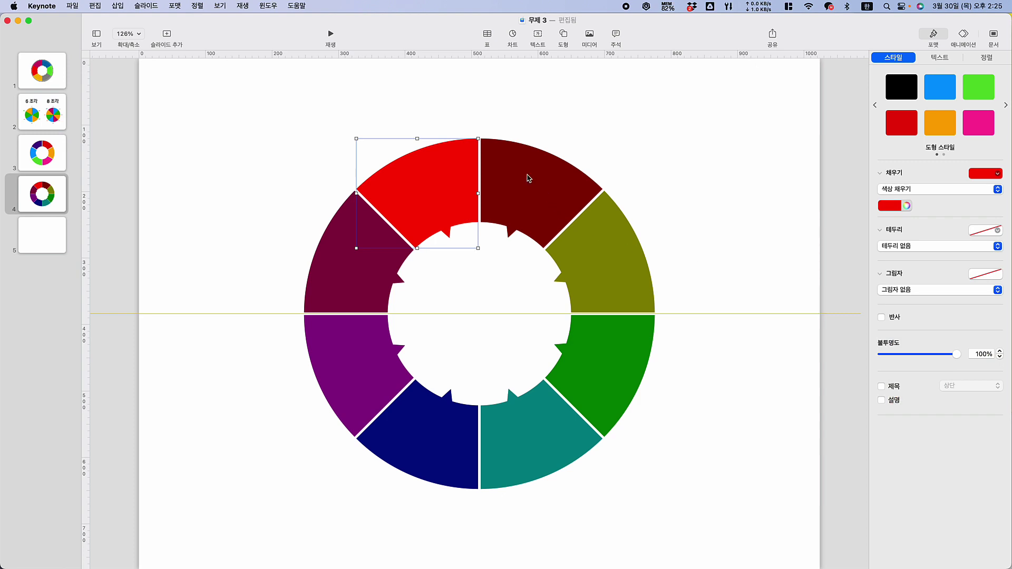
Unite the dark red segment with its triangle into one shape.
click(515, 224)
shift+click(511, 233)
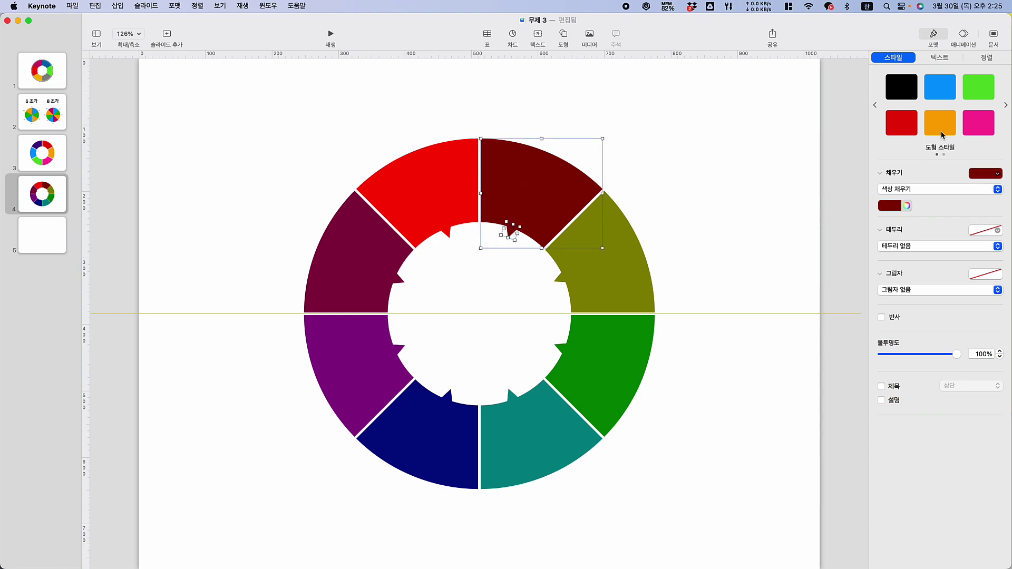
click(995, 58)
click(896, 318)
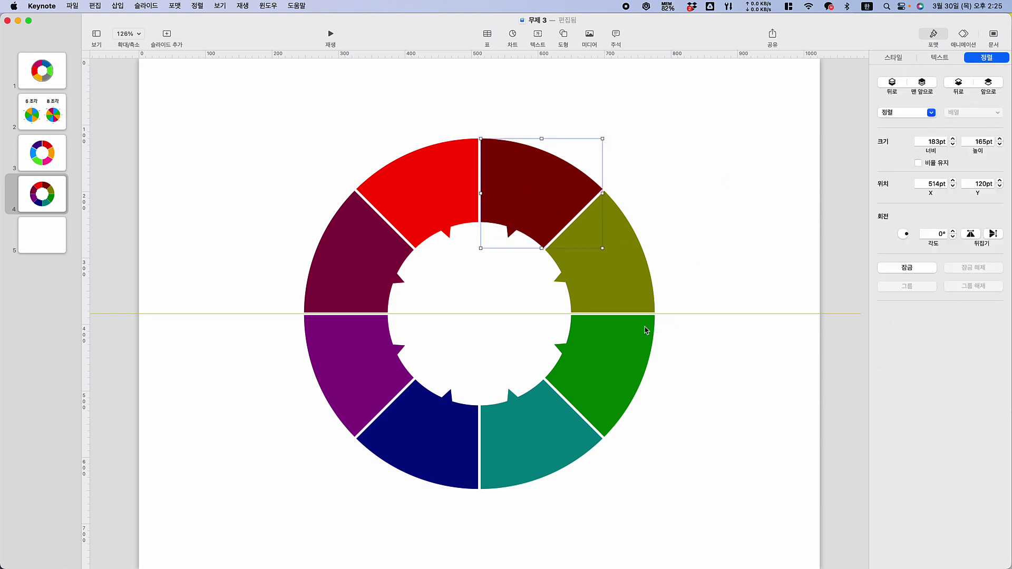
Unite the olive segment with its triangle, and the green segment with its own triangle.
click(615, 292)
shift+click(566, 281)
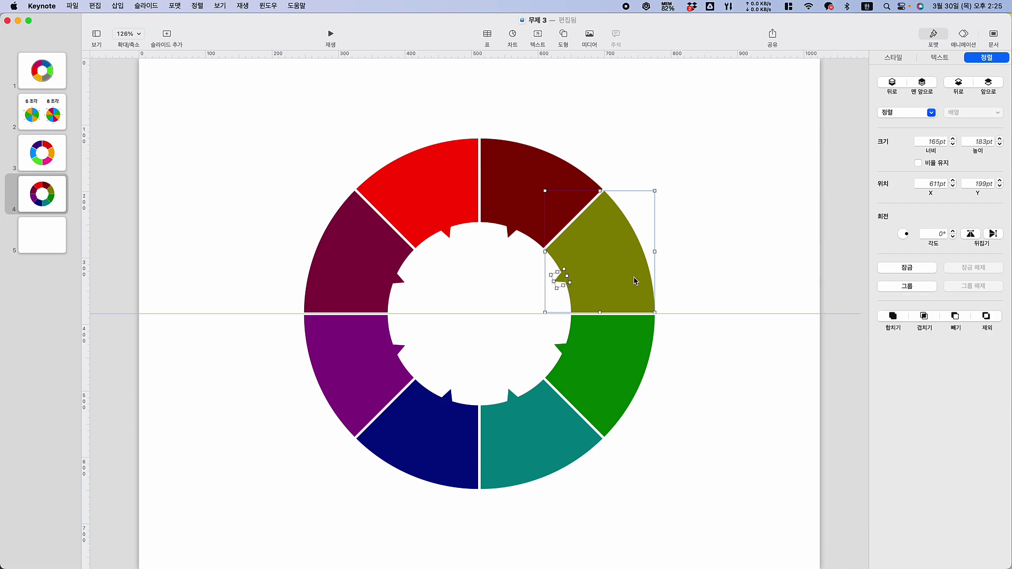
click(897, 318)
click(564, 350)
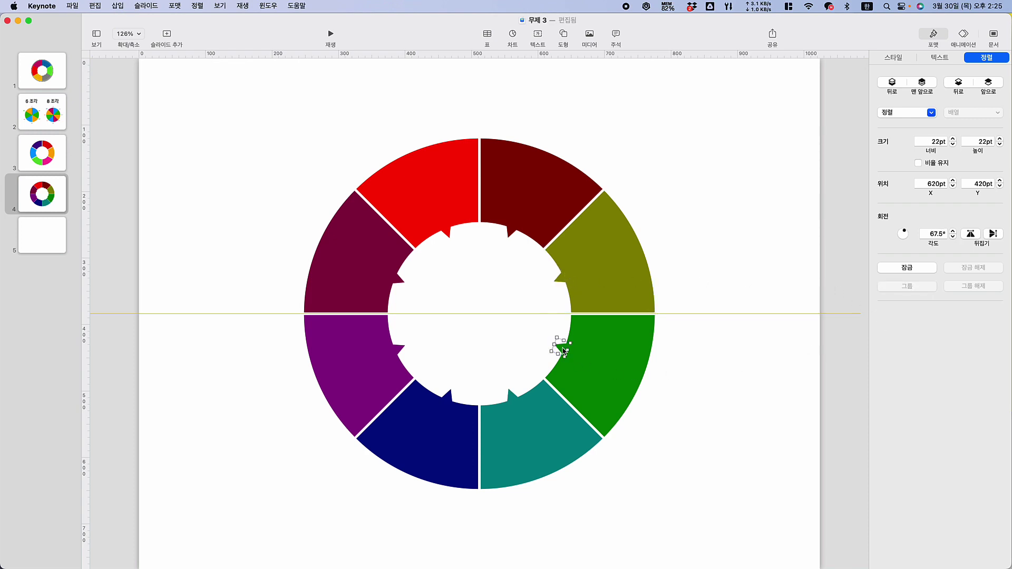
shift+click(613, 370)
click(891, 319)
click(604, 140)
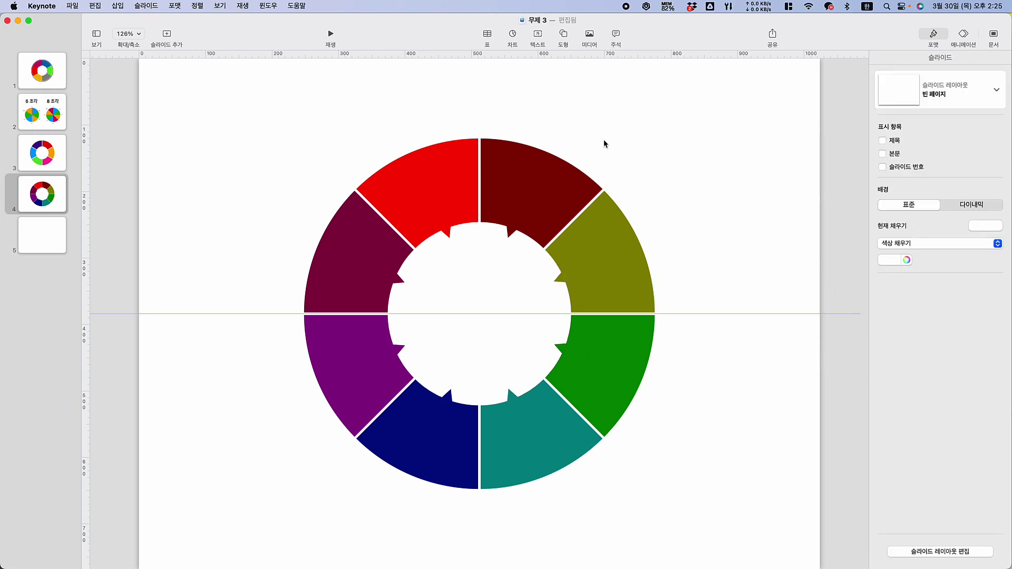
Pull the olive piece out of the ring to check that its triangle moves with it, and undo the move.
drag(606, 249, 705, 185)
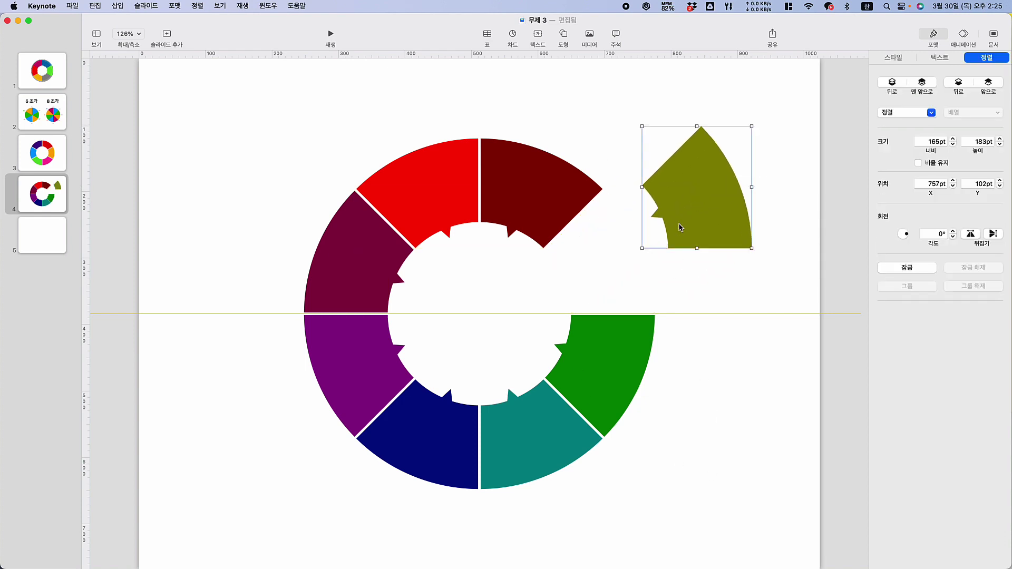
key(super+z)
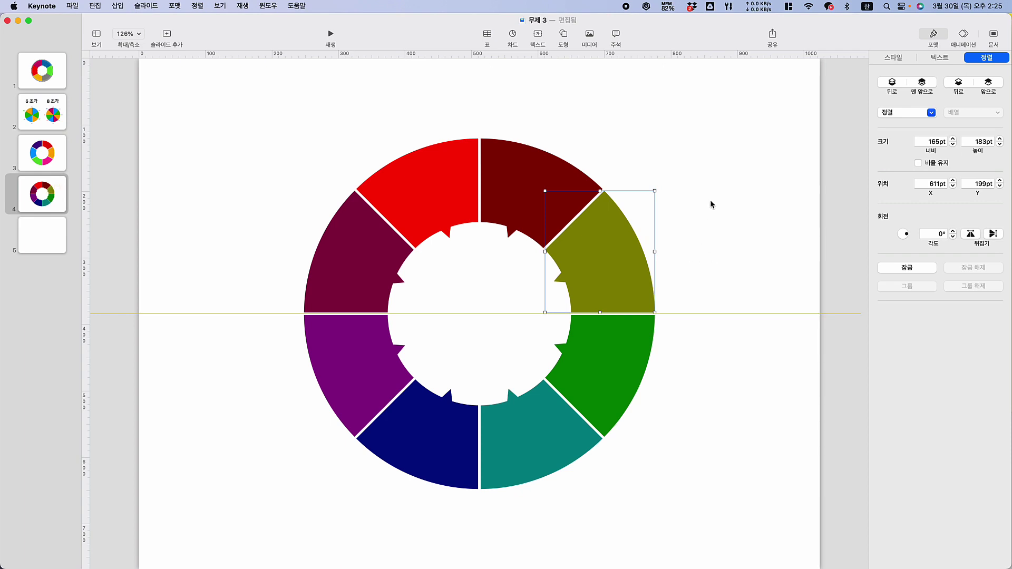
click(685, 194)
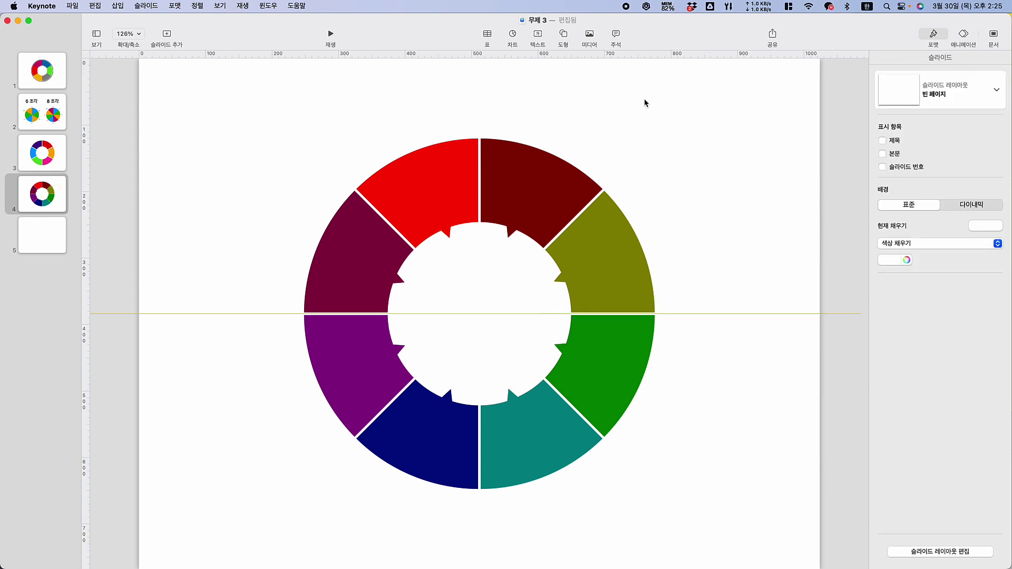
Open slide 2 to review the division angles of the 6-piece and 8-piece circles.
click(53, 108)
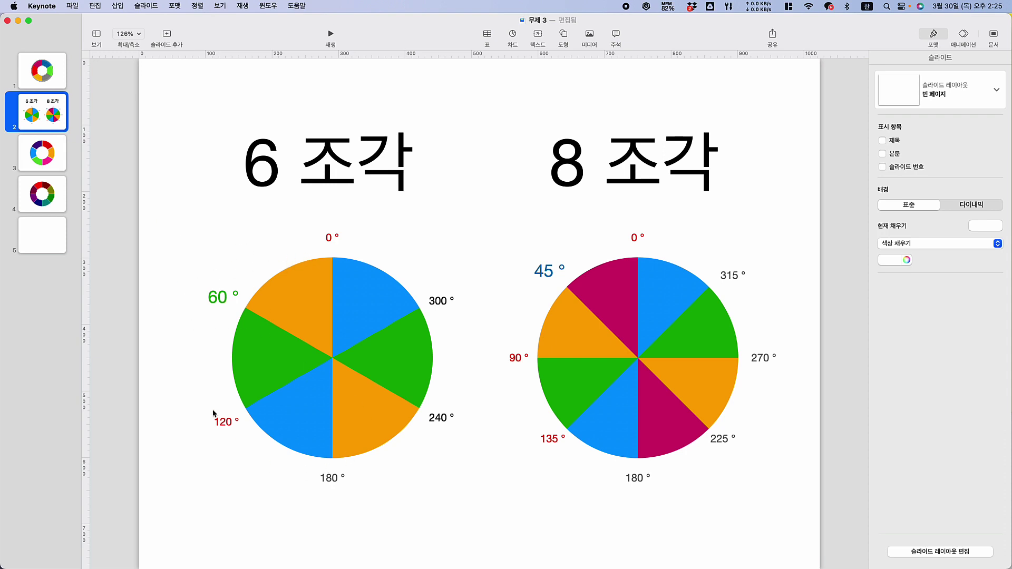
click(185, 223)
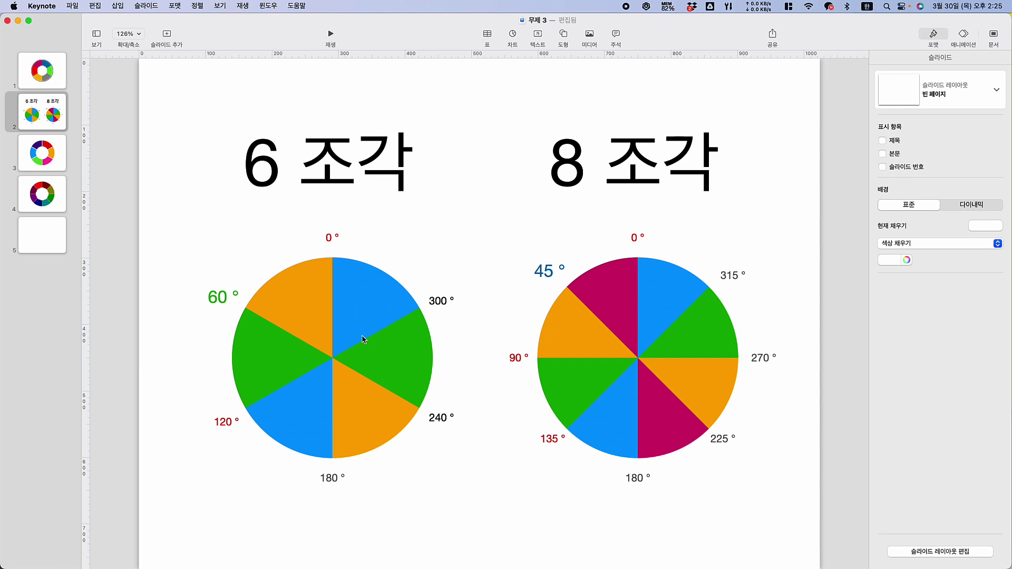